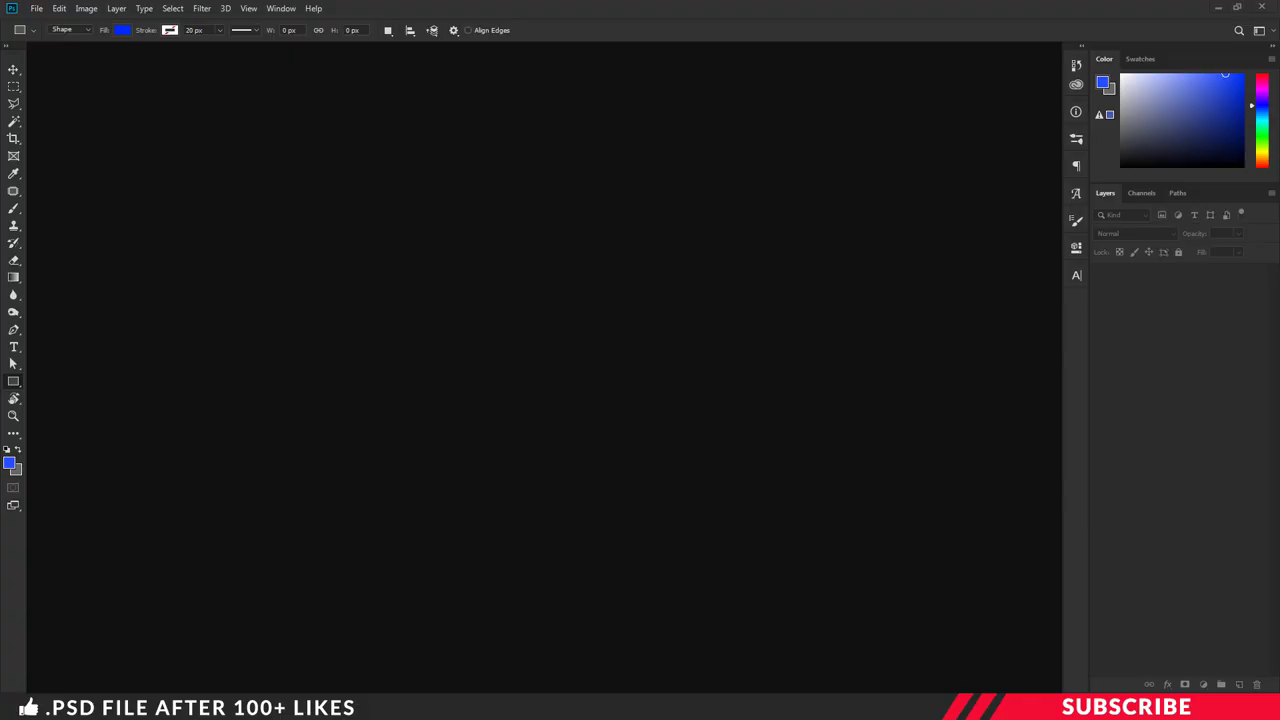
Open Calendar.psd from Explorer's PTE36 folder in Photoshop
{"action": "key", "text": "alt+Tab"}
{"action": "left_click", "coordinate": [475, 388]}
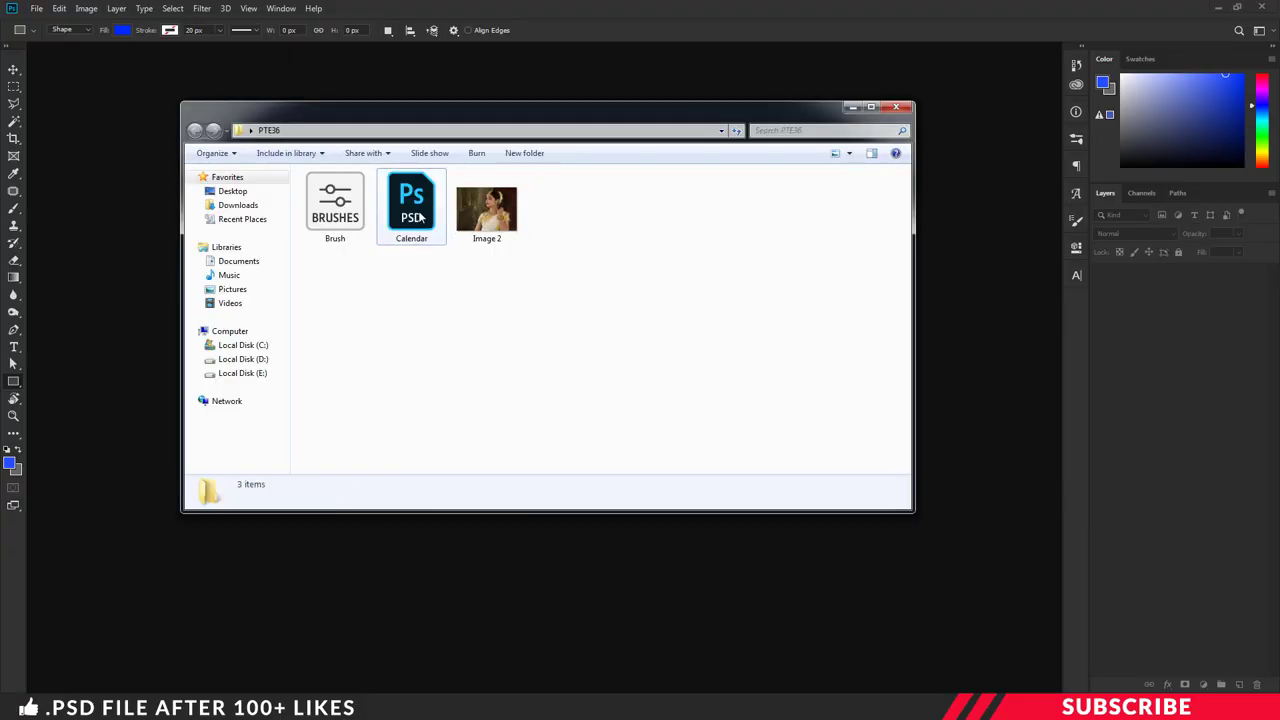
{"action": "double_click", "coordinate": [420, 215]}
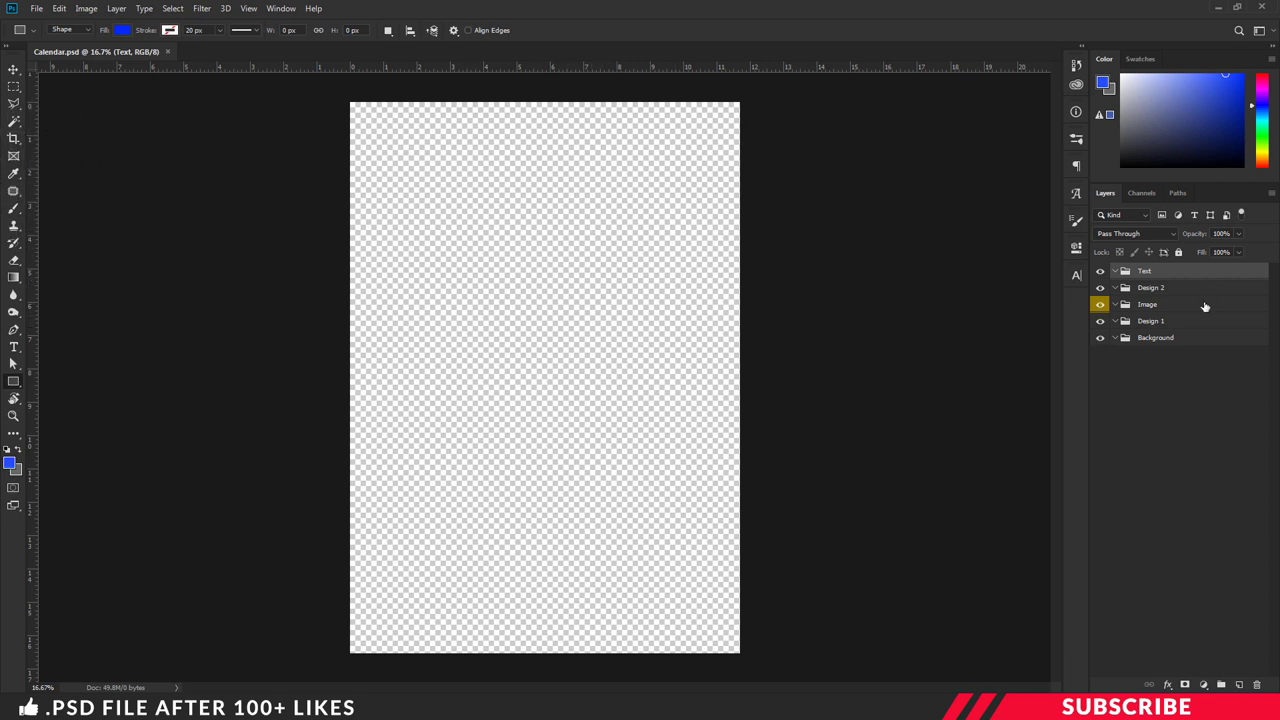
Add Layer 1 inside the Background group and fill it with pure white
{"action": "left_click", "coordinate": [1176, 339]}
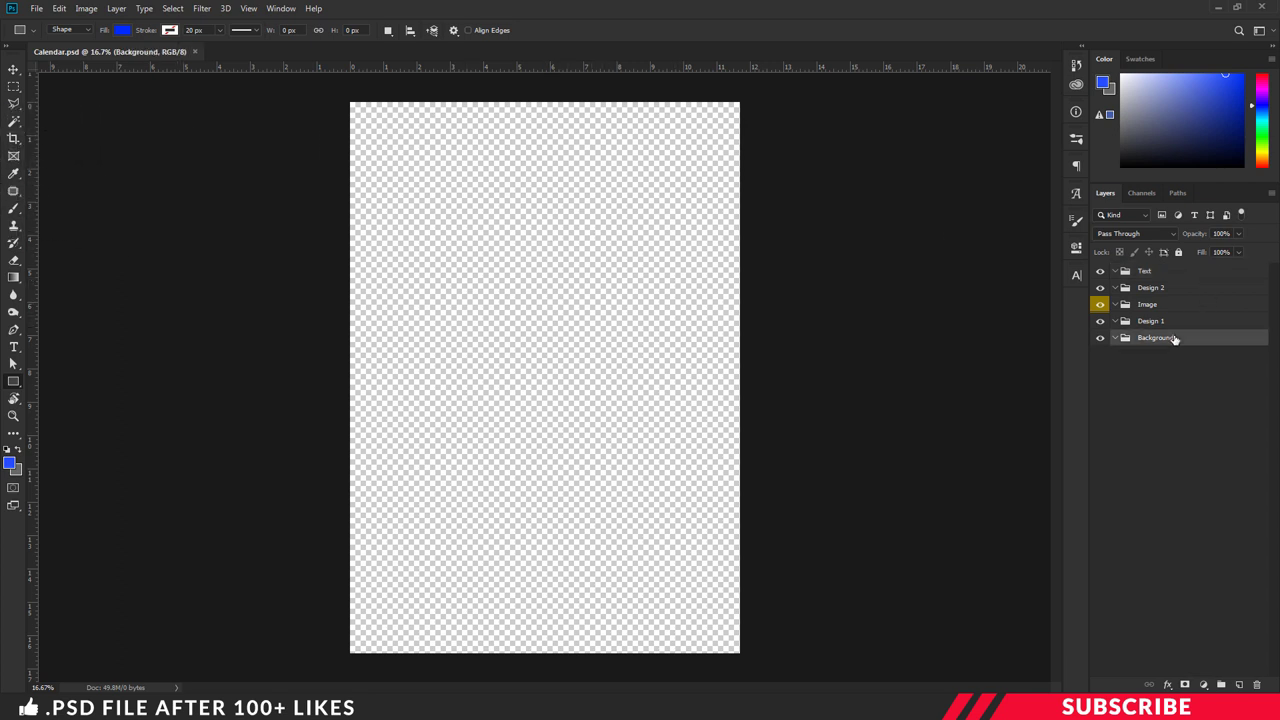
{"action": "left_click", "coordinate": [1238, 684]}
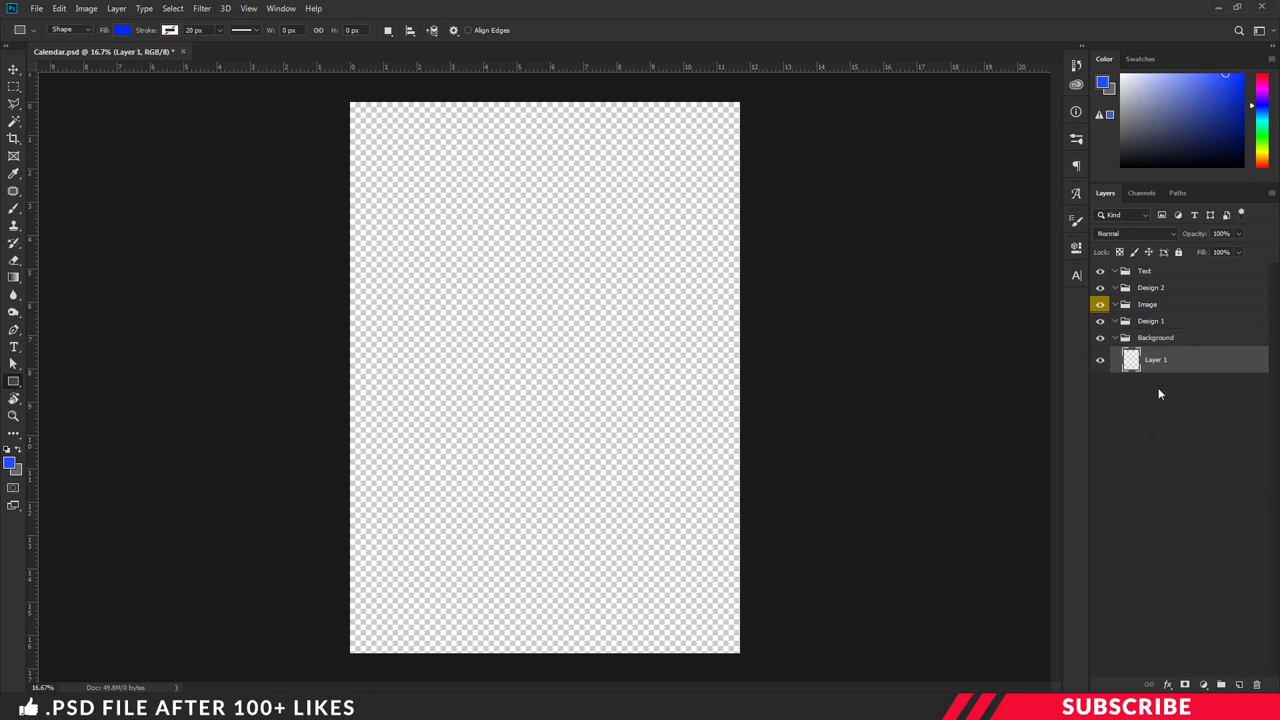
{"action": "left_click", "coordinate": [12, 464]}
{"action": "left_click_drag", "start_coordinate": [1031, 560], "coordinate": [851, 434]}
{"action": "left_click", "coordinate": [1214, 458]}
{"action": "key", "text": "alt+BackSpace"}
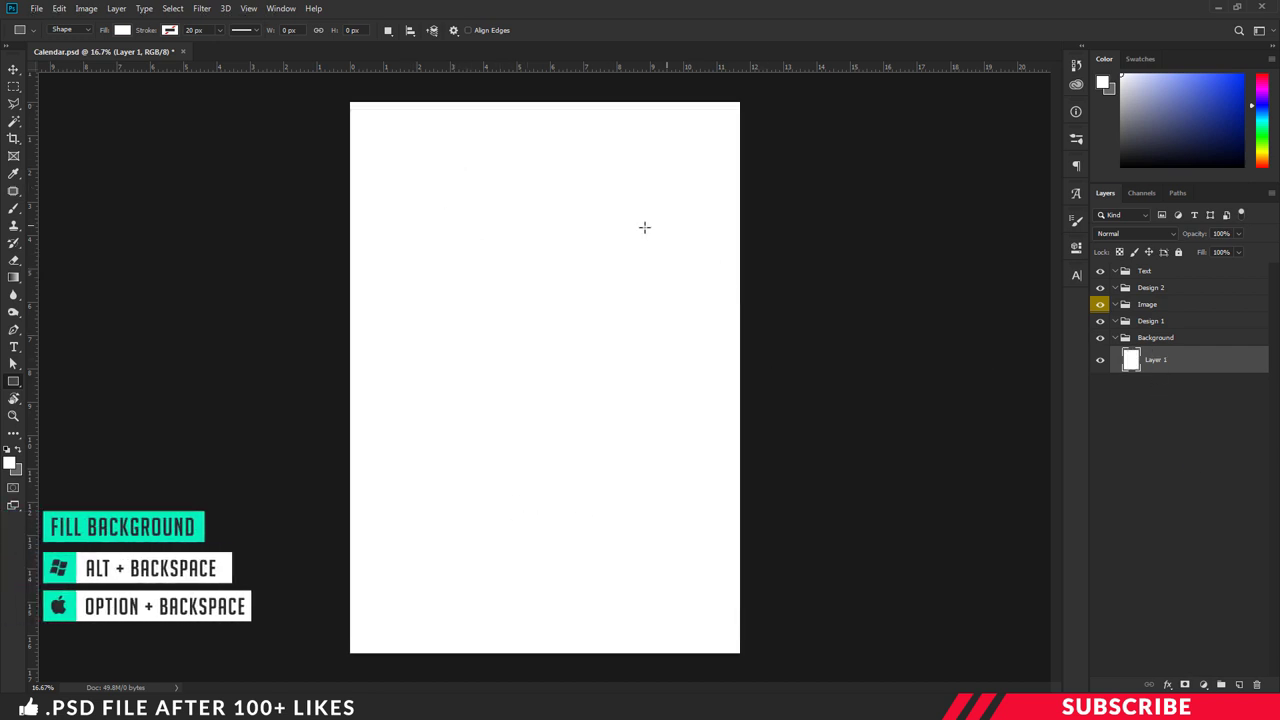
Add a new layer above Layer 1 and set the foreground colour to #3f5fff
{"action": "left_click", "coordinate": [1239, 685]}
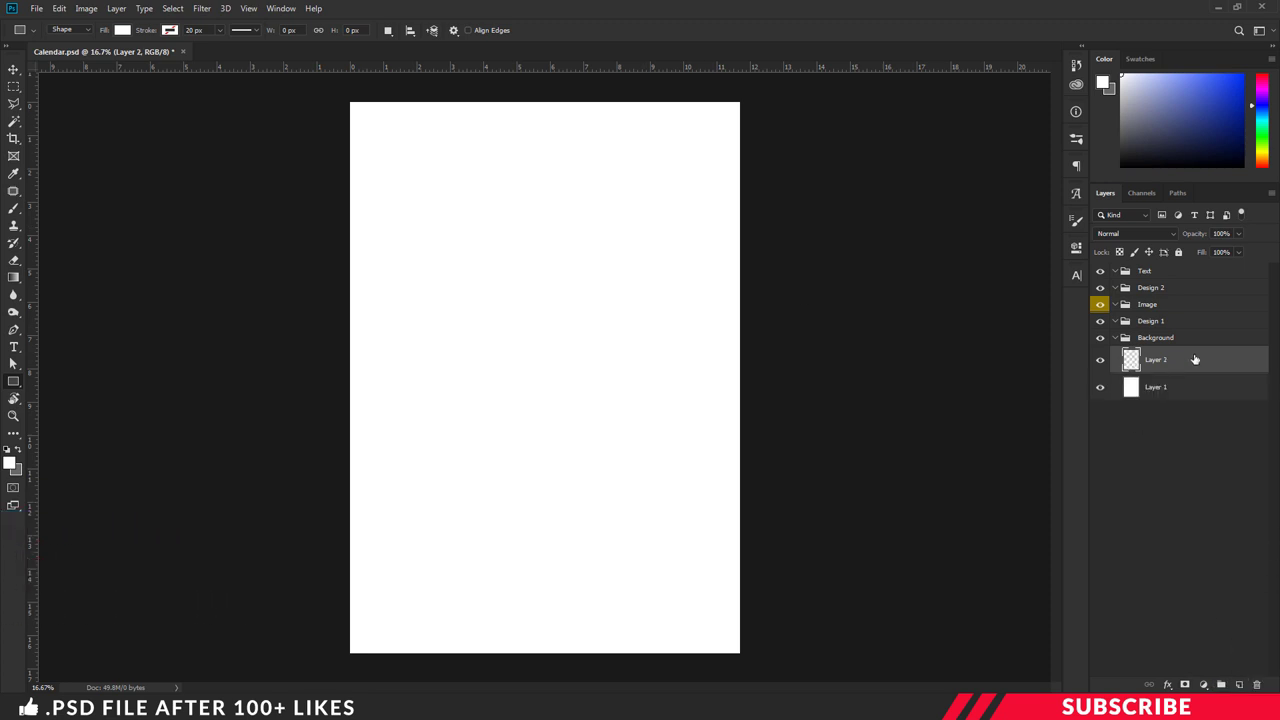
{"action": "left_click", "coordinate": [10, 462]}
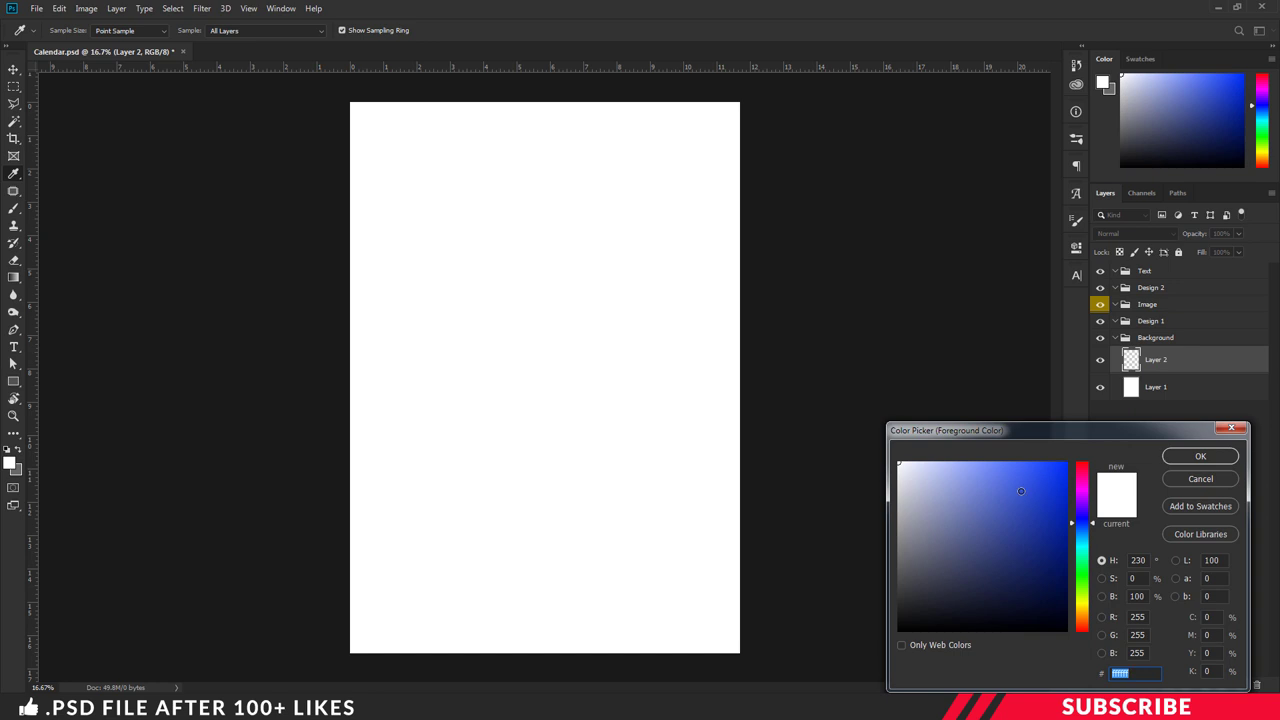
{"action": "type", "text": "3f5fff"}
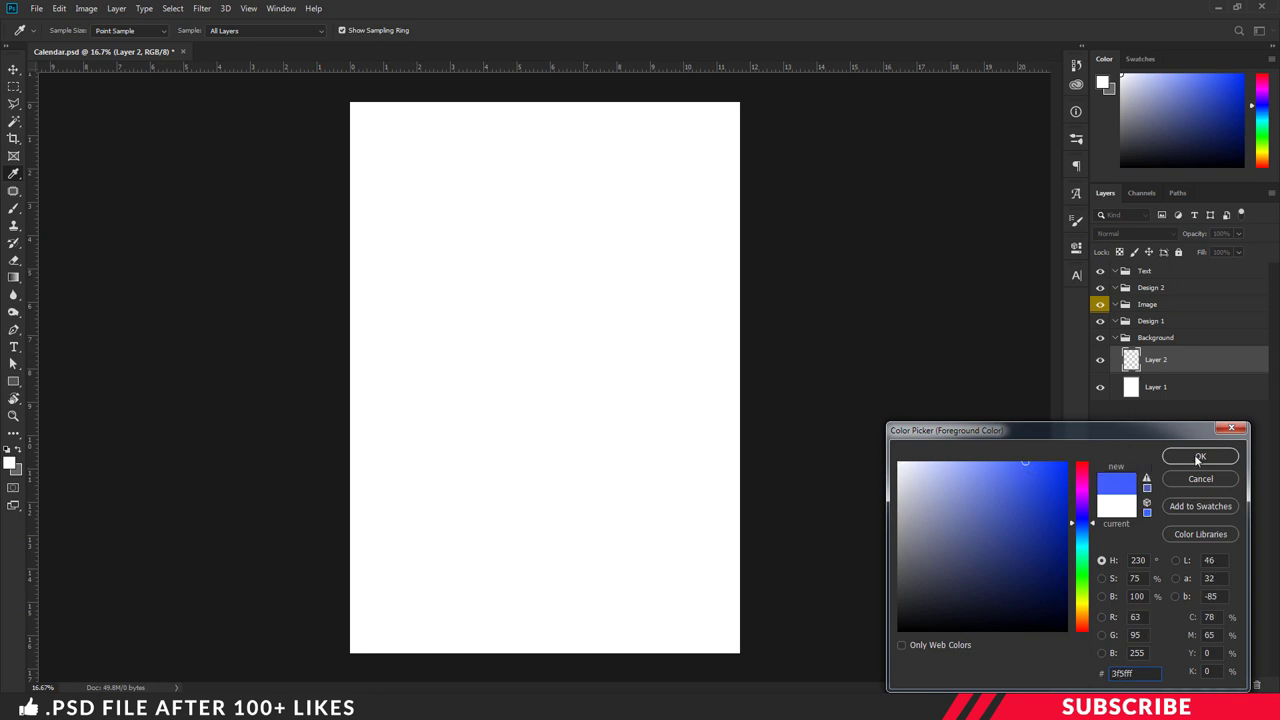
{"action": "left_click", "coordinate": [1198, 458]}
Draw a 258 × 1000 px rectangle with the Rectangle tool
{"action": "right_click", "coordinate": [15, 385]}
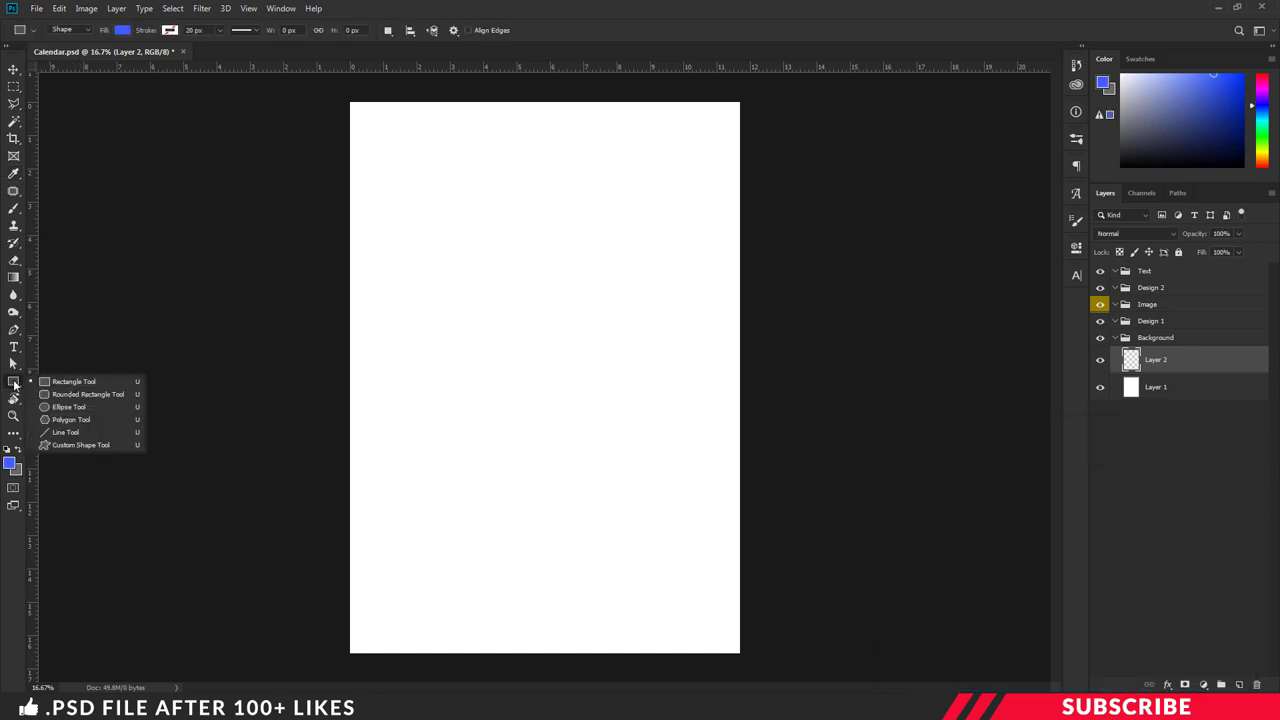
{"action": "left_click", "coordinate": [76, 384]}
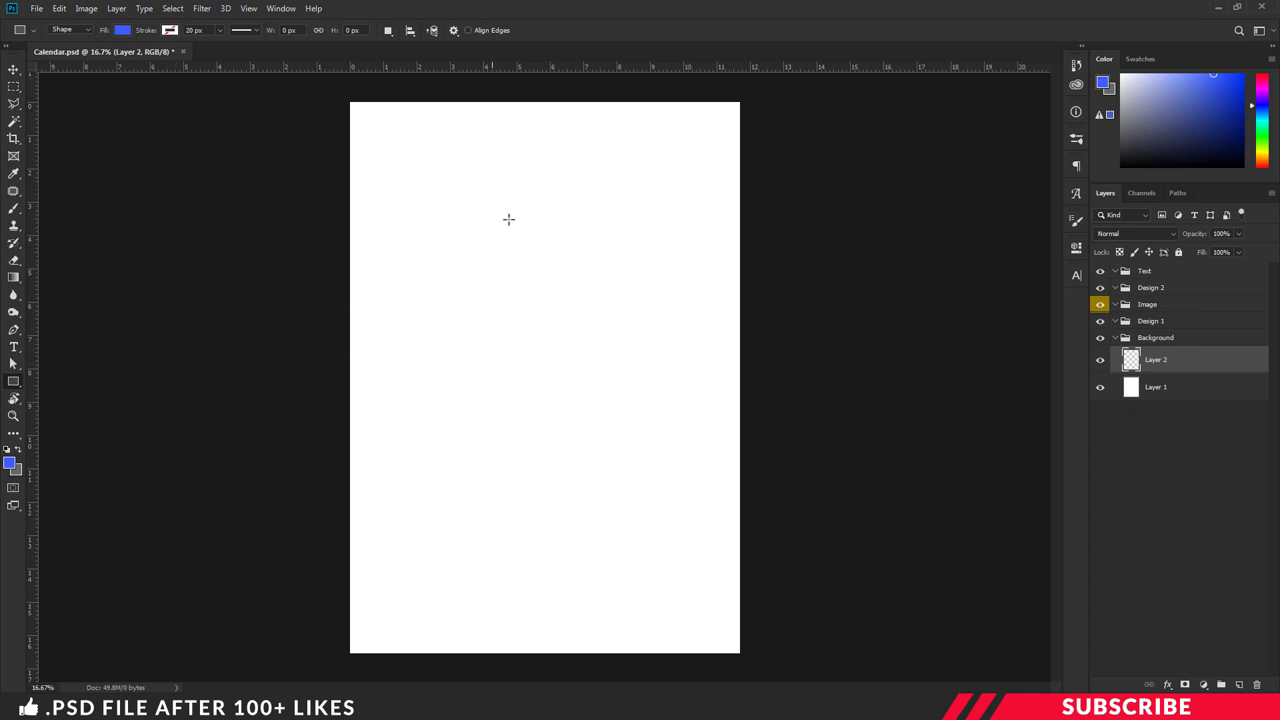
{"action": "left_click", "coordinate": [535, 239]}
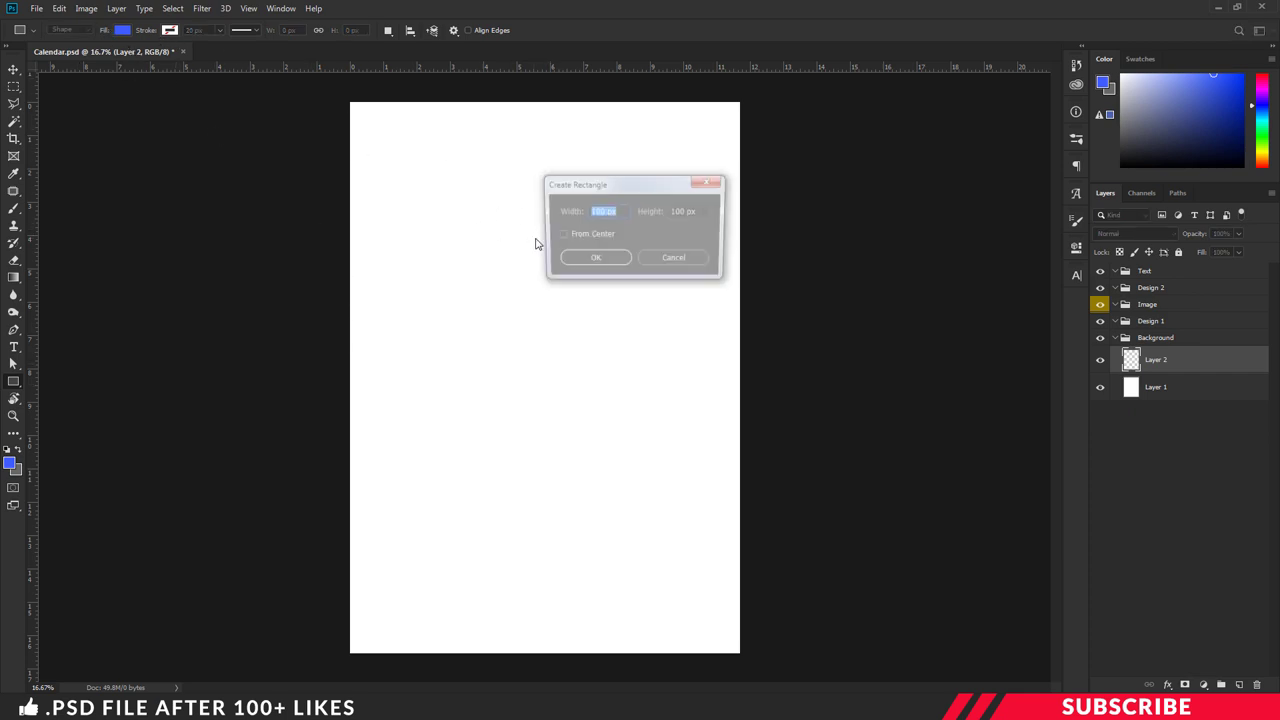
{"action": "type", "text": "258"}
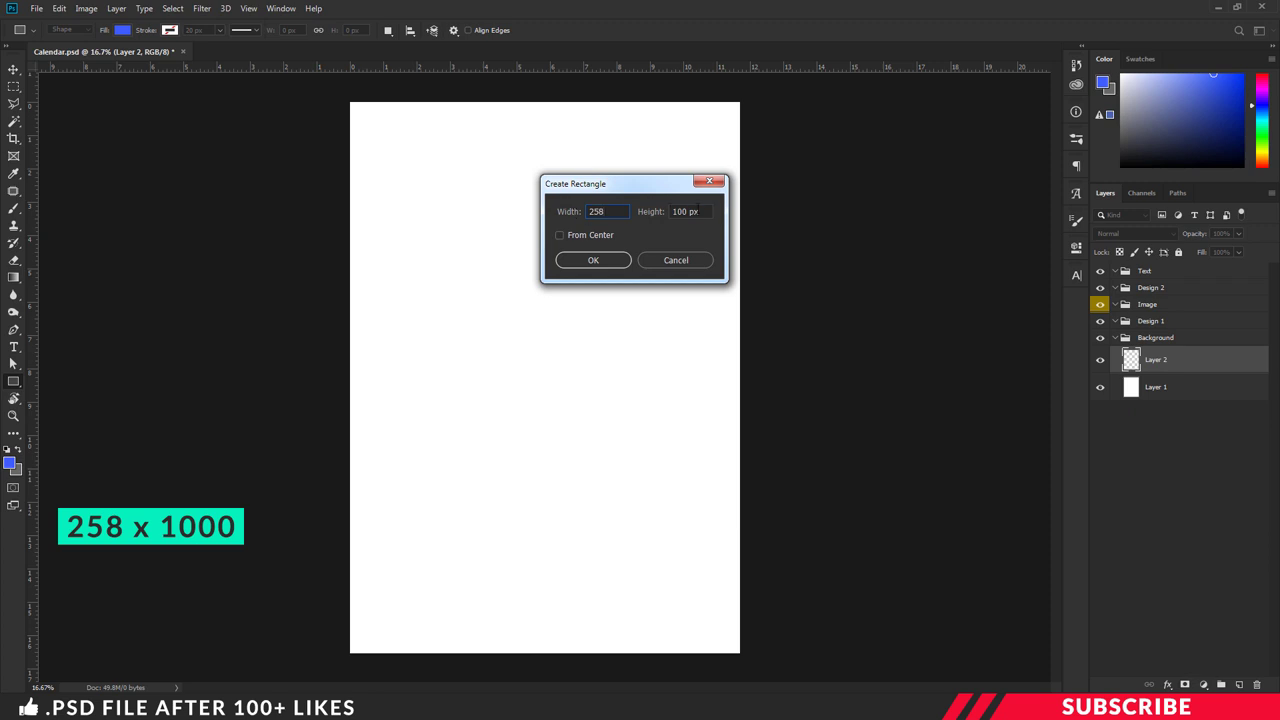
{"action": "key", "text": "Tab"}
{"action": "type", "text": "1"}
{"action": "key", "text": "Return"}
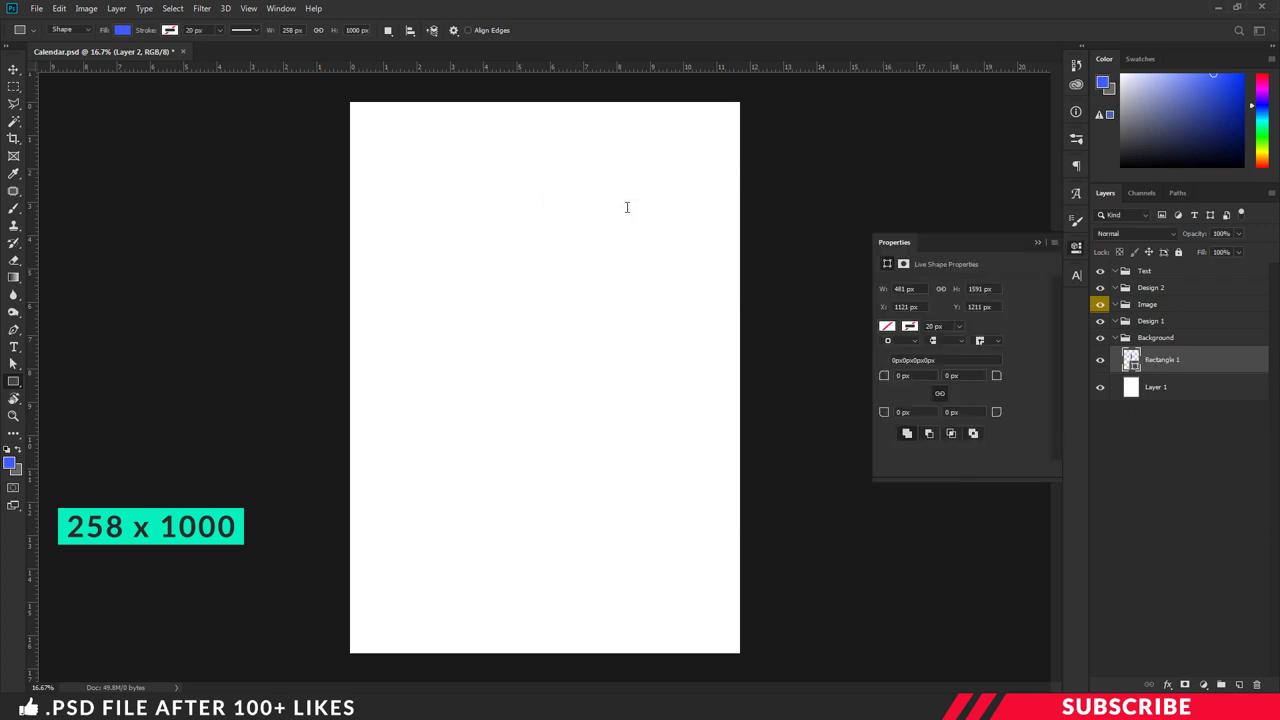
{"action": "left_click", "coordinate": [1075, 248]}
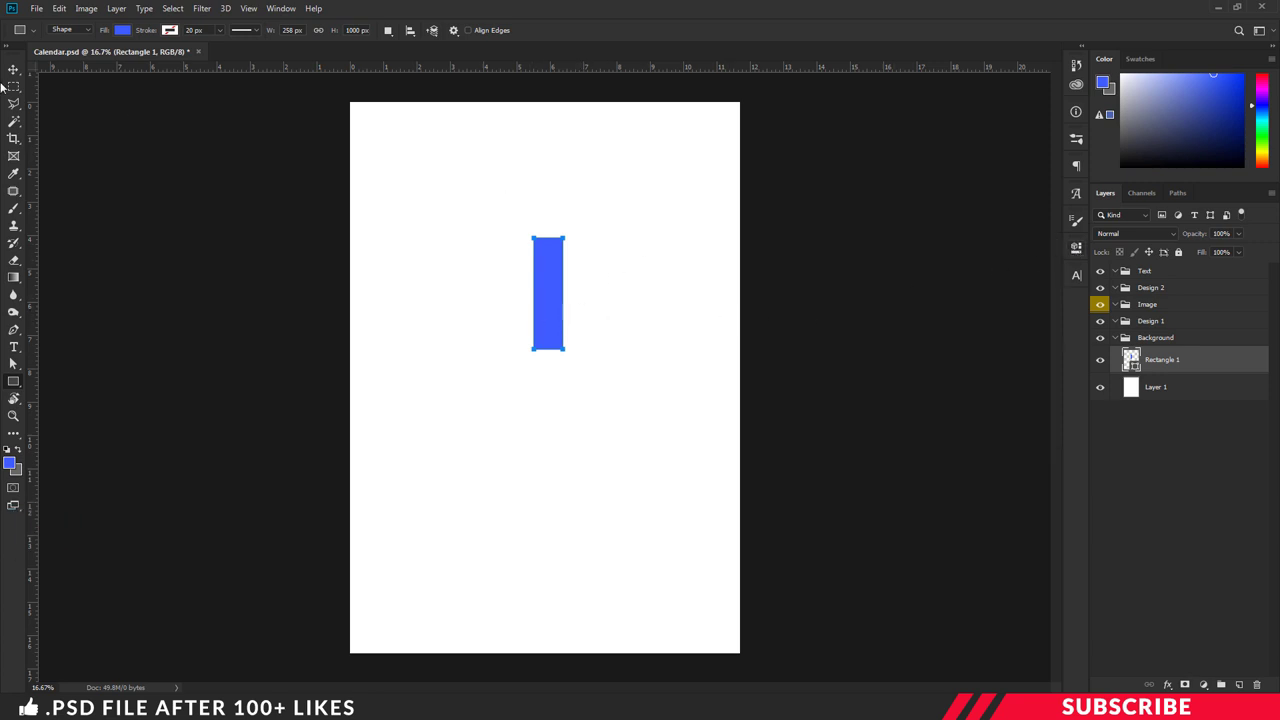
Move the blue rectangle to the left page edge and add vertical guides at both its edges
{"action": "key", "text": "v"}
{"action": "left_click_drag", "start_coordinate": [548, 268], "coordinate": [327, 194]}
{"action": "left_click_drag", "start_coordinate": [34, 190], "coordinate": [737, 200]}
{"action": "left_click_drag", "start_coordinate": [31, 198], "coordinate": [605, 228]}
Rotate the rectangle 90° clockwise, align it to the top and bottom edges, then delete it
{"action": "key", "text": "ctrl+t"}
{"action": "right_click", "coordinate": [605, 232]}
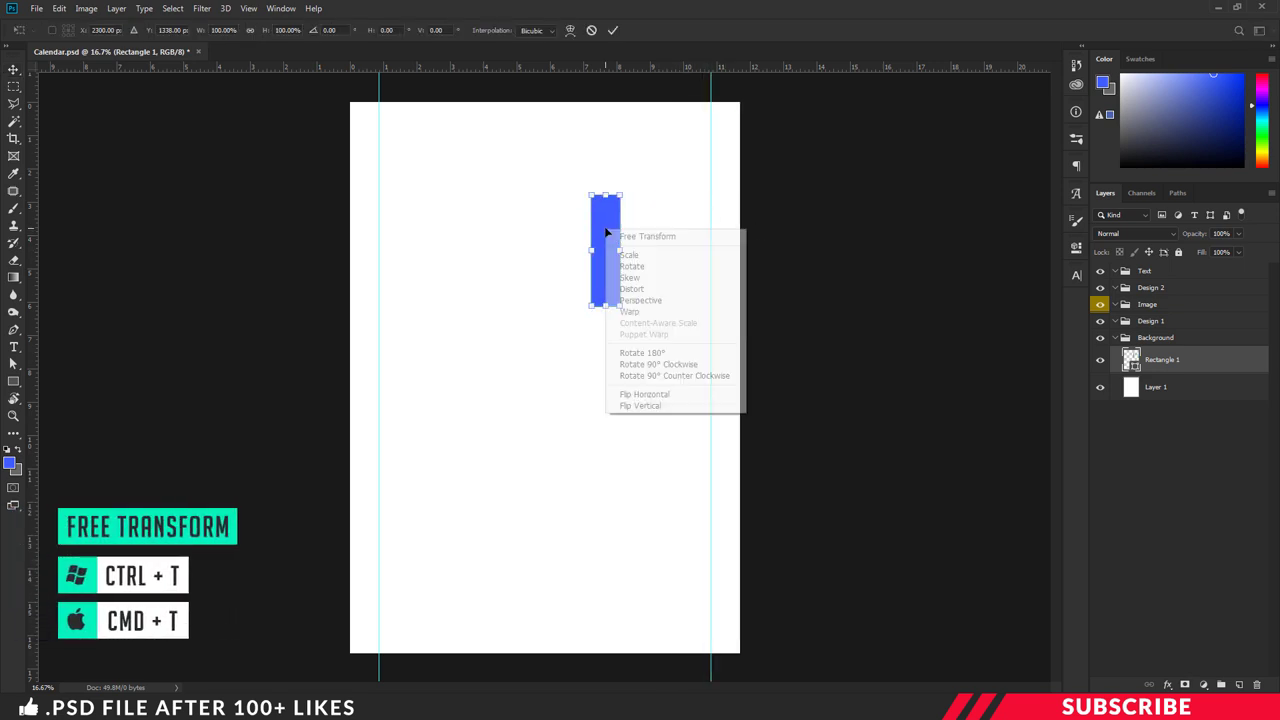
{"action": "left_click", "coordinate": [651, 366]}
{"action": "key", "text": "Return"}
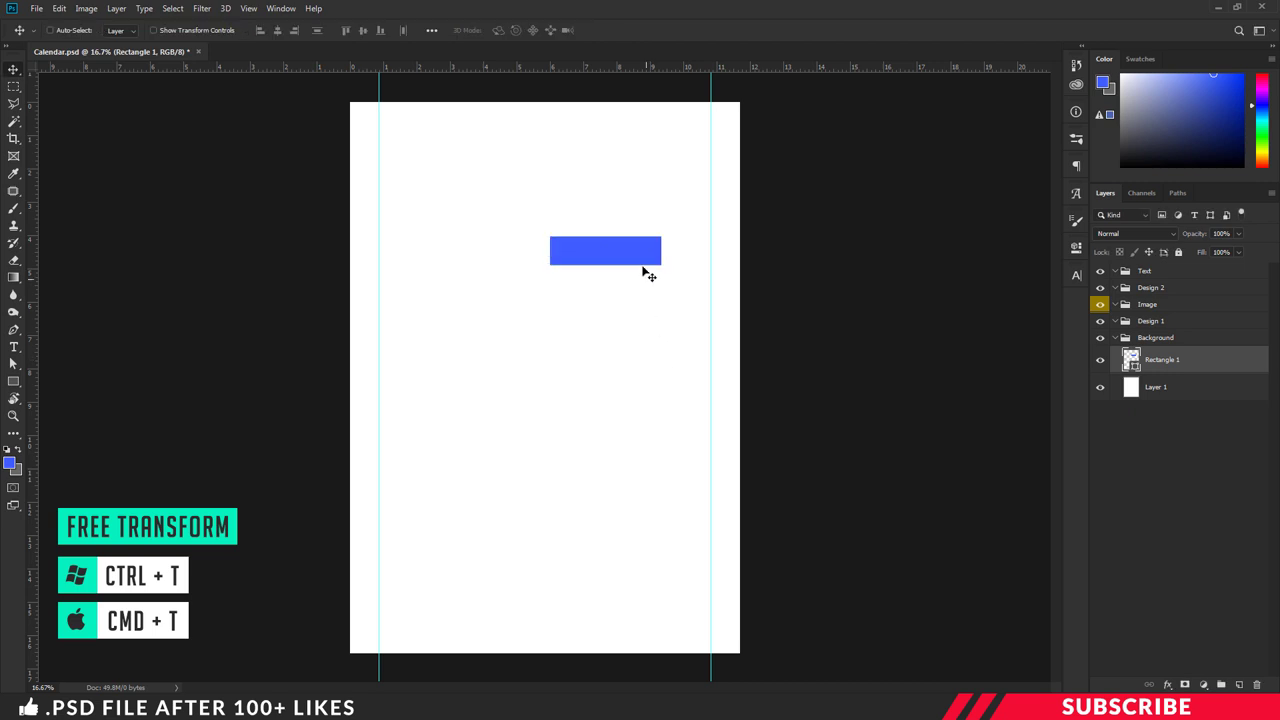
{"action": "left_click_drag", "start_coordinate": [614, 146], "coordinate": [537, 645]}
{"action": "left_click_drag", "start_coordinate": [543, 68], "coordinate": [495, 652]}
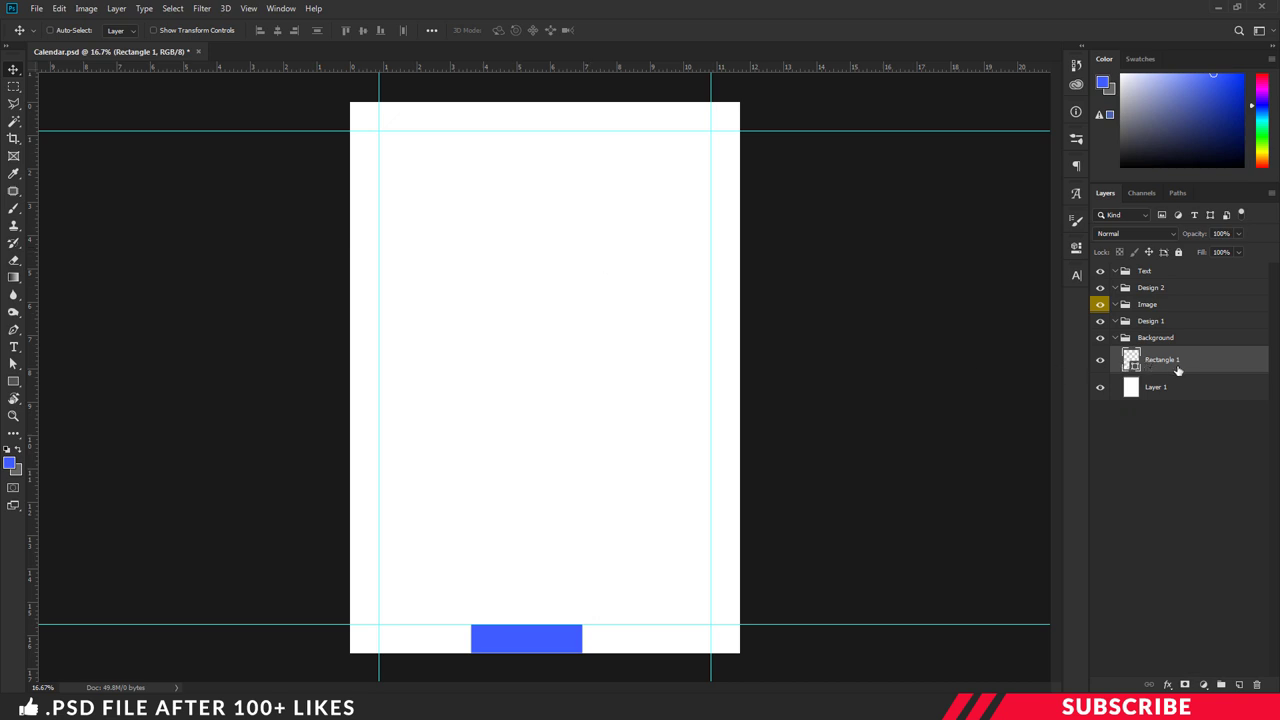
{"action": "key", "text": "Delete"}
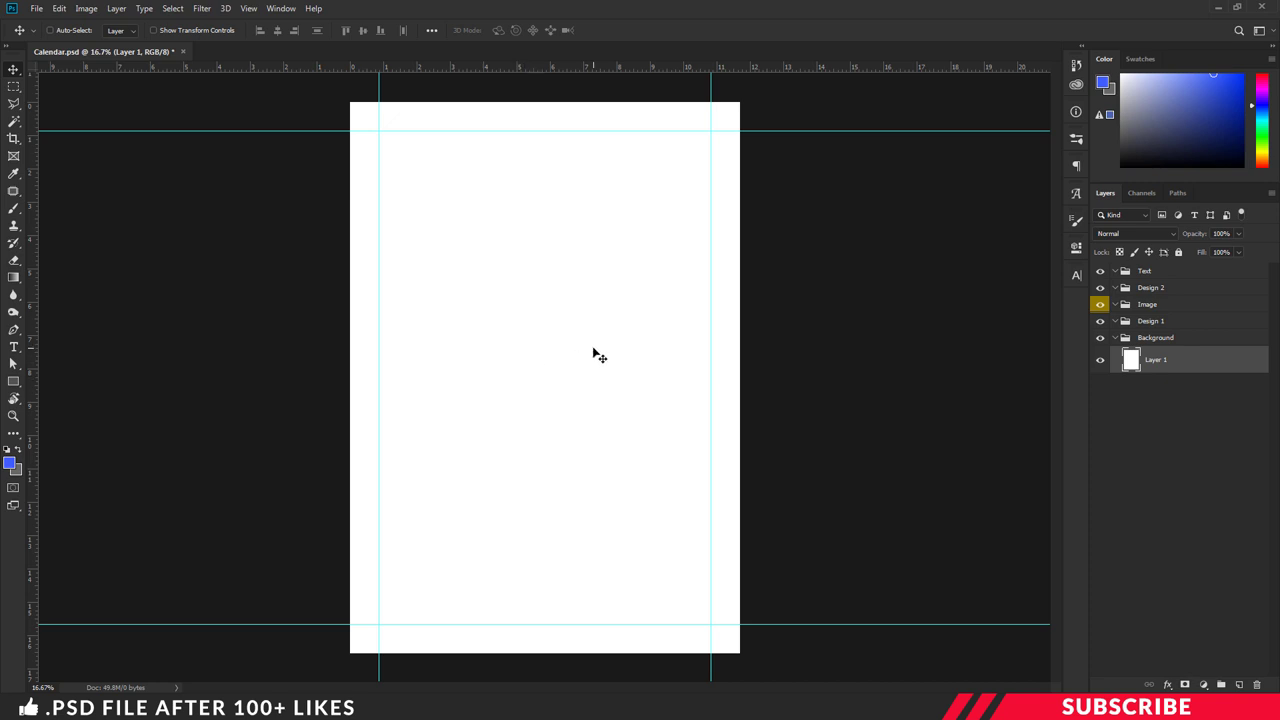
Add a new layer in the Image group and set the foreground colour to black (000000)
{"action": "left_click", "coordinate": [1168, 307]}
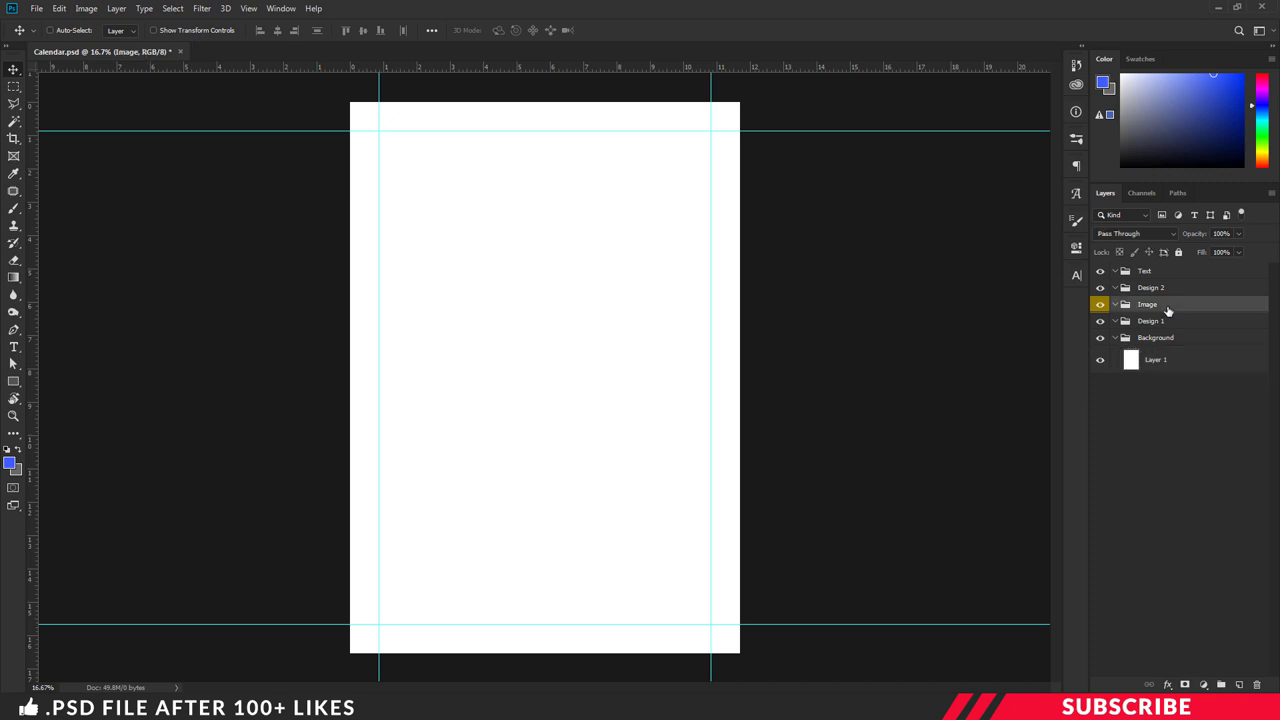
{"action": "left_click", "coordinate": [1239, 685]}
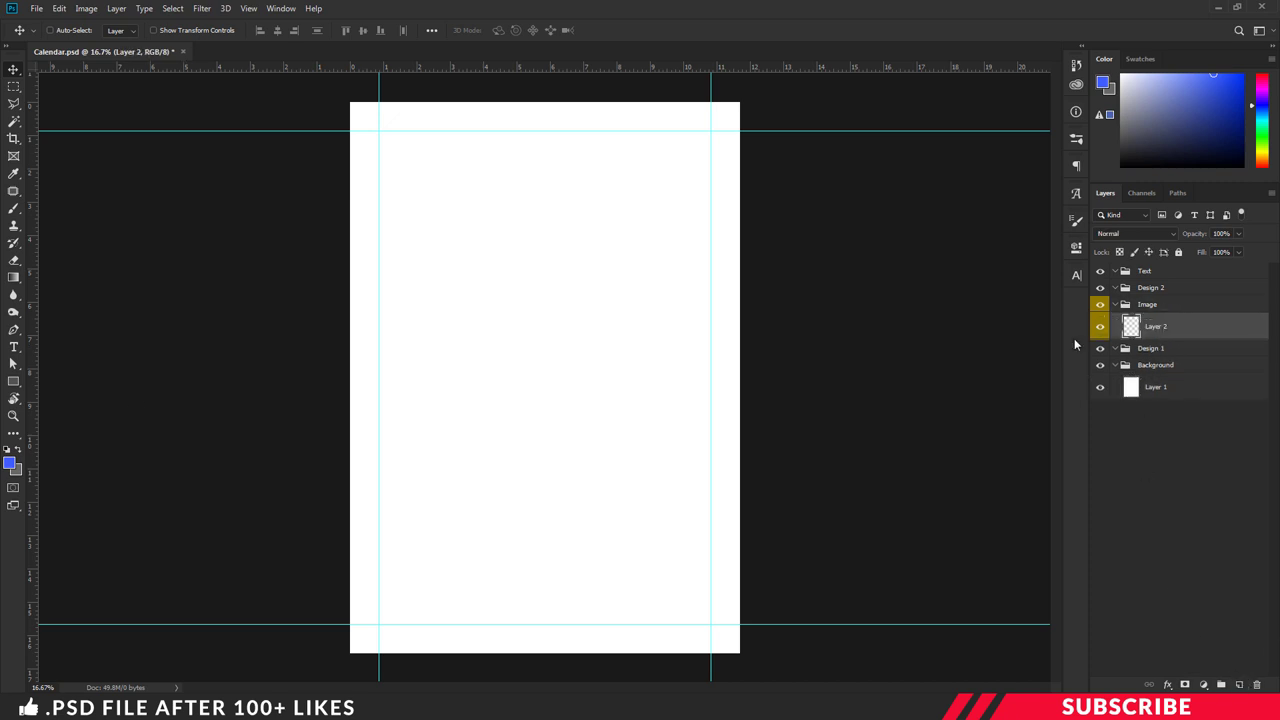
{"action": "left_click", "coordinate": [10, 463]}
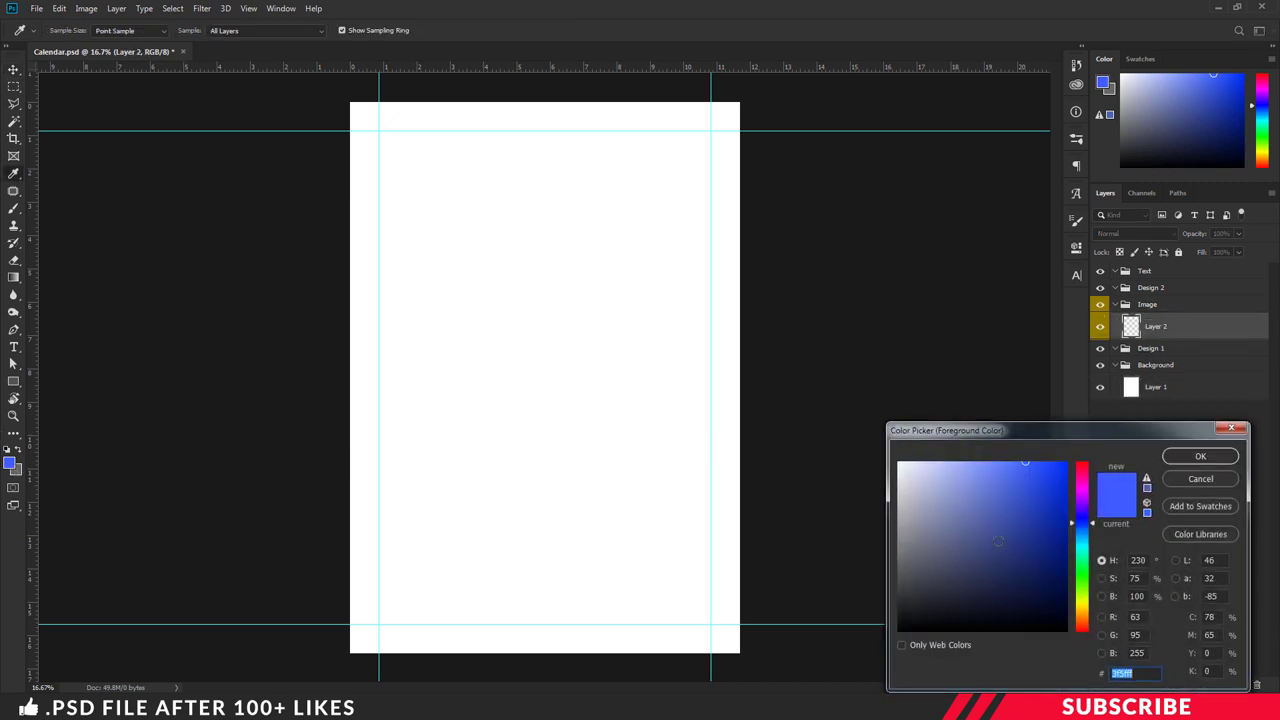
{"action": "type", "text": "000000"}
{"action": "left_click", "coordinate": [1207, 456]}
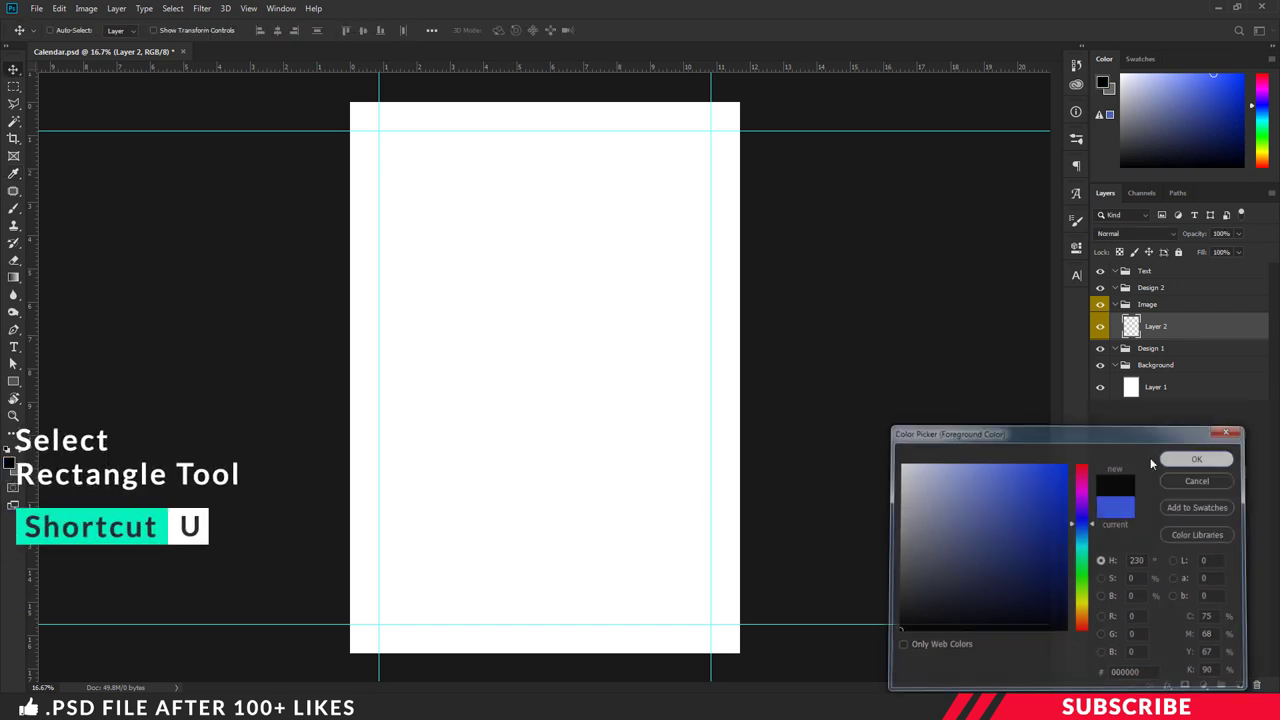
Draw a 1810 × 2592 px rectangle and move it up toward the top-left margin
{"action": "key", "text": "u"}
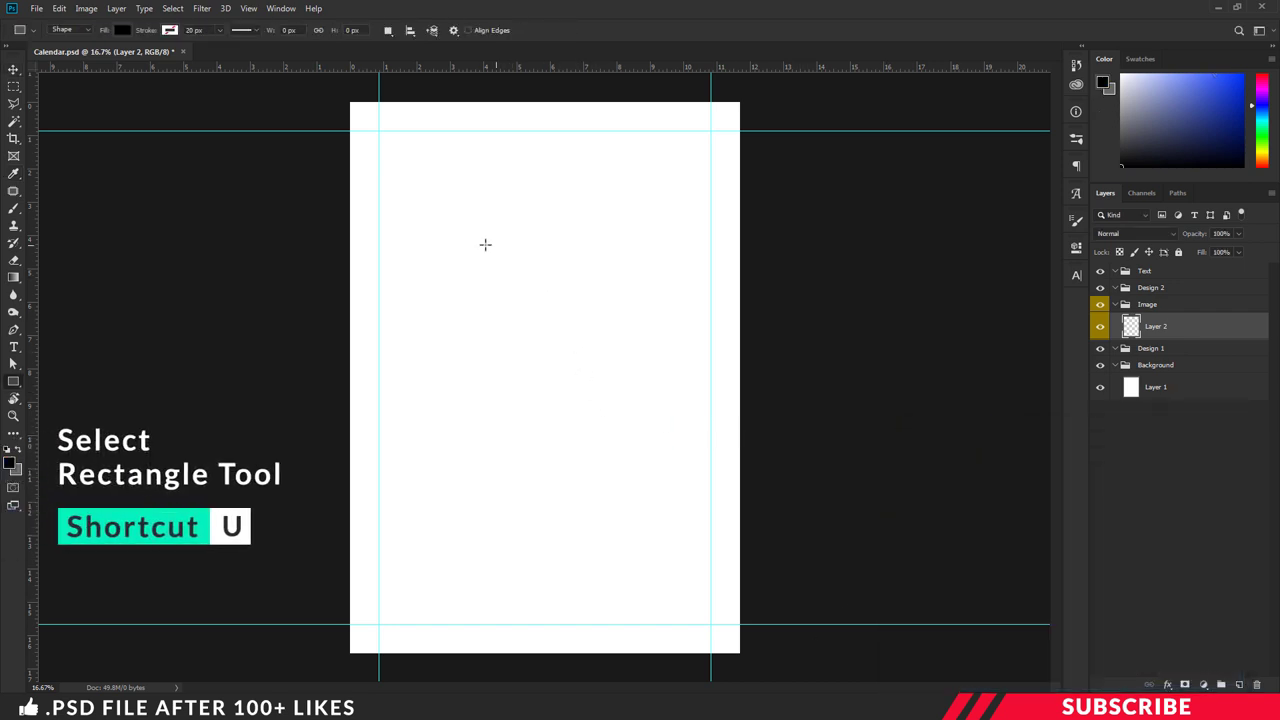
{"action": "left_click", "coordinate": [476, 257]}
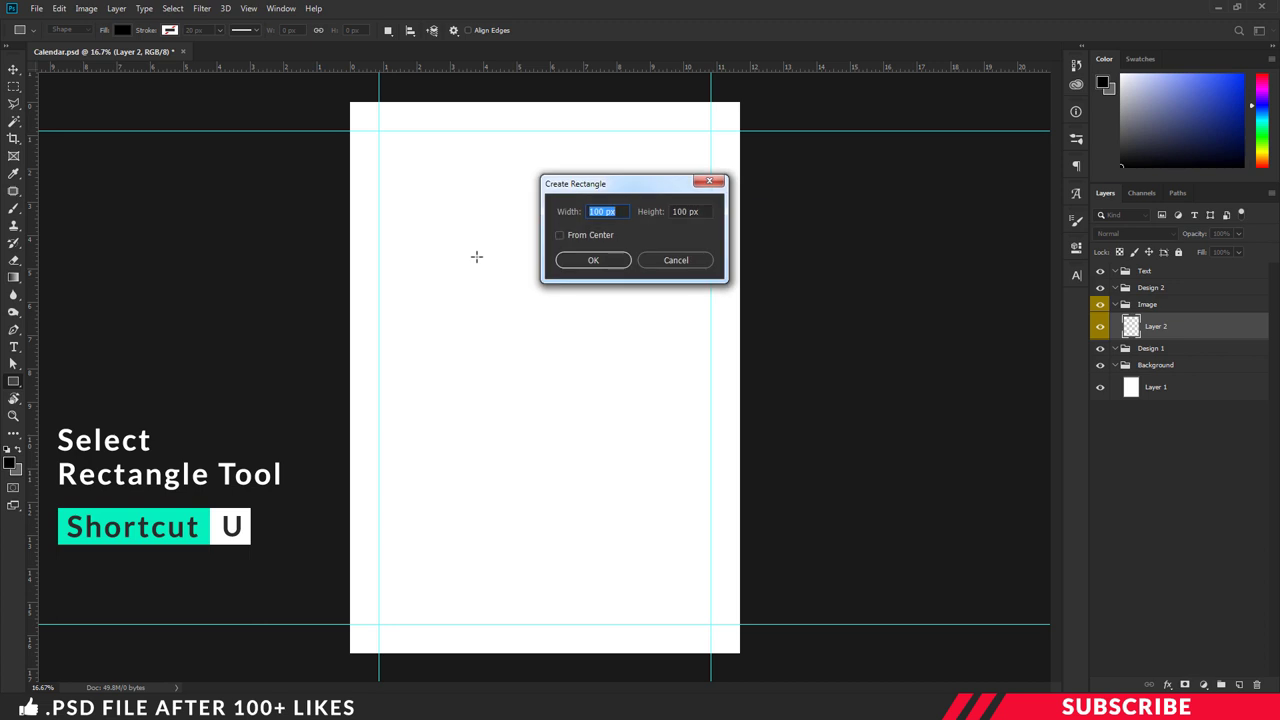
{"action": "type", "text": "1810"}
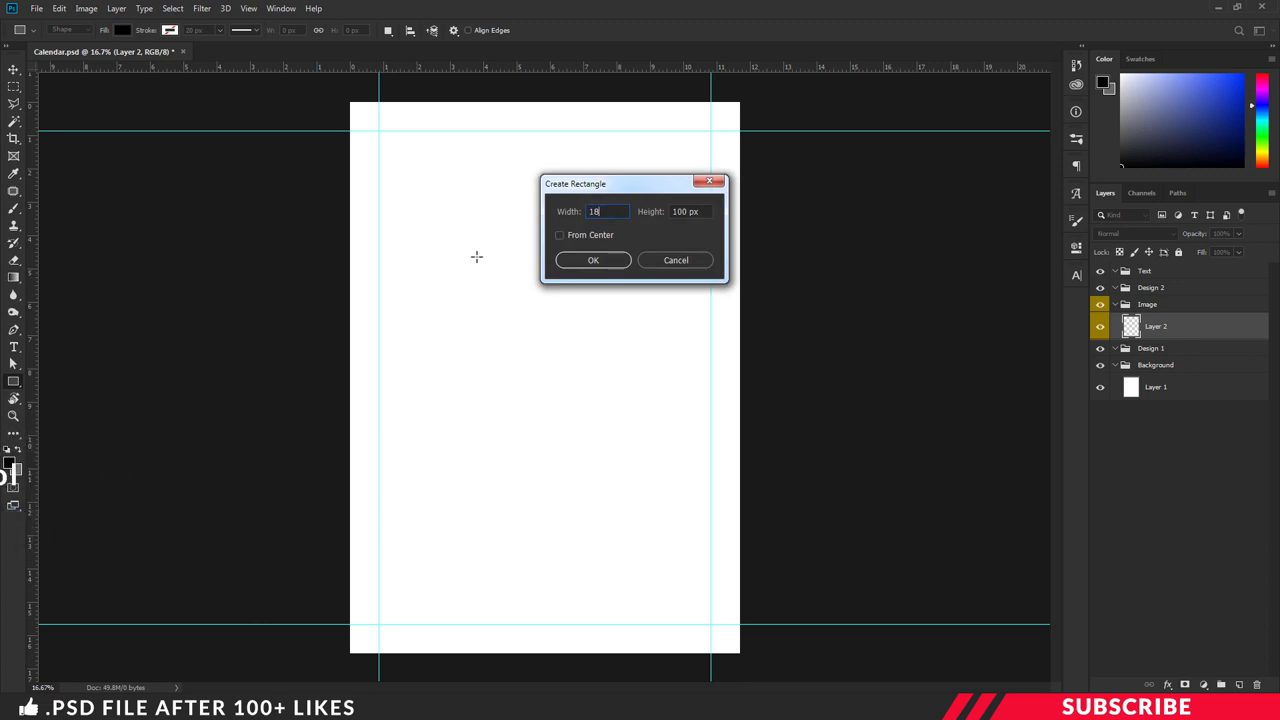
{"action": "key", "text": "Tab"}
{"action": "type", "text": "2"}
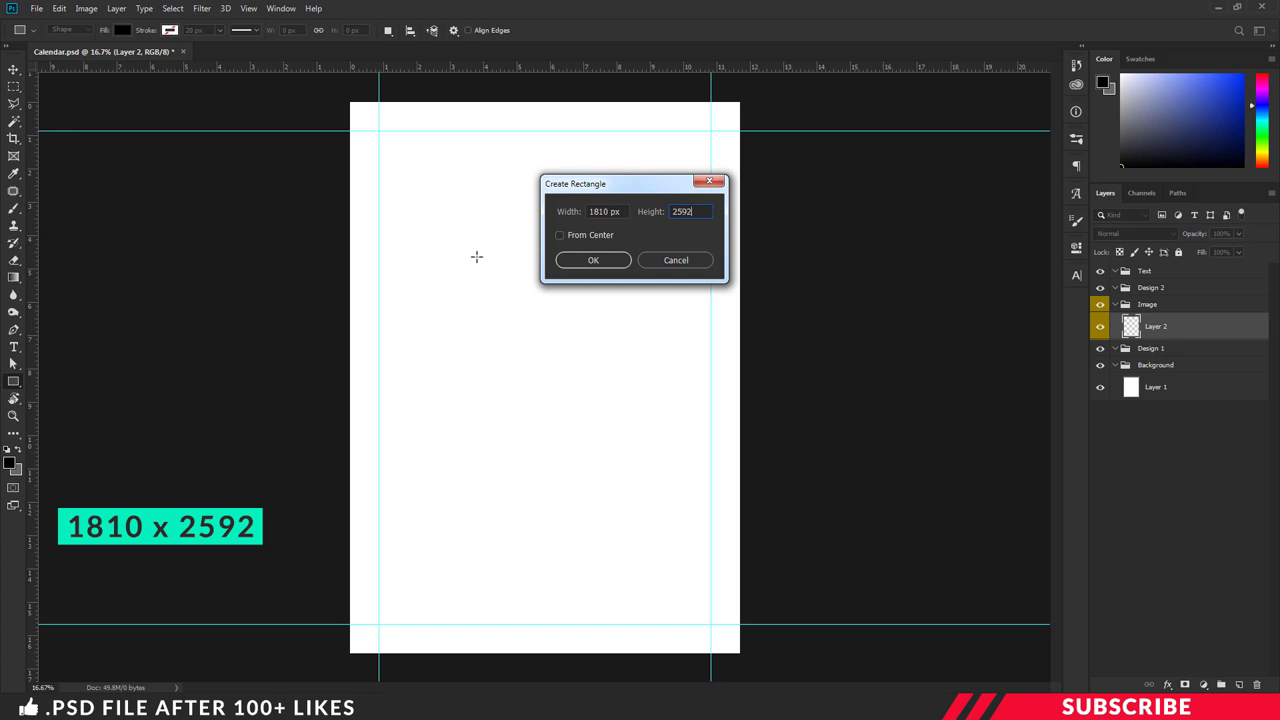
{"action": "key", "text": "Return"}
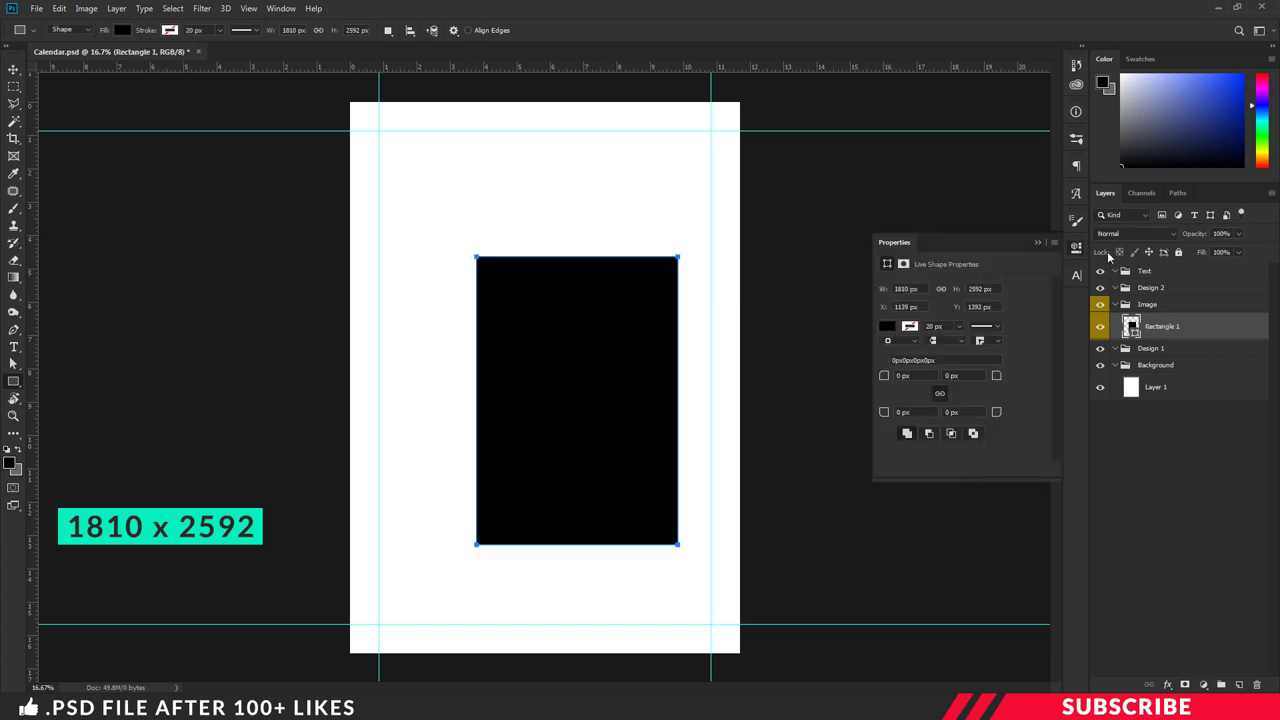
{"action": "left_click", "coordinate": [1076, 247]}
{"action": "key", "text": "v"}
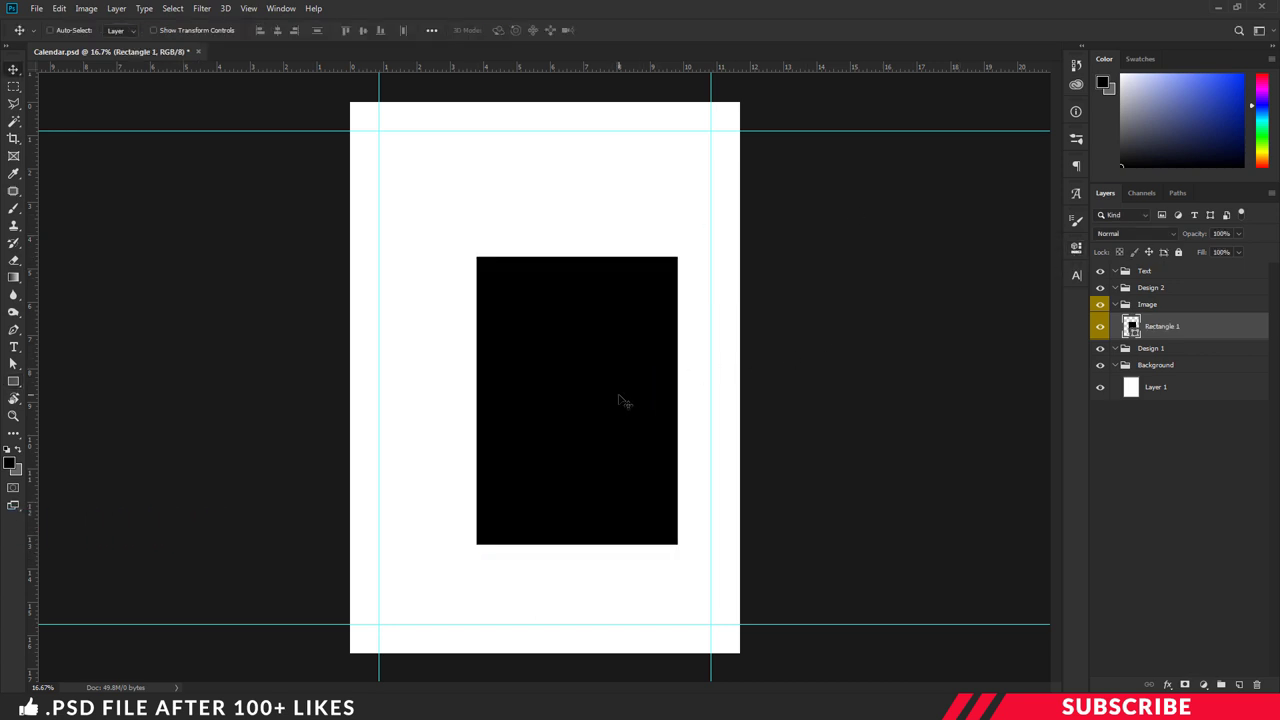
{"action": "left_click_drag", "start_coordinate": [617, 398], "coordinate": [572, 300]}
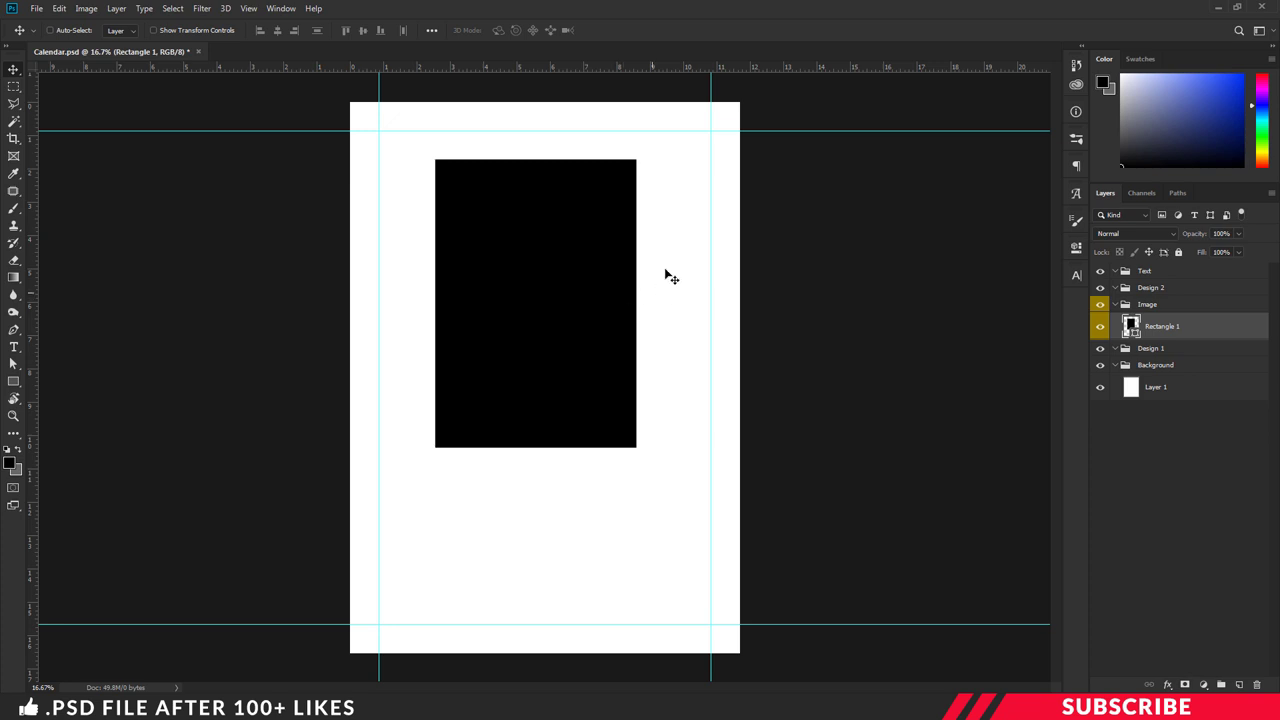
Open the Image 2 photo from Explorer in Adobe Photoshop
{"action": "key", "text": "alt+Tab"}
{"action": "left_click", "coordinate": [480, 357]}
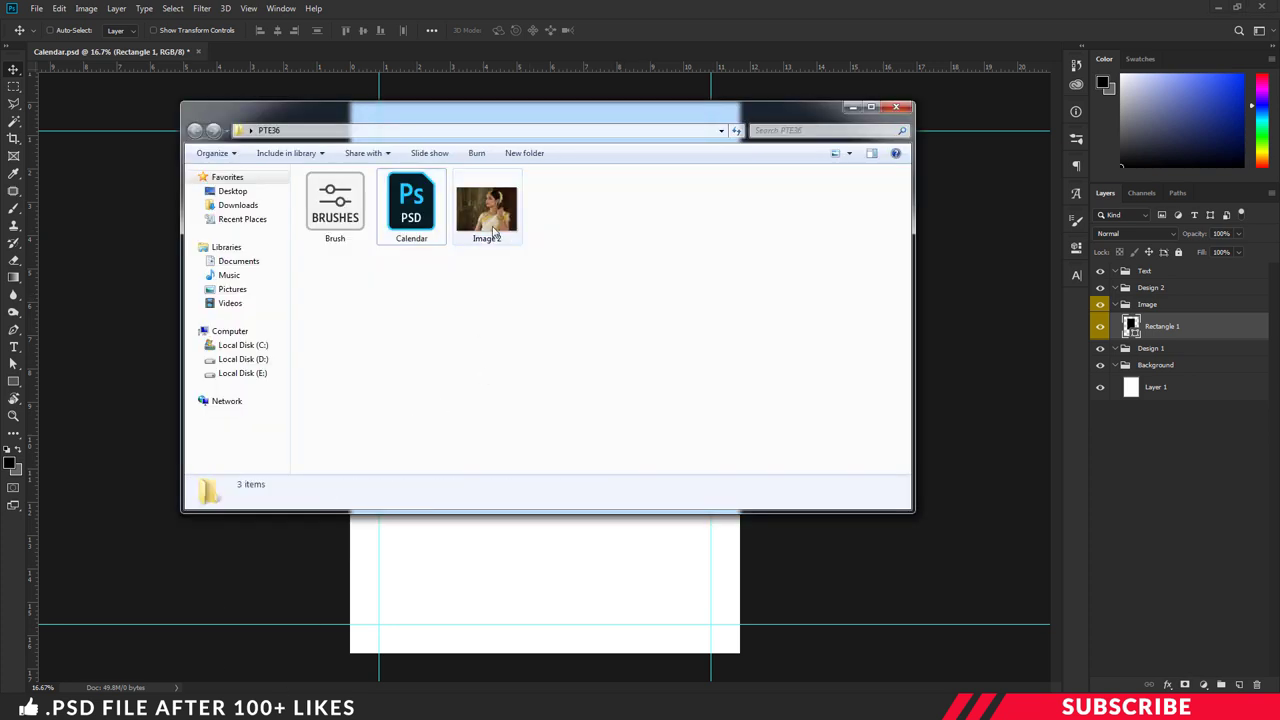
{"action": "left_click", "coordinate": [493, 232]}
{"action": "right_click", "coordinate": [495, 218]}
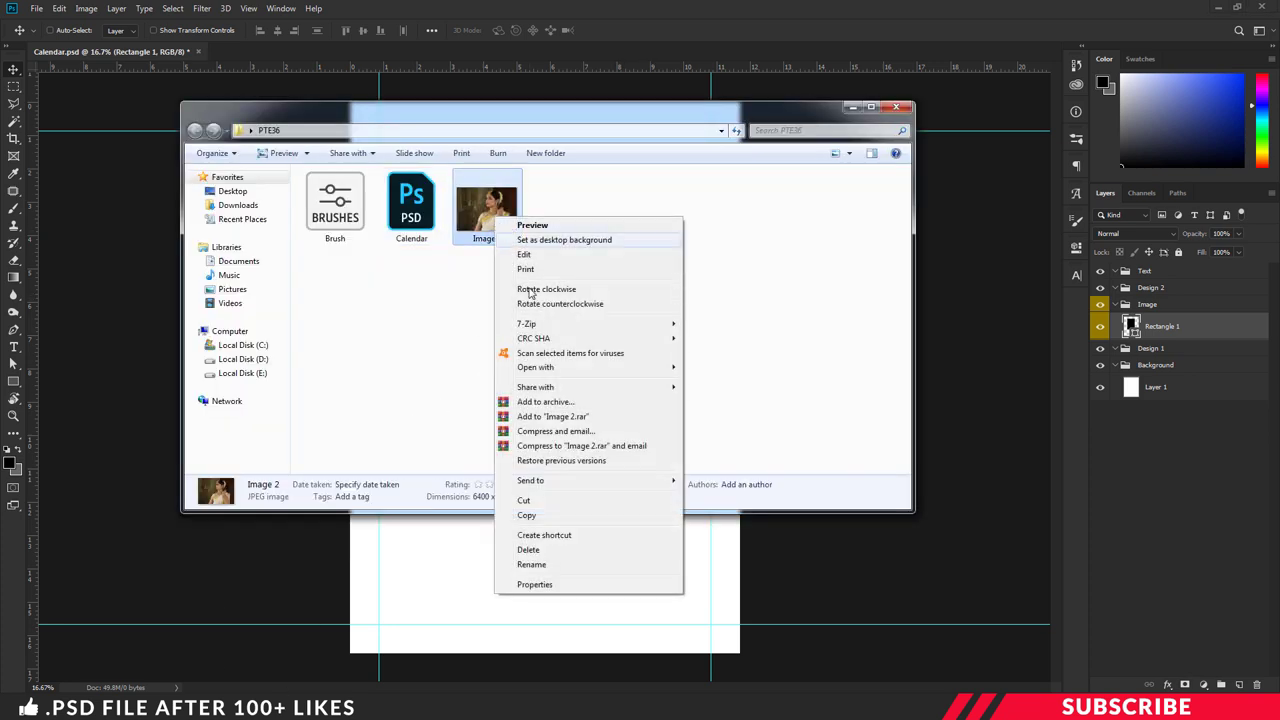
{"action": "mouse_move", "coordinate": [540, 367]}
{"action": "left_click", "coordinate": [724, 369]}
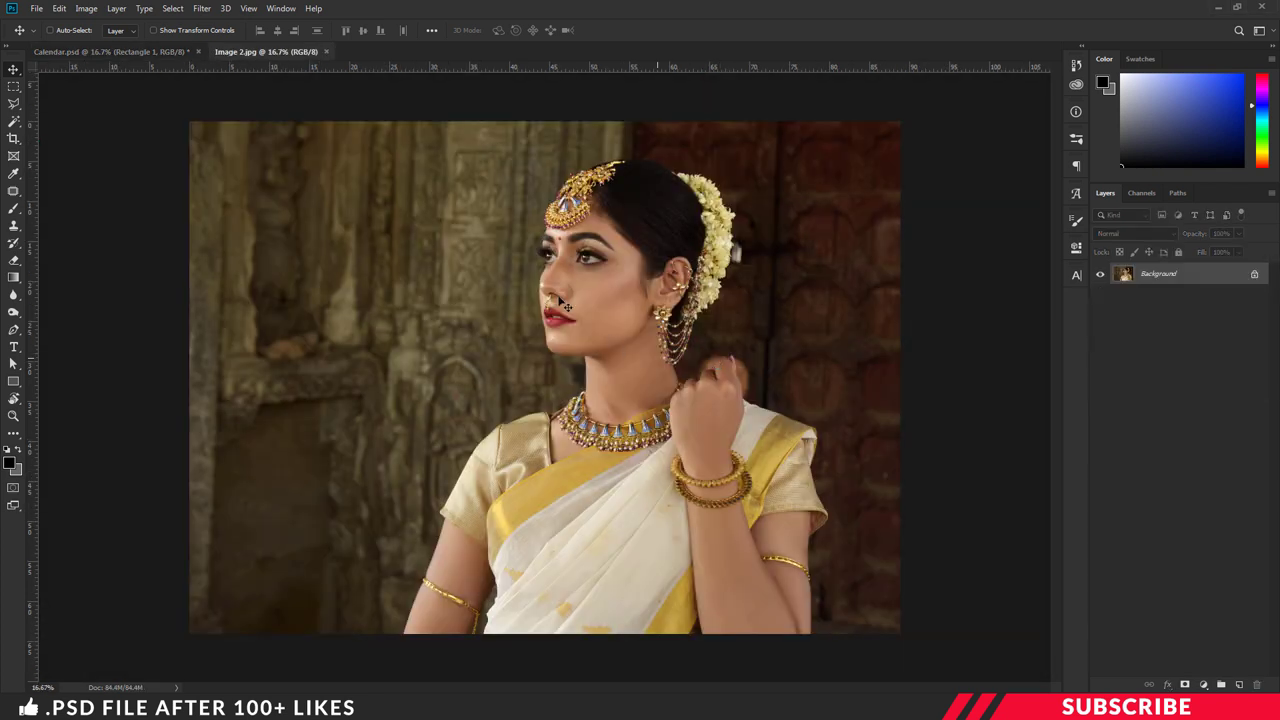
Drag the Image 2 photo into Calendar.psd and close Image 2.jpg
{"action": "left_click_drag", "start_coordinate": [286, 53], "coordinate": [281, 90]}
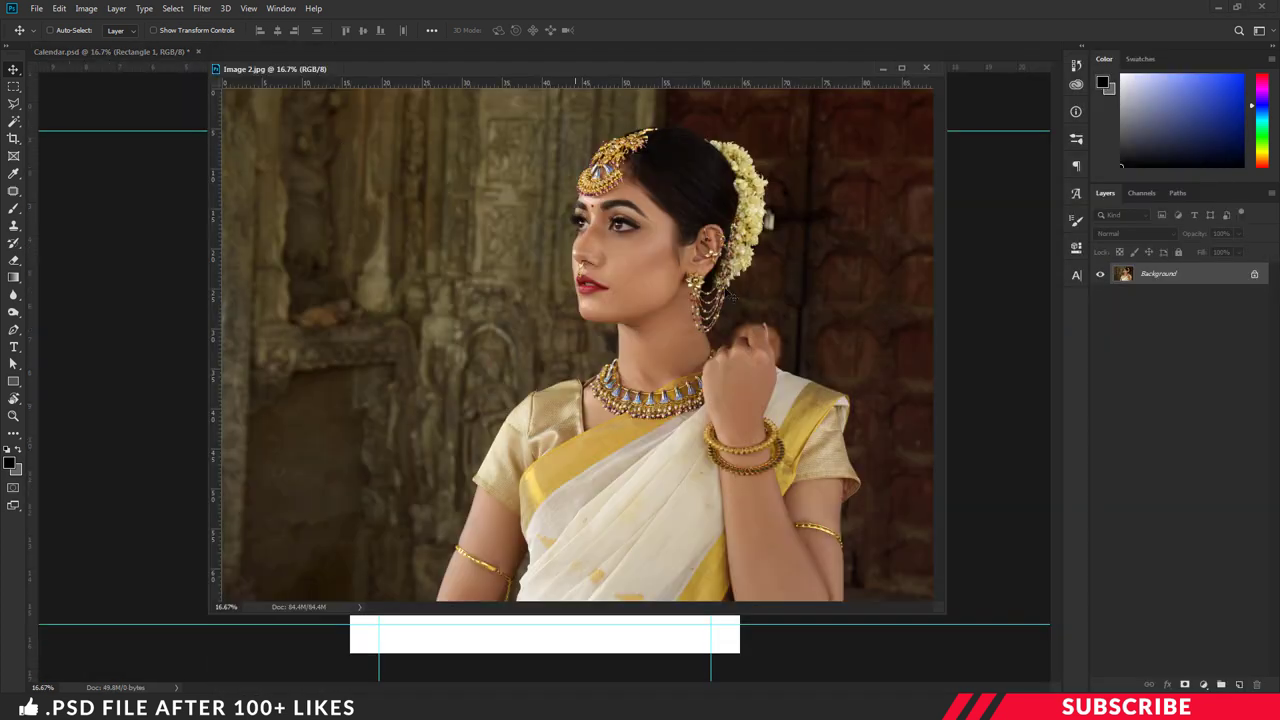
{"action": "left_click_drag", "start_coordinate": [670, 78], "coordinate": [646, 170]}
{"action": "left_click", "coordinate": [903, 218]}
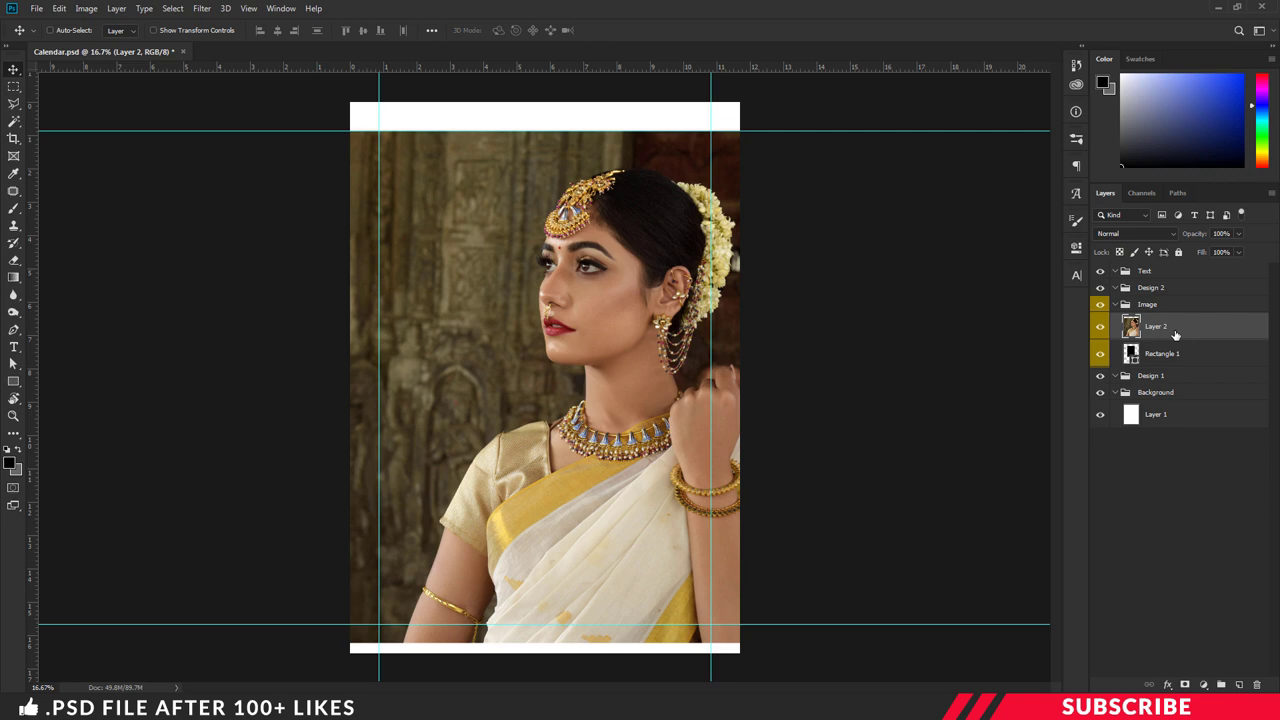
Clip Layer 2 to the black rectangle and scale it to about 58.5% to frame the woman
{"action": "right_click", "coordinate": [1176, 334]}
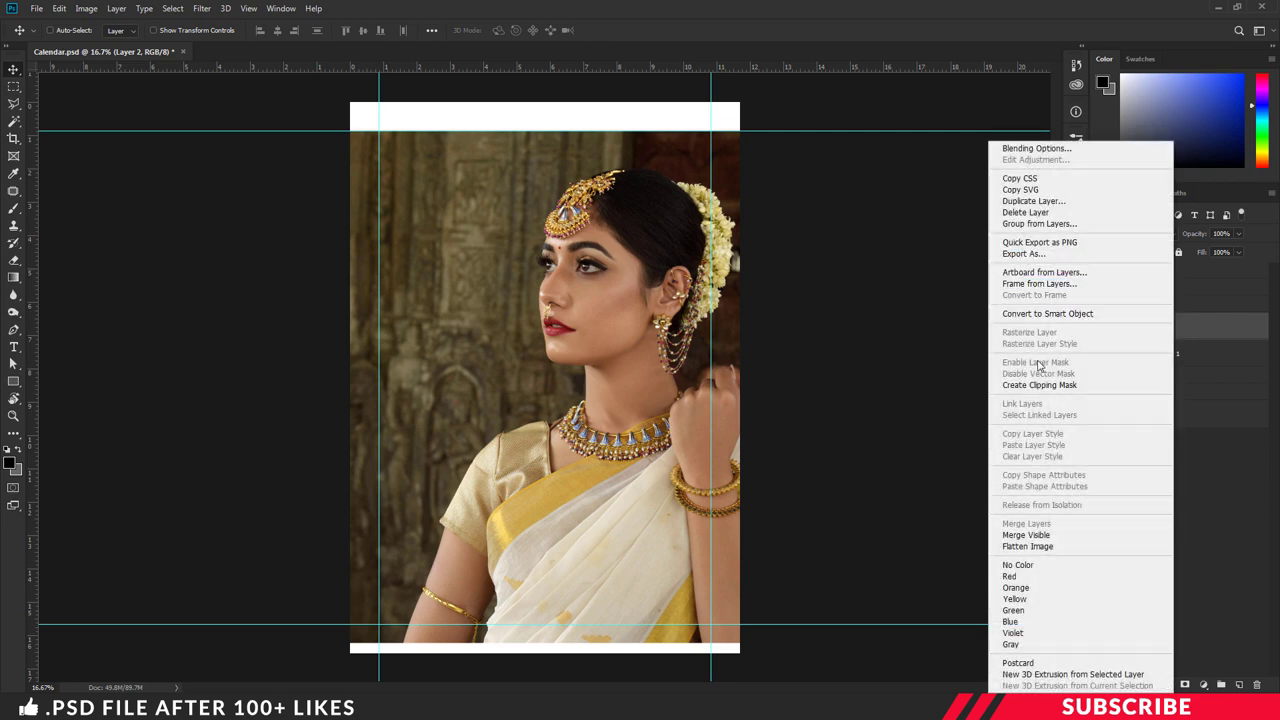
{"action": "left_click", "coordinate": [1034, 387]}
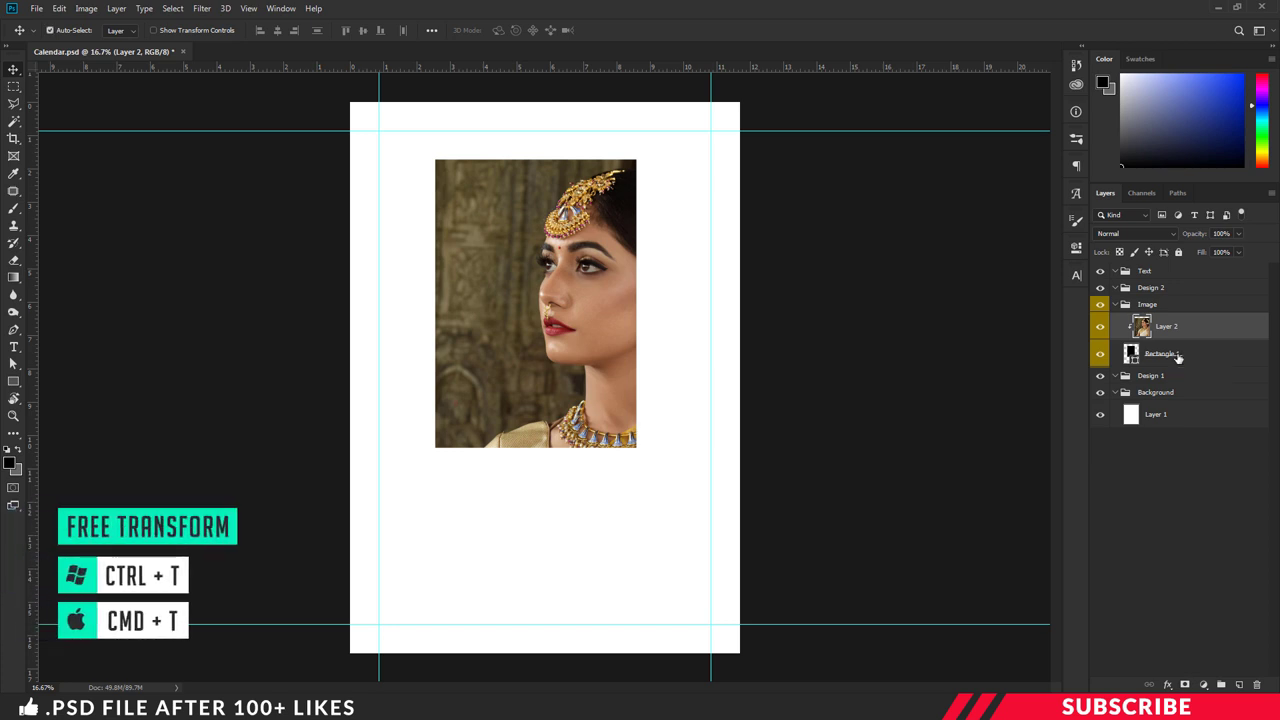
{"action": "key", "text": "ctrl+t"}
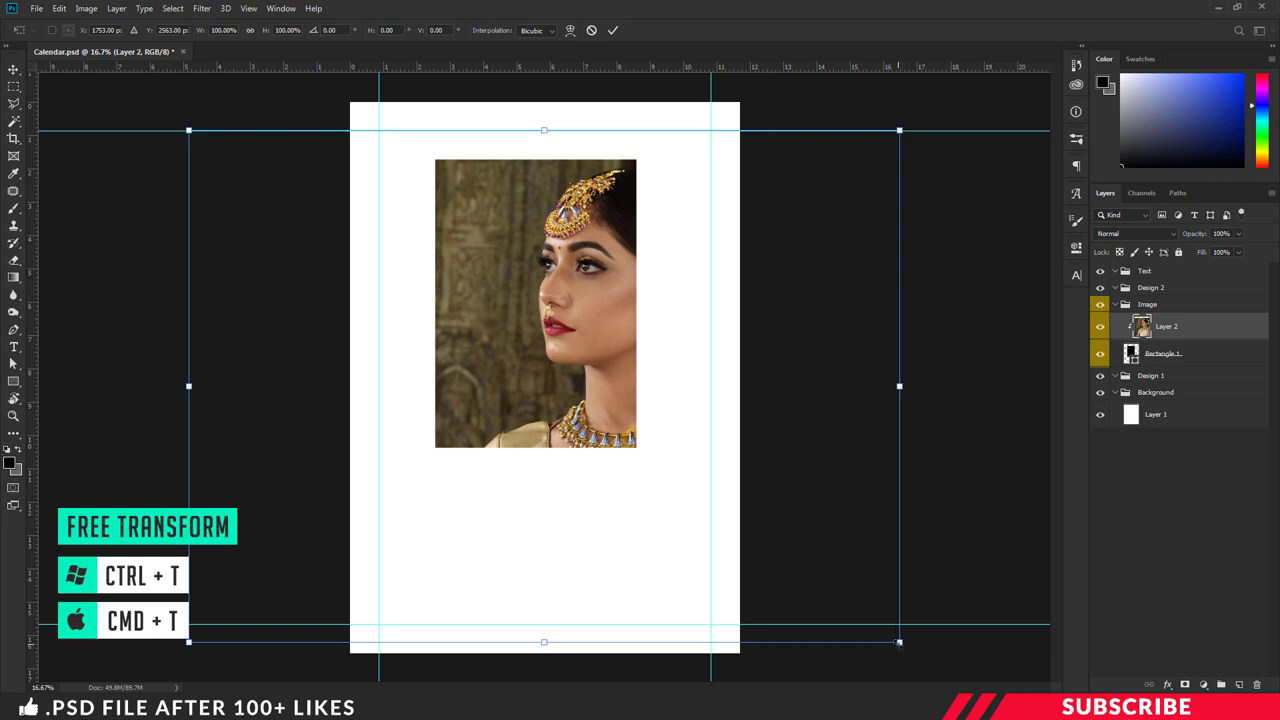
{"action": "left_click_drag", "start_coordinate": [899, 642], "coordinate": [650, 451]}
{"action": "left_click_drag", "start_coordinate": [525, 315], "coordinate": [595, 339]}
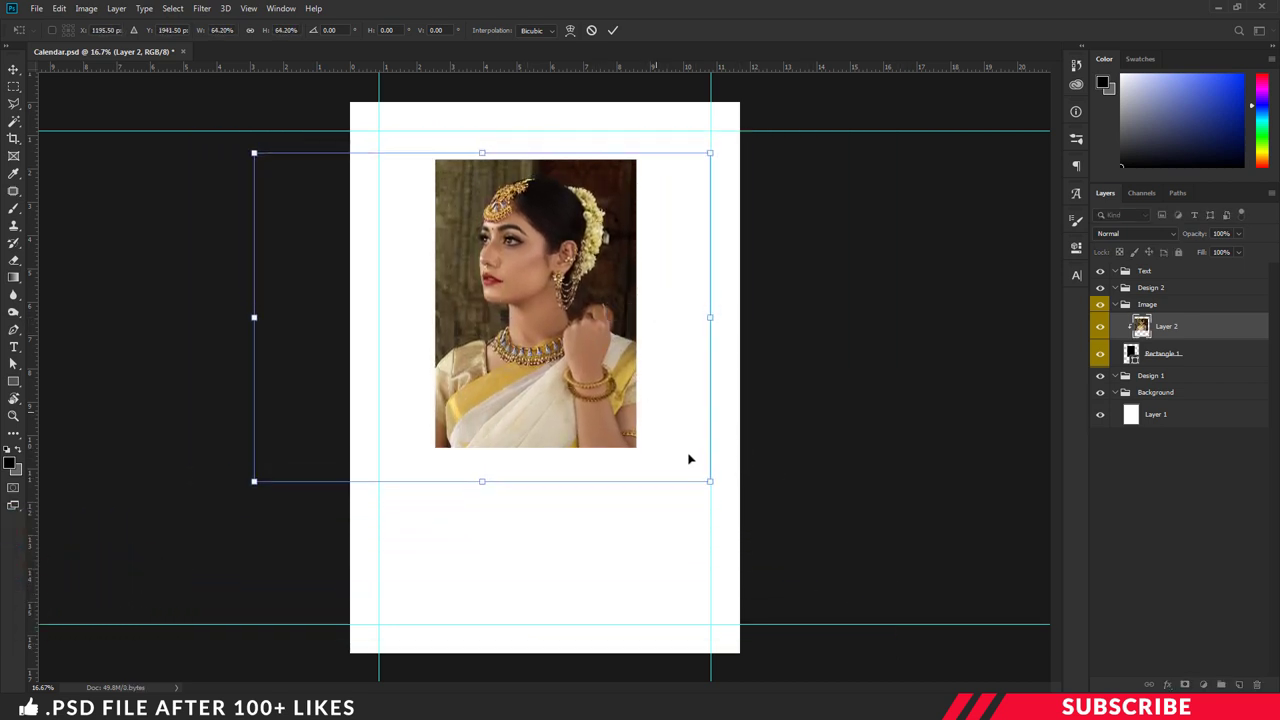
{"action": "left_click_drag", "start_coordinate": [711, 482], "coordinate": [672, 455]}
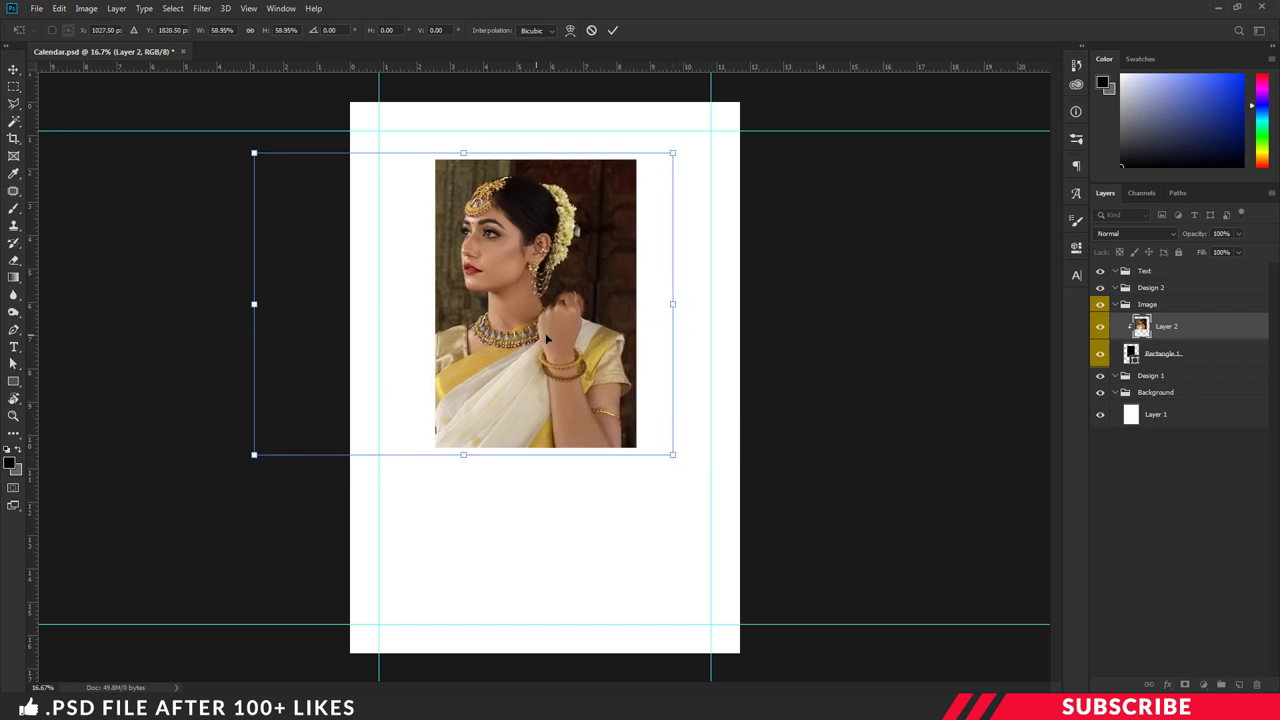
{"action": "left_click_drag", "start_coordinate": [547, 338], "coordinate": [582, 340]}
{"action": "left_click_drag", "start_coordinate": [718, 456], "coordinate": [713, 452]}
{"action": "key", "text": "Return"}
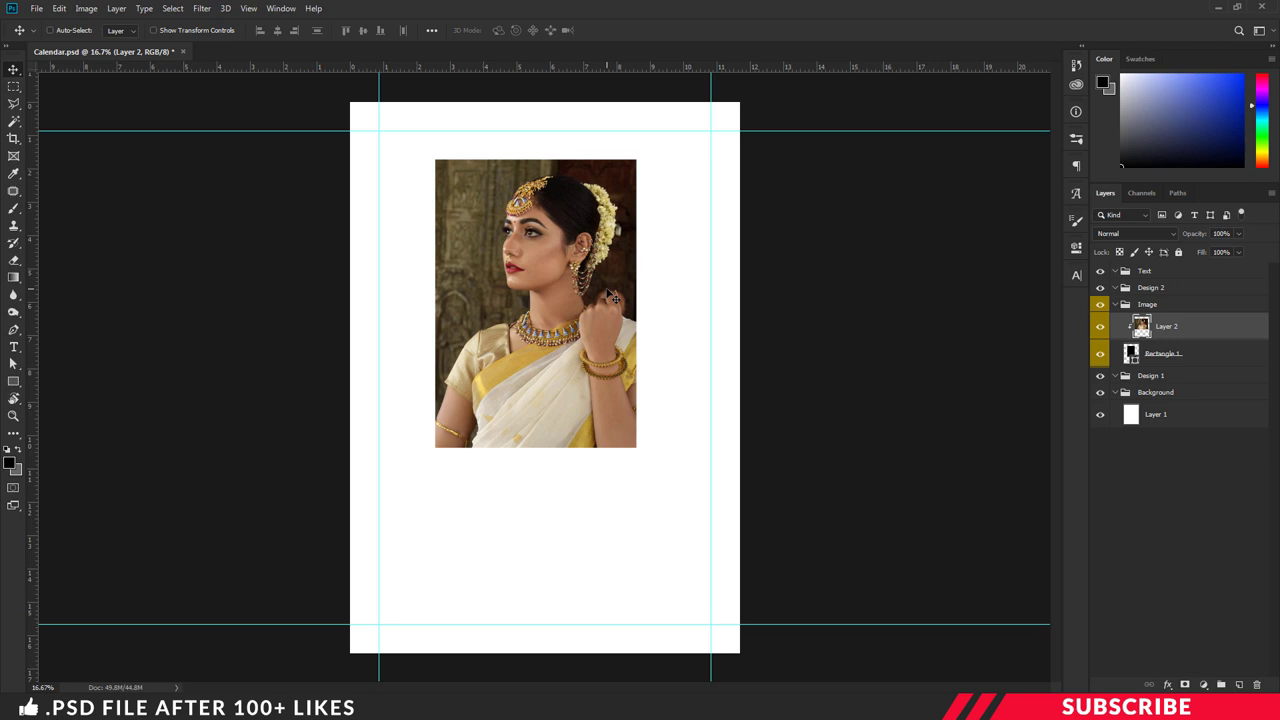
{"action": "left_click", "coordinate": [1117, 304]}
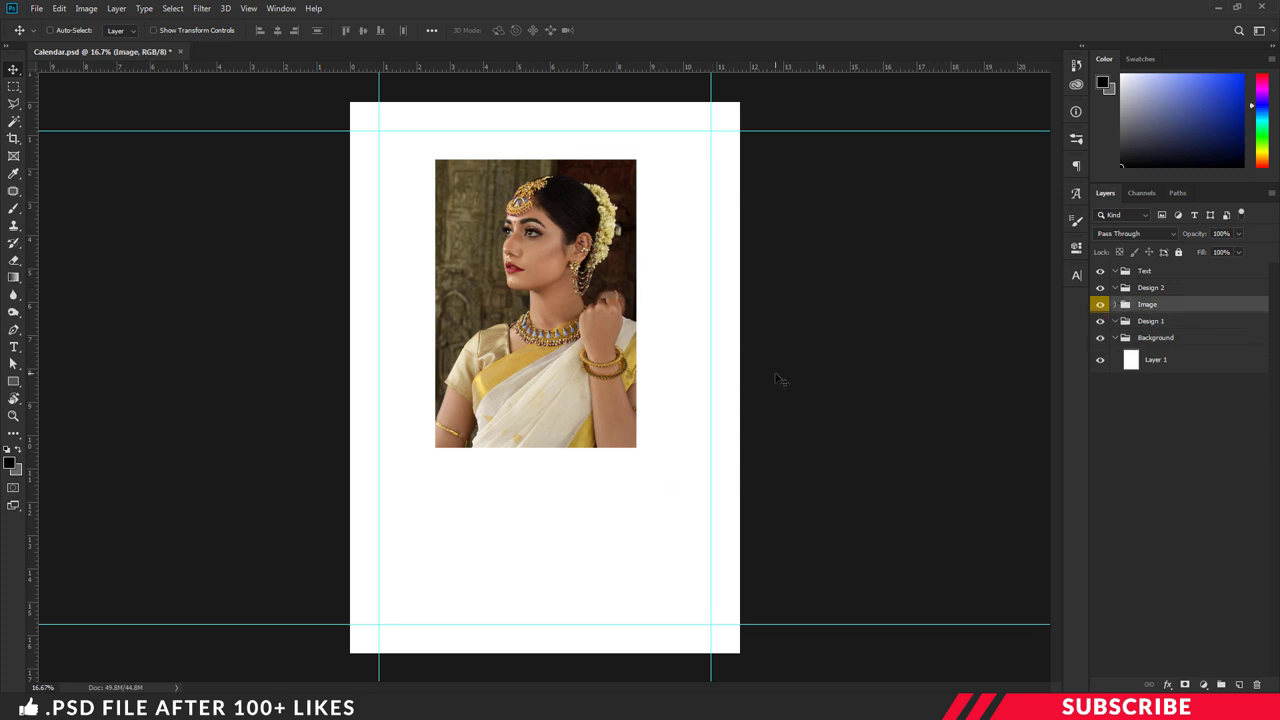
Select the Design 1 group and switch to the Rectangle tool
{"action": "left_click", "coordinate": [1172, 322]}
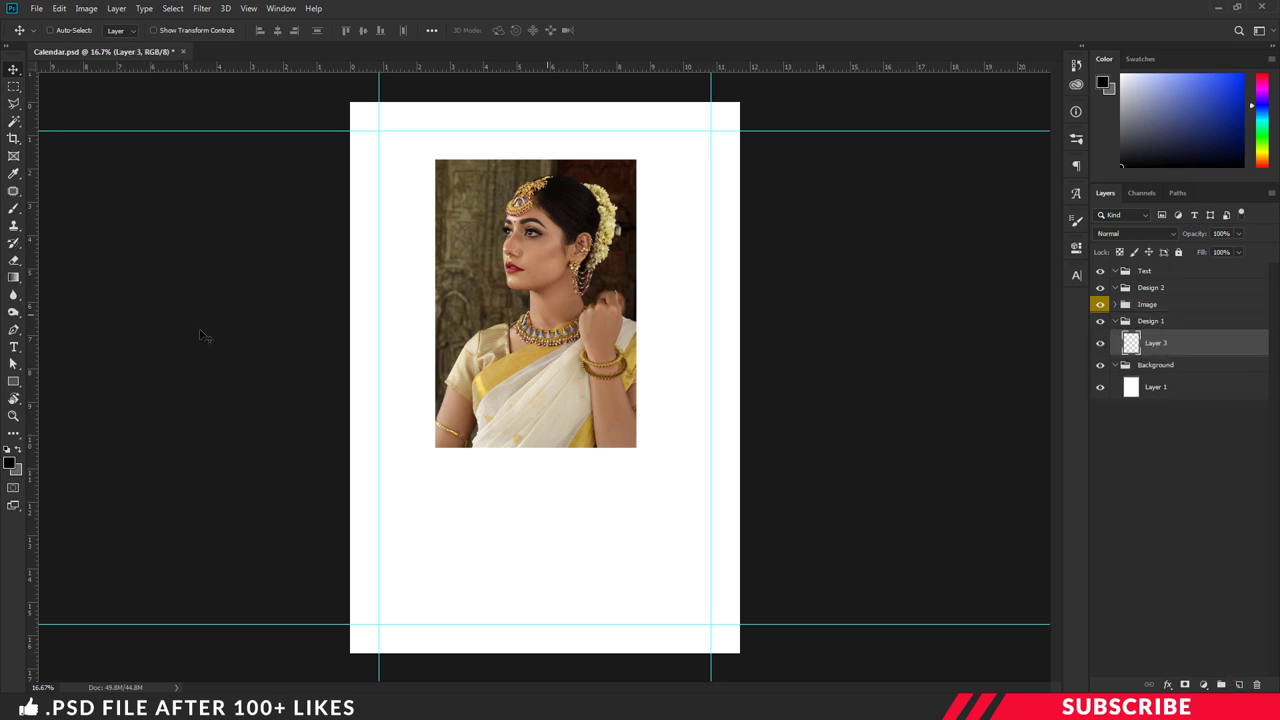
{"action": "left_click", "coordinate": [9, 464]}
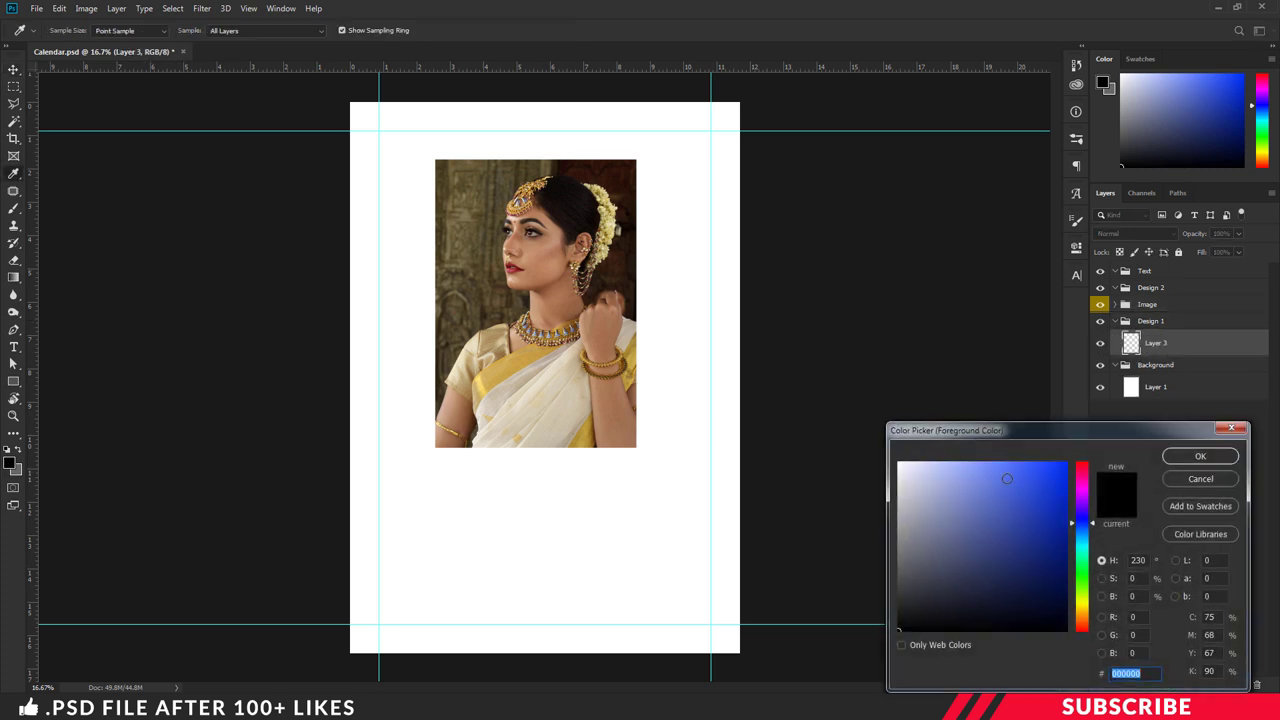
{"action": "left_click", "coordinate": [1200, 456]}
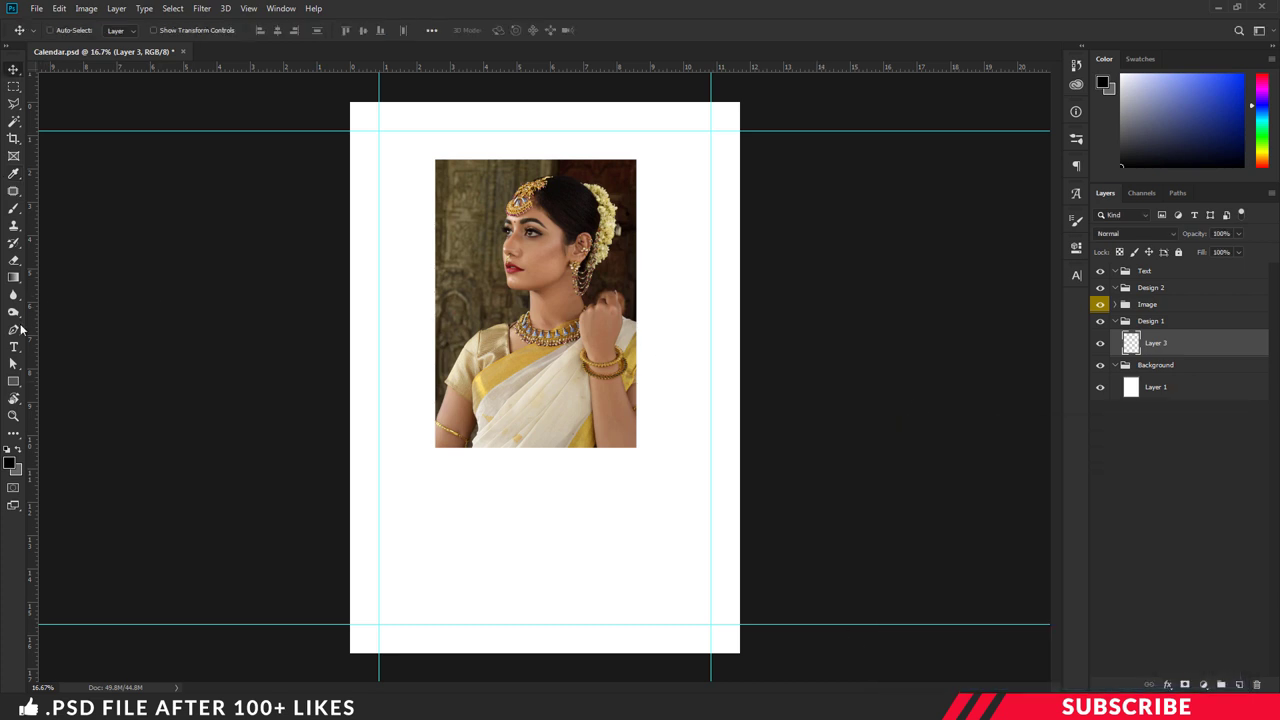
{"action": "left_click", "coordinate": [13, 382]}
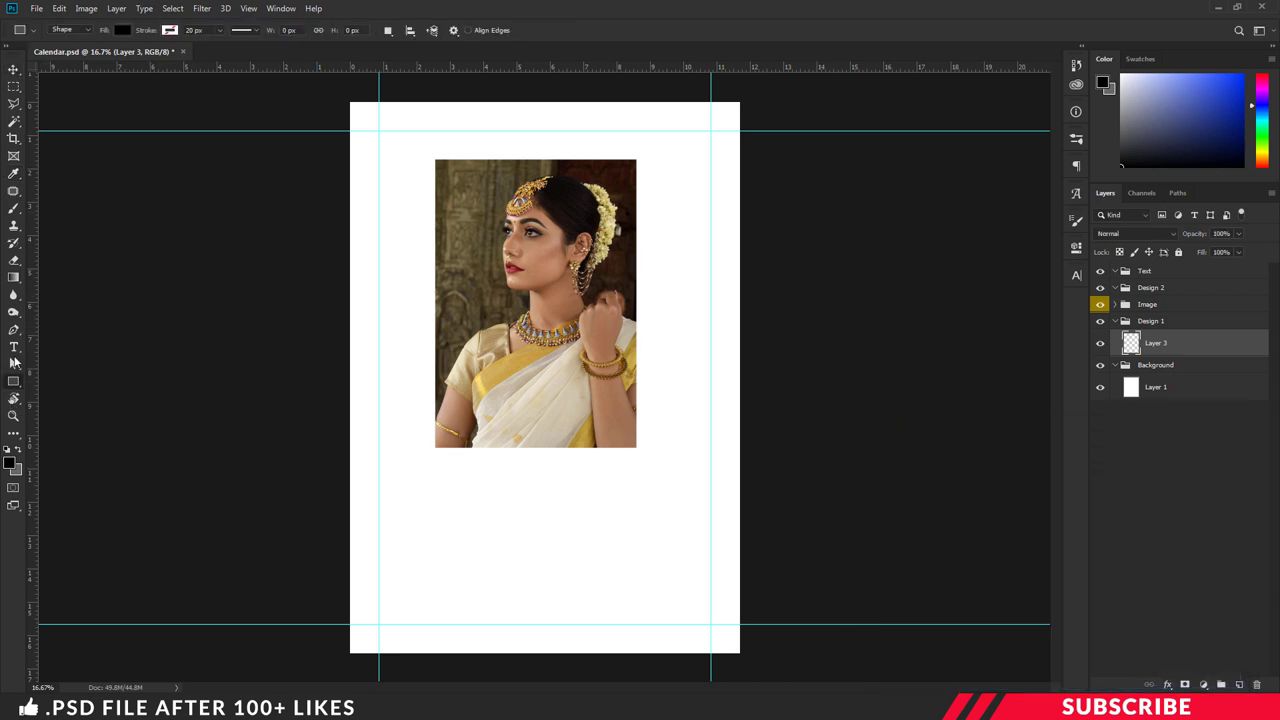
{"action": "right_click", "coordinate": [13, 382]}
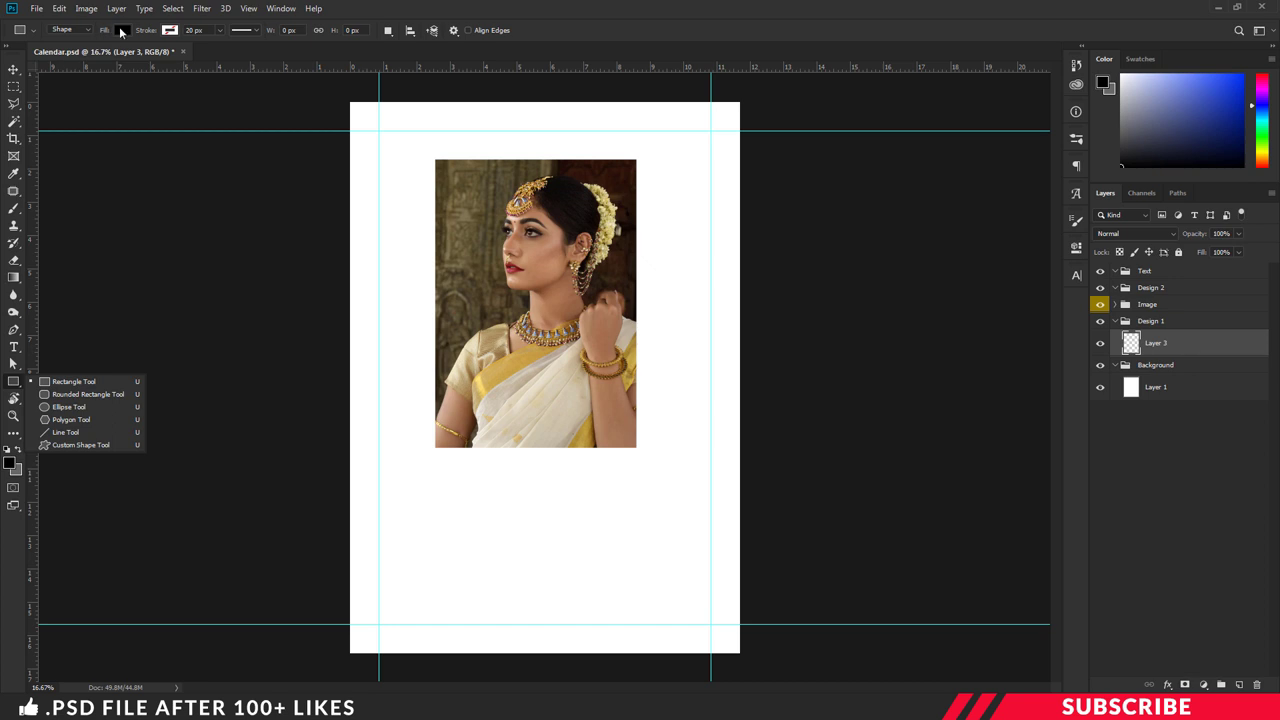
Set the shape fill to none and the stroke to 20 px black
{"action": "left_click", "coordinate": [121, 30]}
{"action": "left_click", "coordinate": [69, 57]}
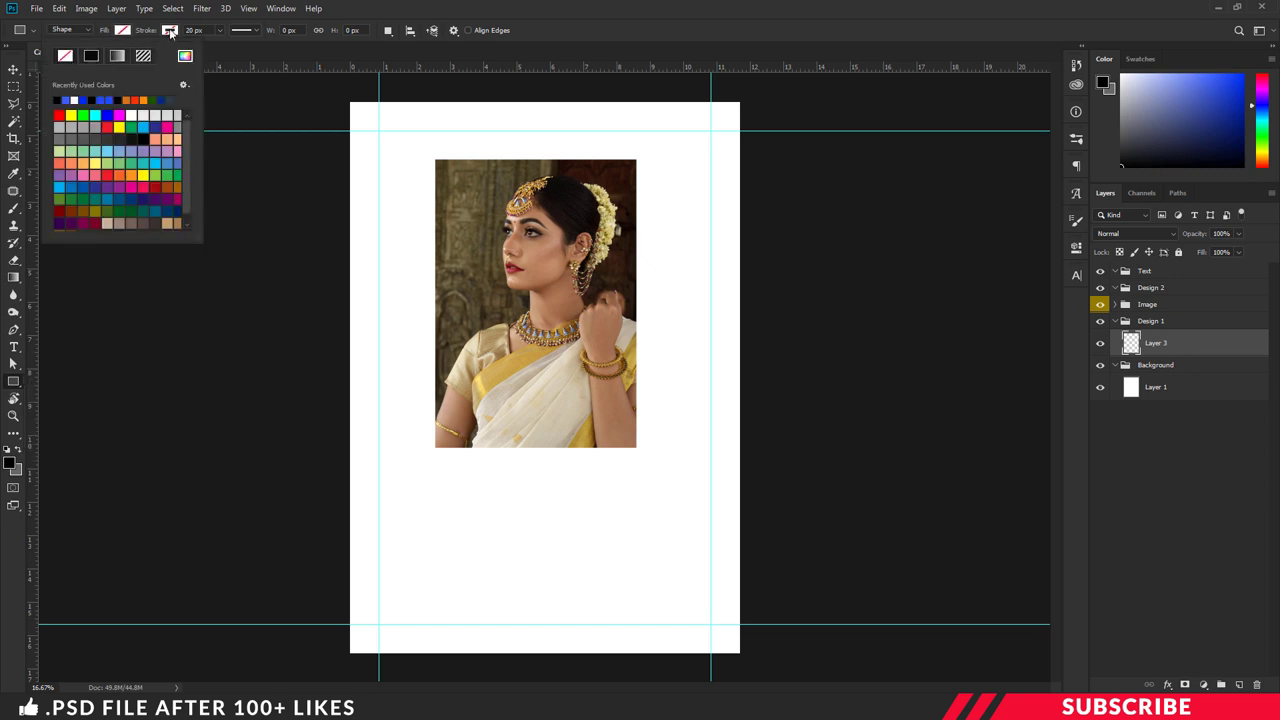
{"action": "left_click", "coordinate": [169, 31]}
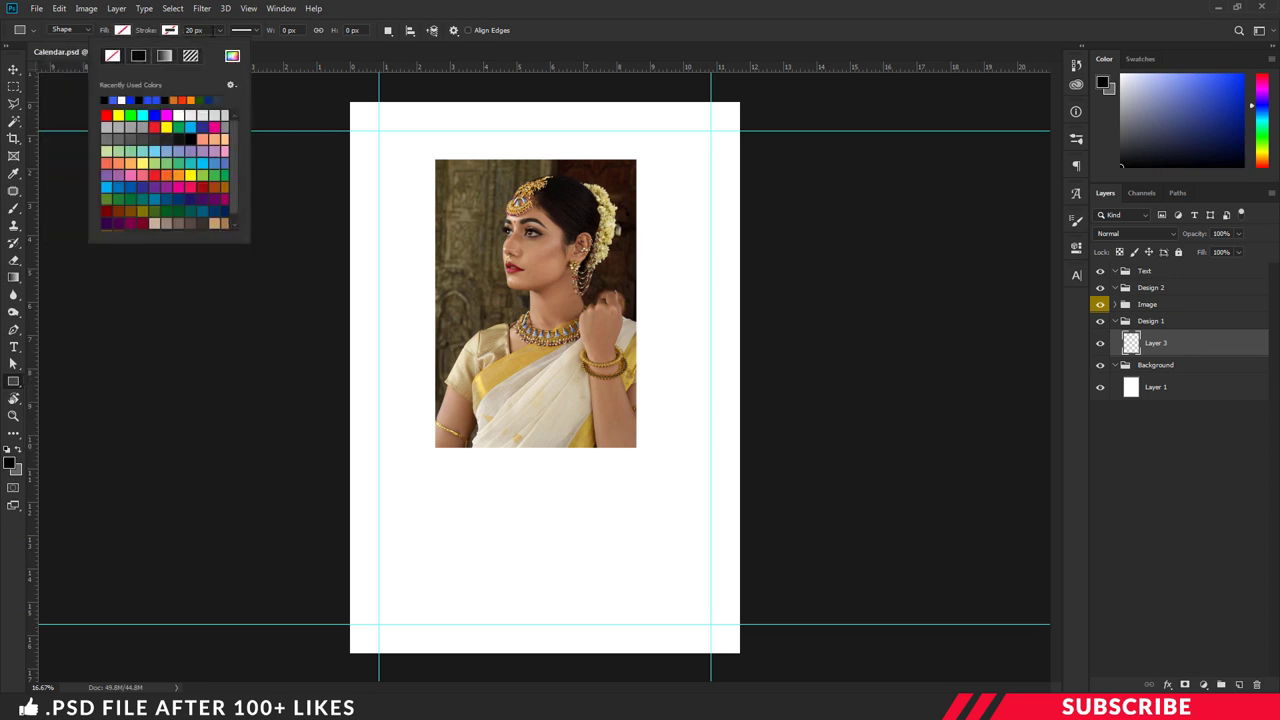
{"action": "left_click", "coordinate": [193, 30]}
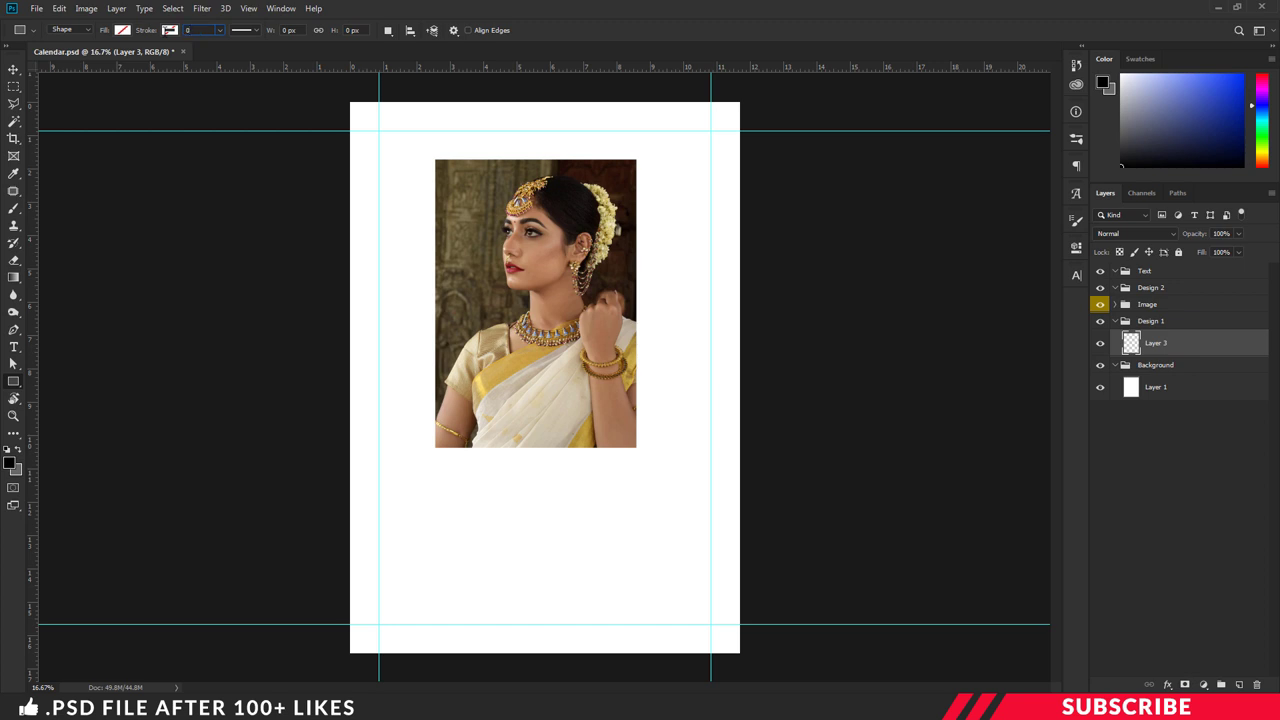
{"action": "type", "text": "20"}
{"action": "key", "text": "Return"}
{"action": "left_click", "coordinate": [169, 30]}
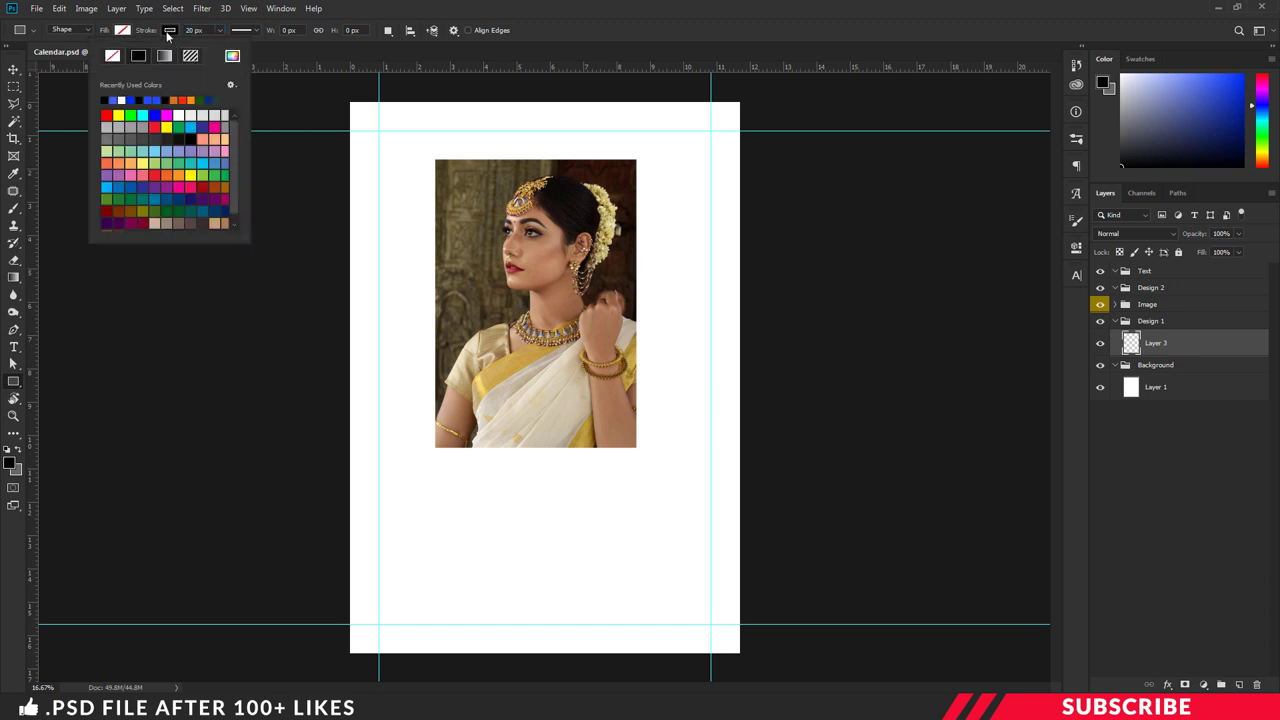
{"action": "left_click", "coordinate": [232, 56]}
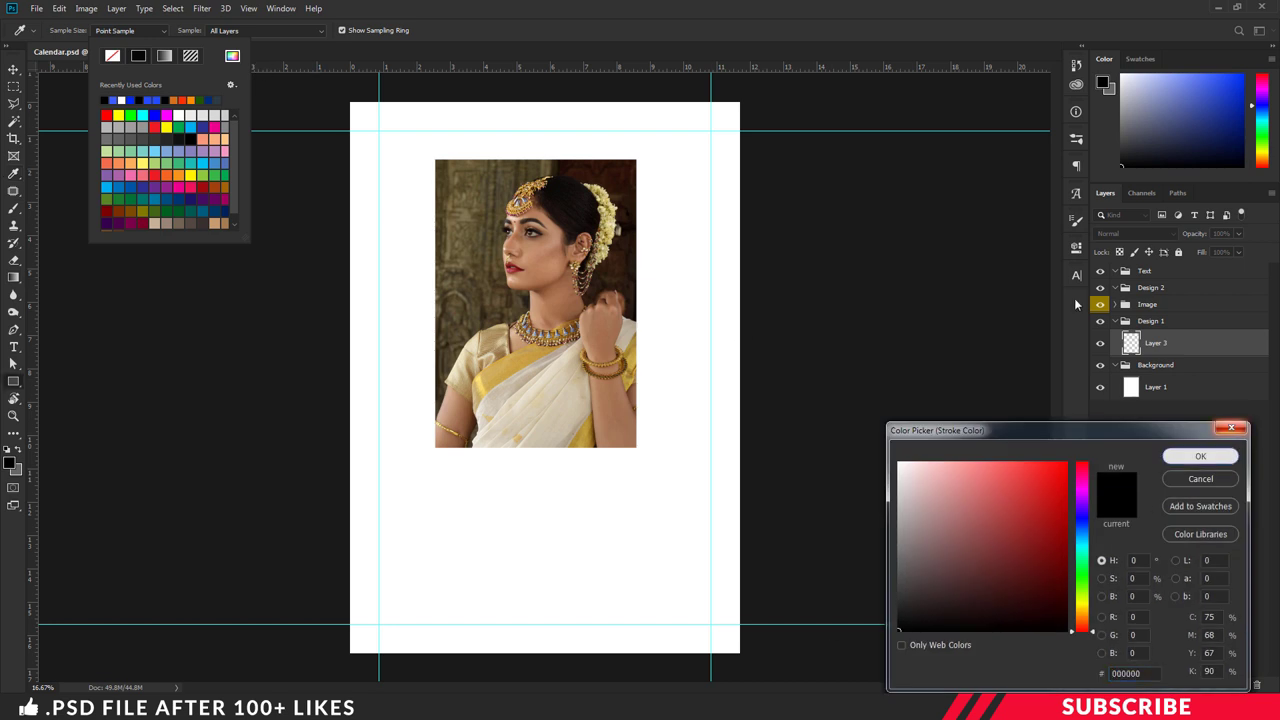
{"action": "key", "text": "Return"}
{"action": "key", "text": "Return"}
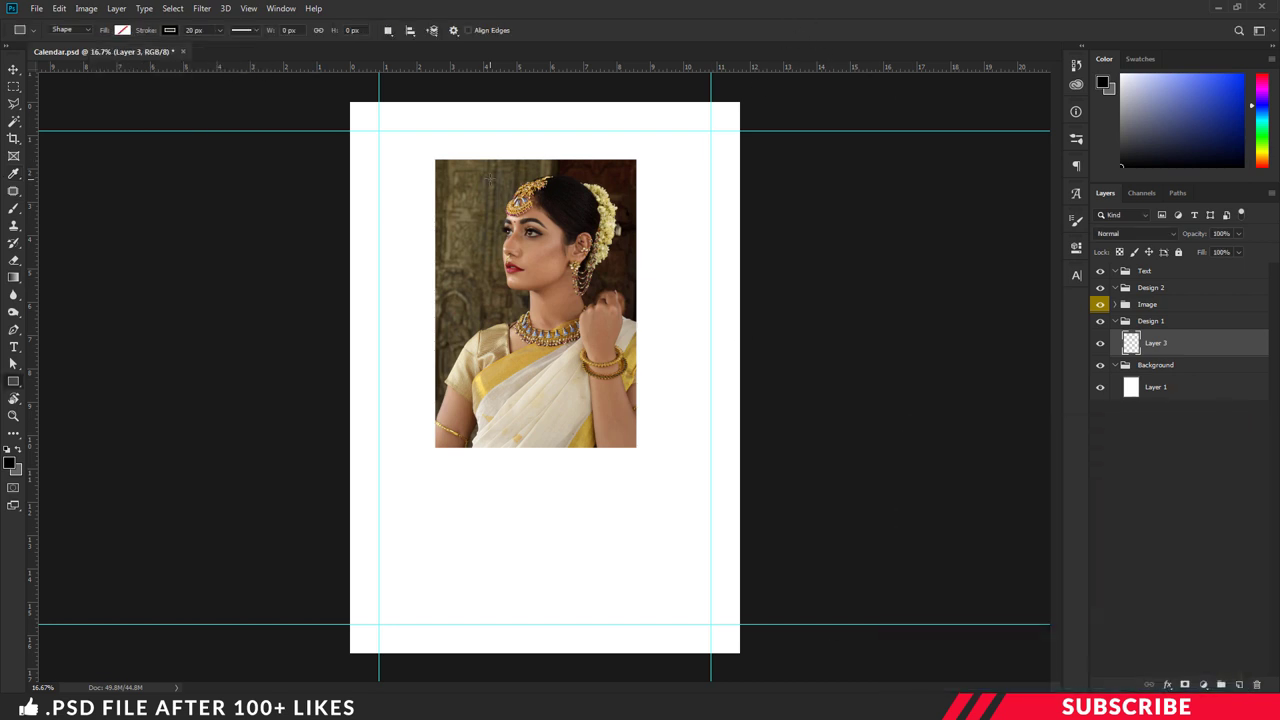
Draw a black outlined rectangle frame overlapping the photo and extending below it
{"action": "mouse_move", "coordinate": [472, 185]}
{"action": "left_mouse_down"}
{"action": "mouse_move", "coordinate": [686, 540]}
{"action": "mouse_move", "coordinate": [677, 492]}
{"action": "left_mouse_up"}
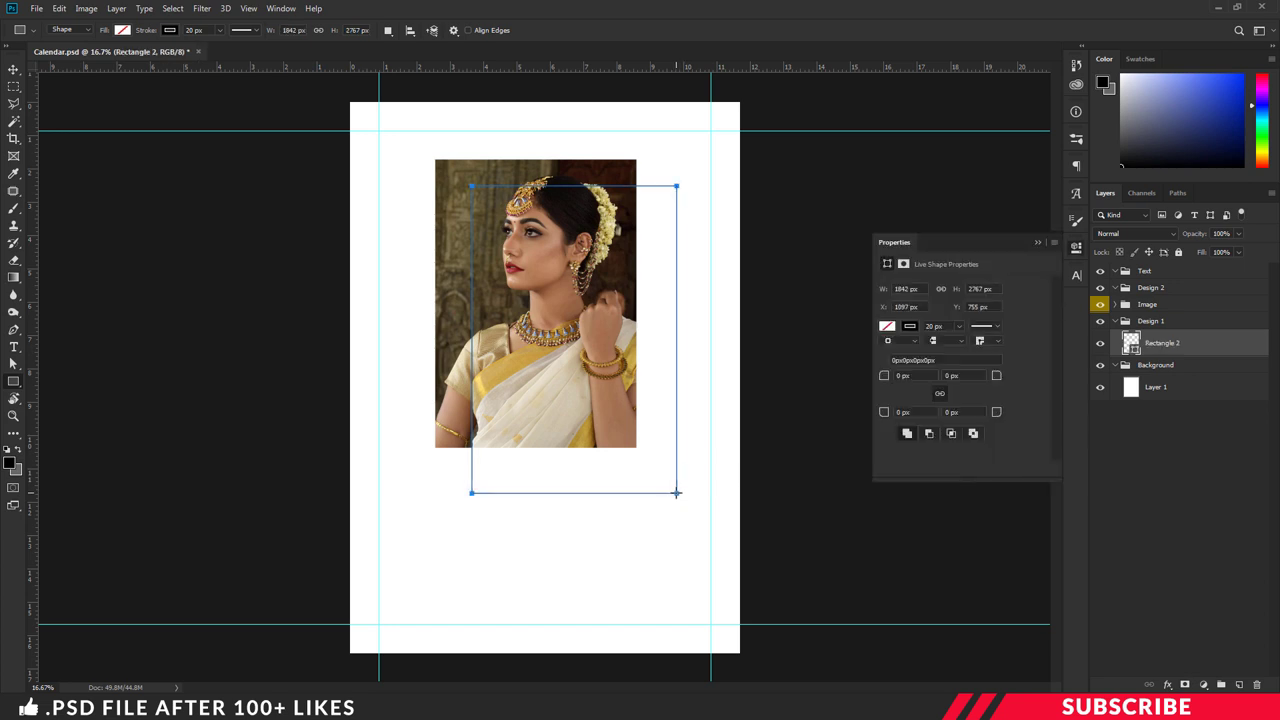
{"action": "key", "text": "Escape"}
{"action": "left_click", "coordinate": [1045, 242]}
{"action": "key", "text": "v"}
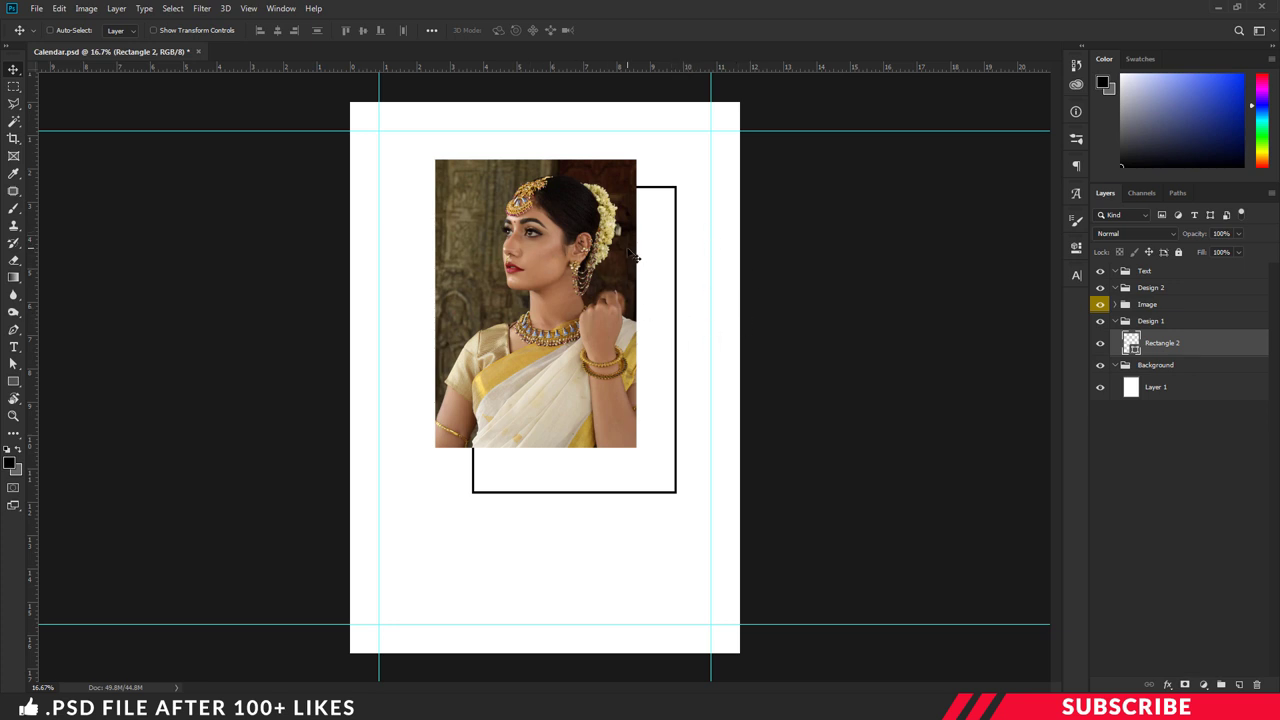
Select the Brush file in the project folder and close the folder window
{"action": "key", "text": "alt+Tab"}
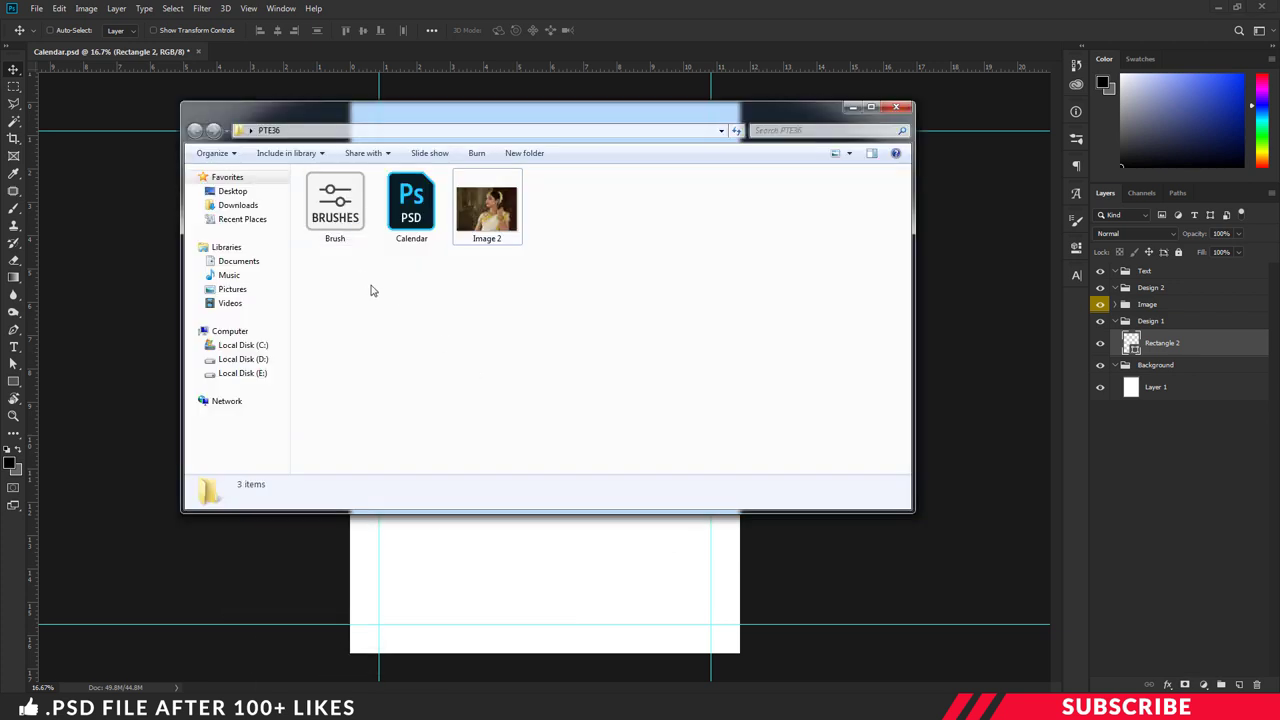
{"action": "left_click", "coordinate": [345, 228]}
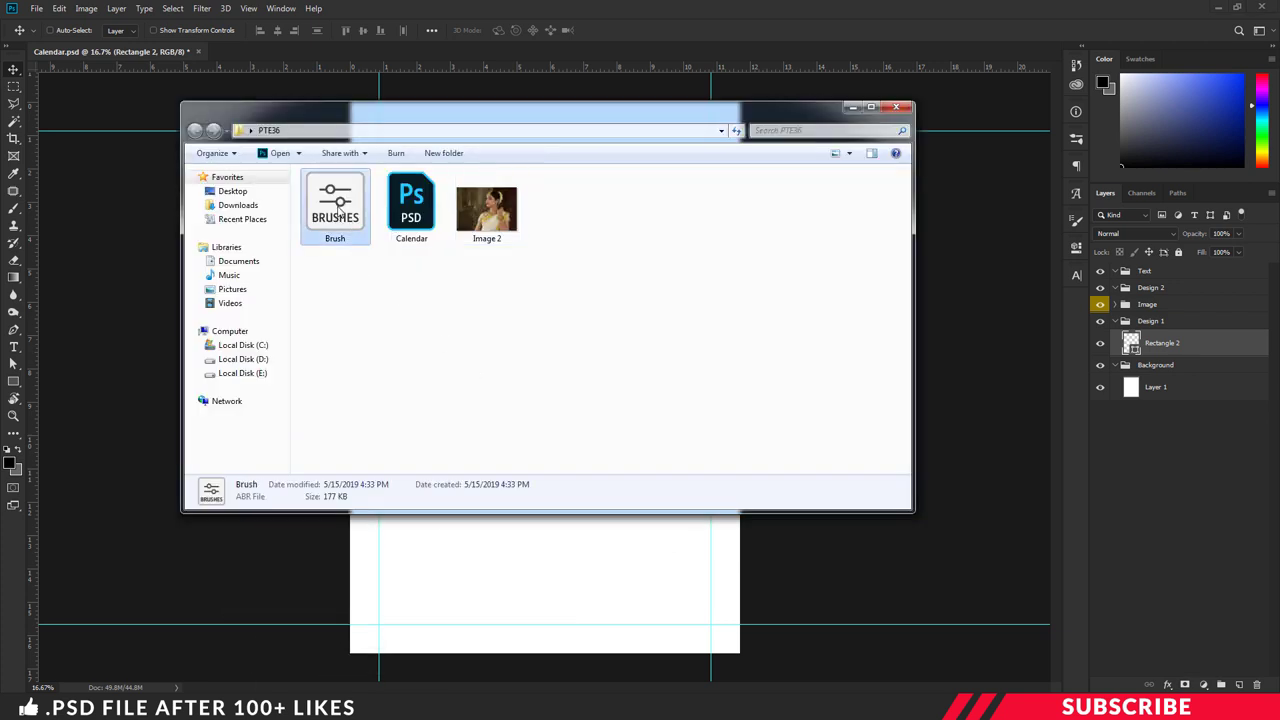
{"action": "left_click", "coordinate": [852, 106]}
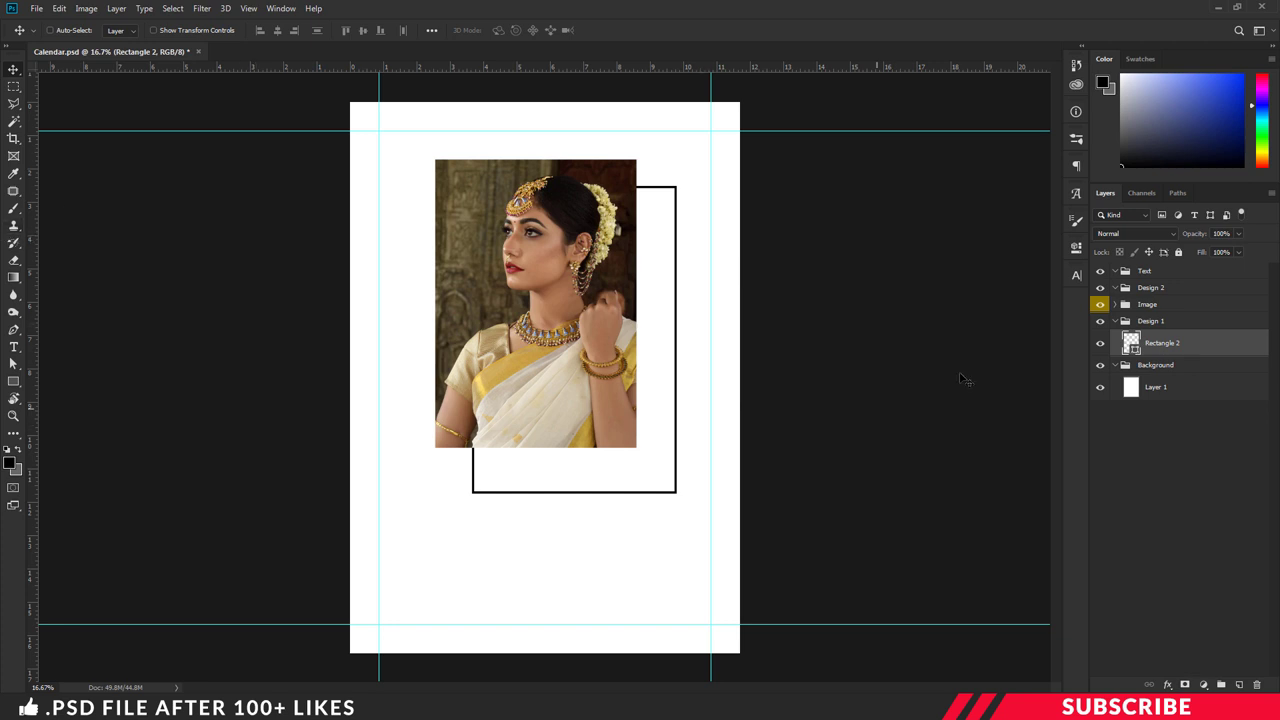
Choose brush 14 from the Brush preset set
{"action": "left_click", "coordinate": [14, 208]}
{"action": "left_click", "coordinate": [8, 211]}
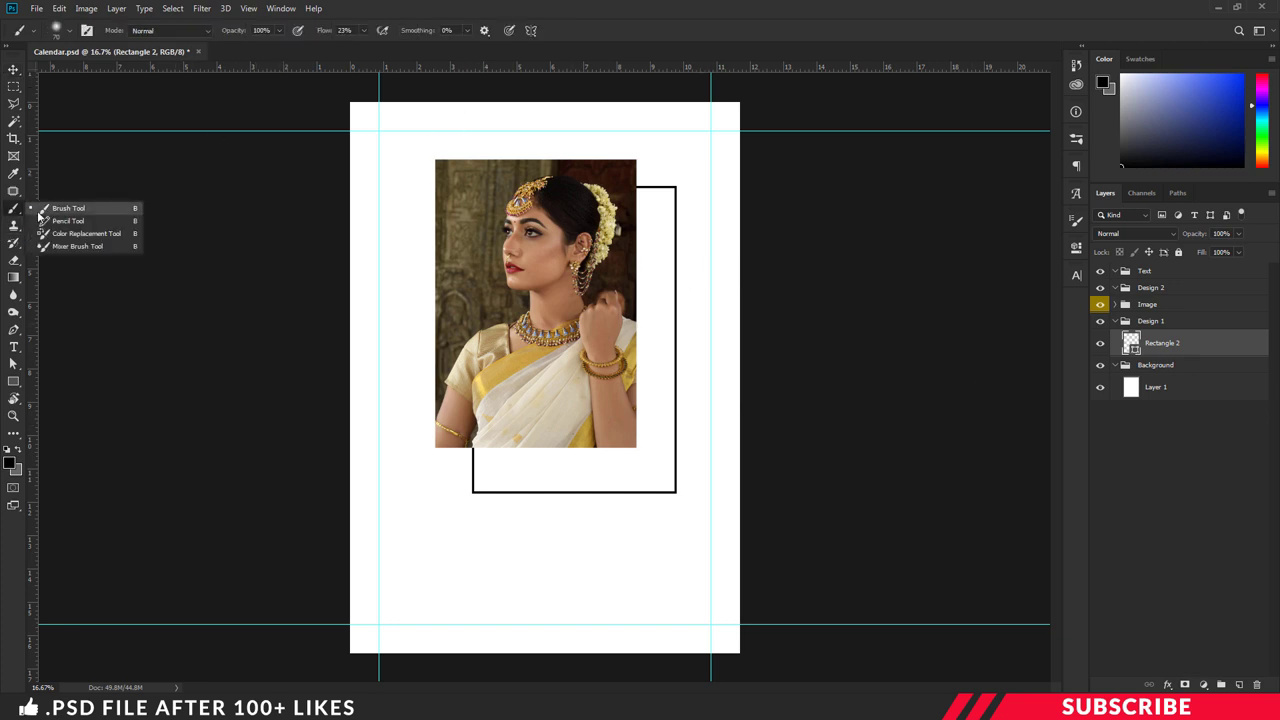
{"action": "left_click", "coordinate": [71, 33]}
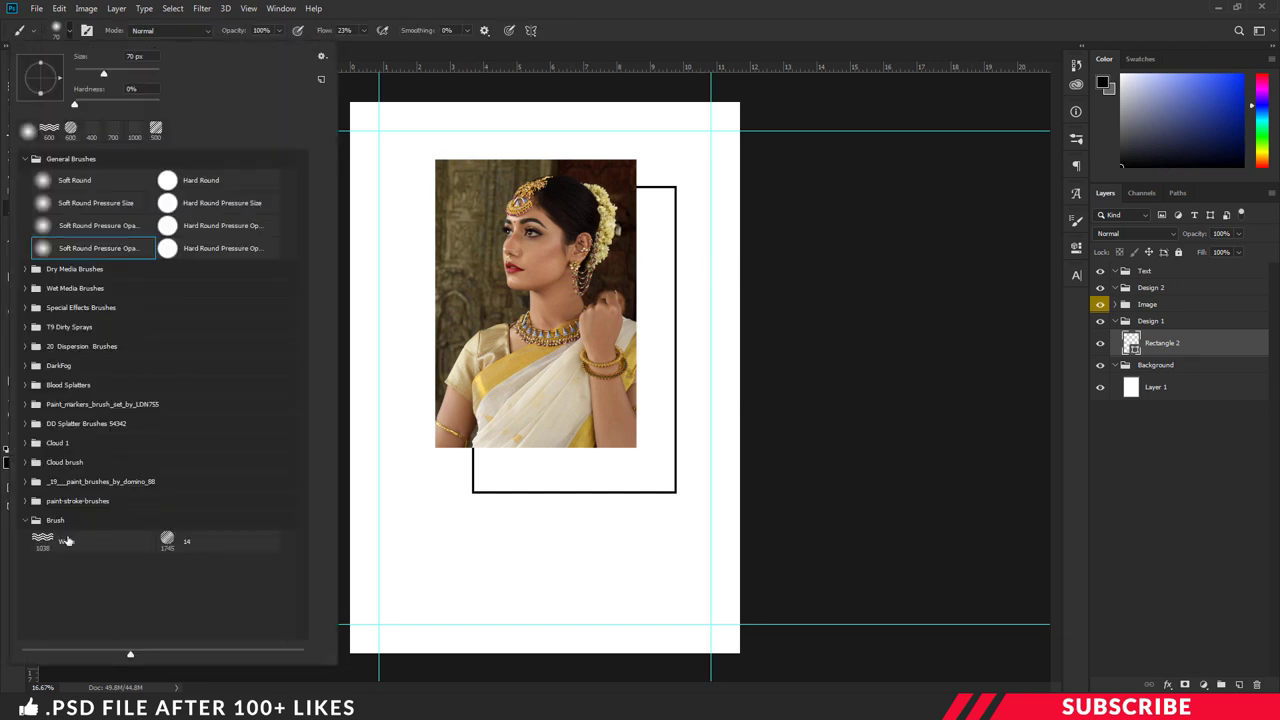
{"action": "left_click", "coordinate": [197, 547]}
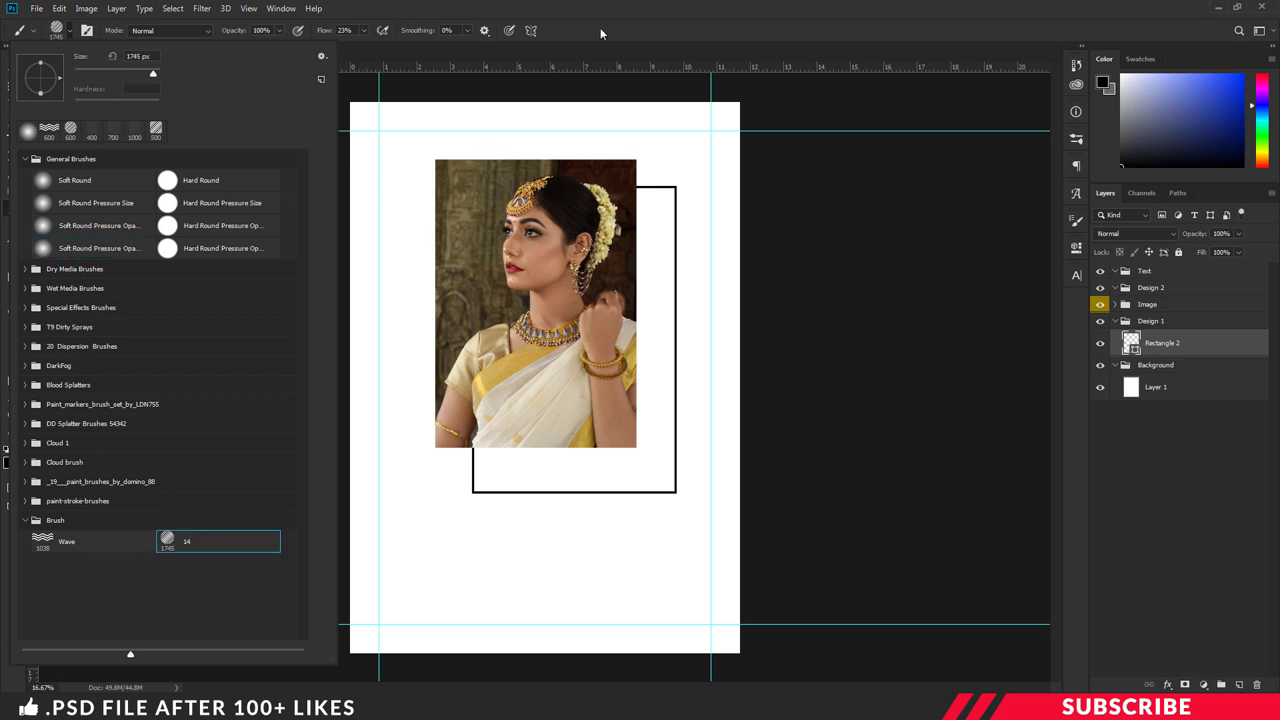
{"action": "left_click", "coordinate": [345, 222]}
Set the foreground to bright blue and add a new layer above Rectangle 2
{"action": "left_click", "coordinate": [10, 462]}
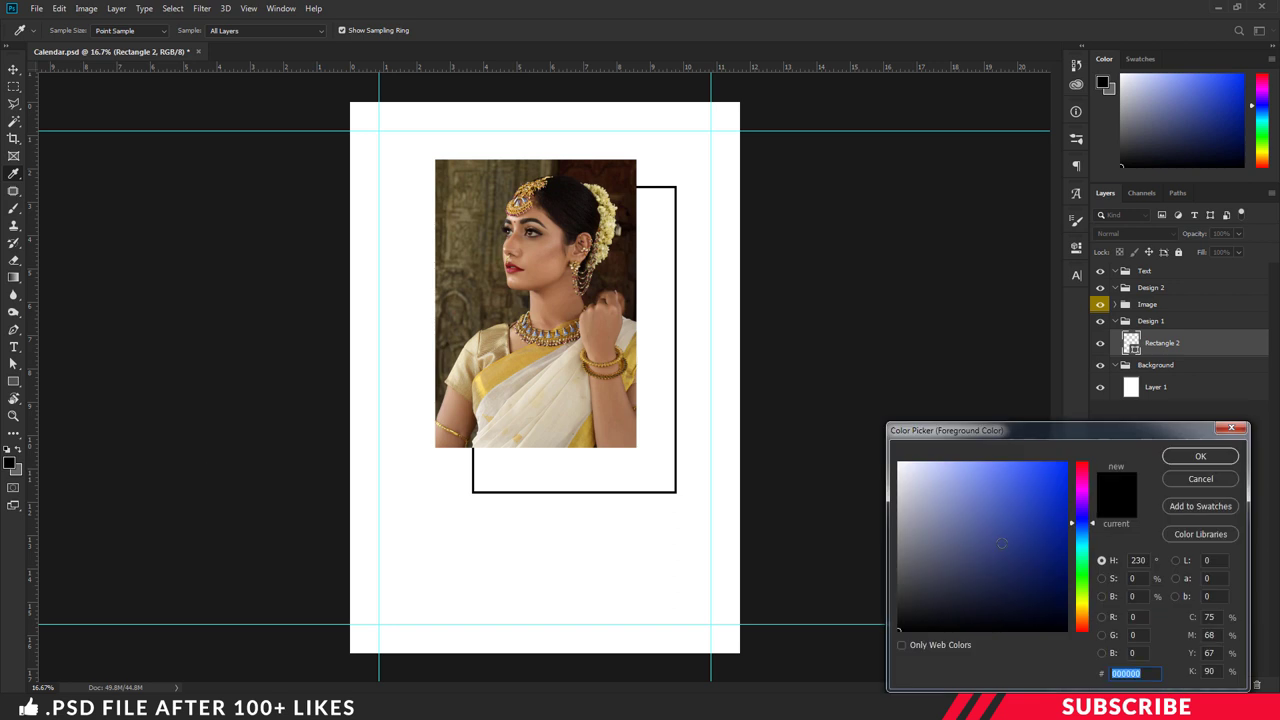
{"action": "type", "text": "669cff"}
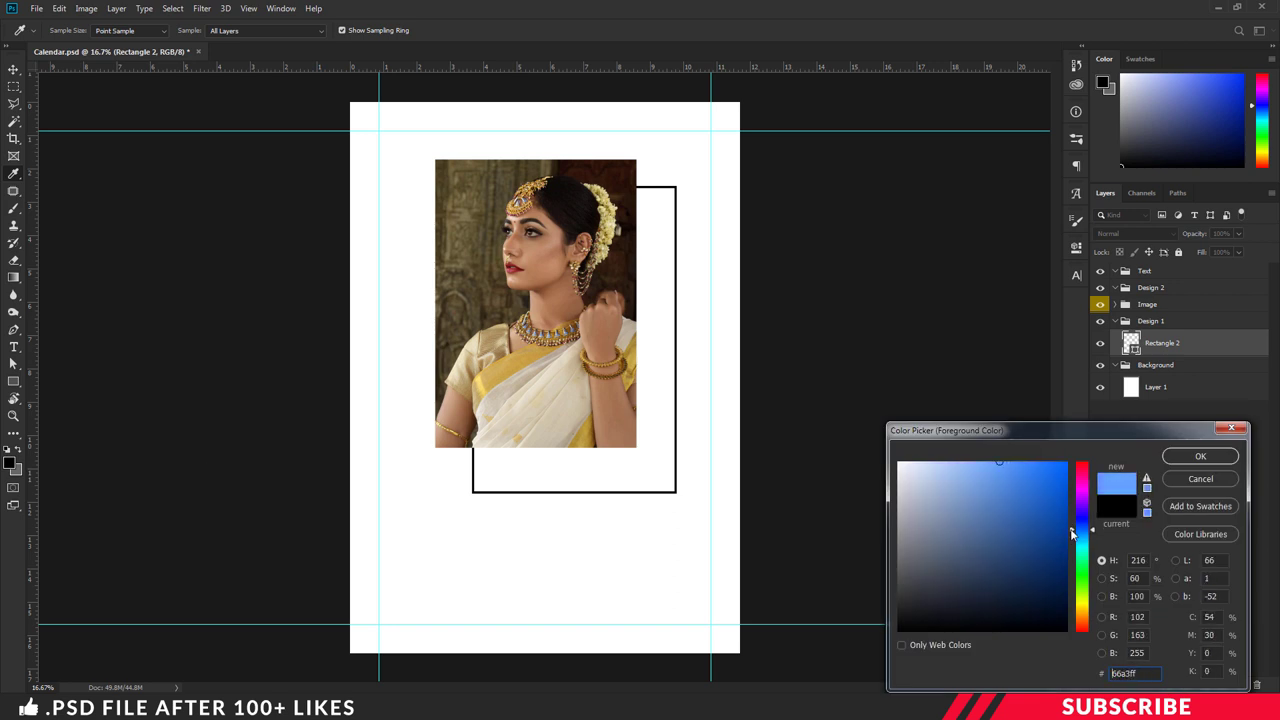
{"action": "left_click", "coordinate": [1034, 465]}
{"action": "left_click", "coordinate": [1205, 456]}
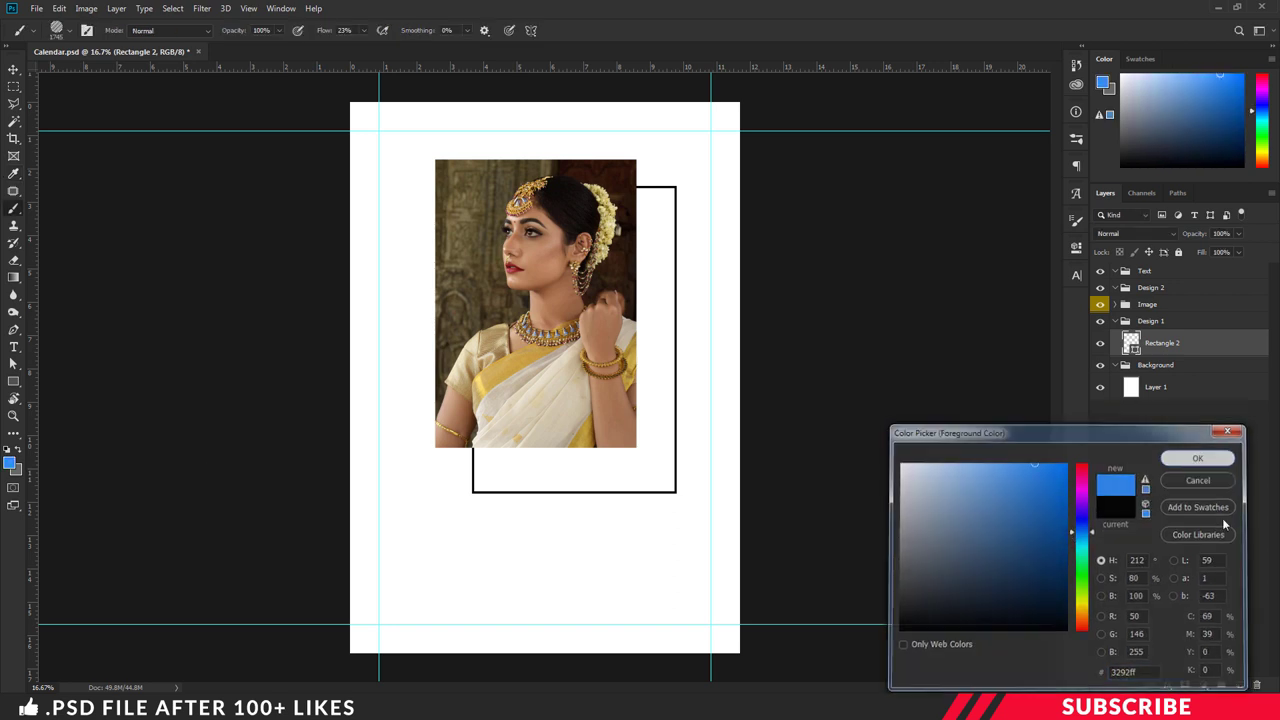
{"action": "left_click", "coordinate": [1239, 685]}
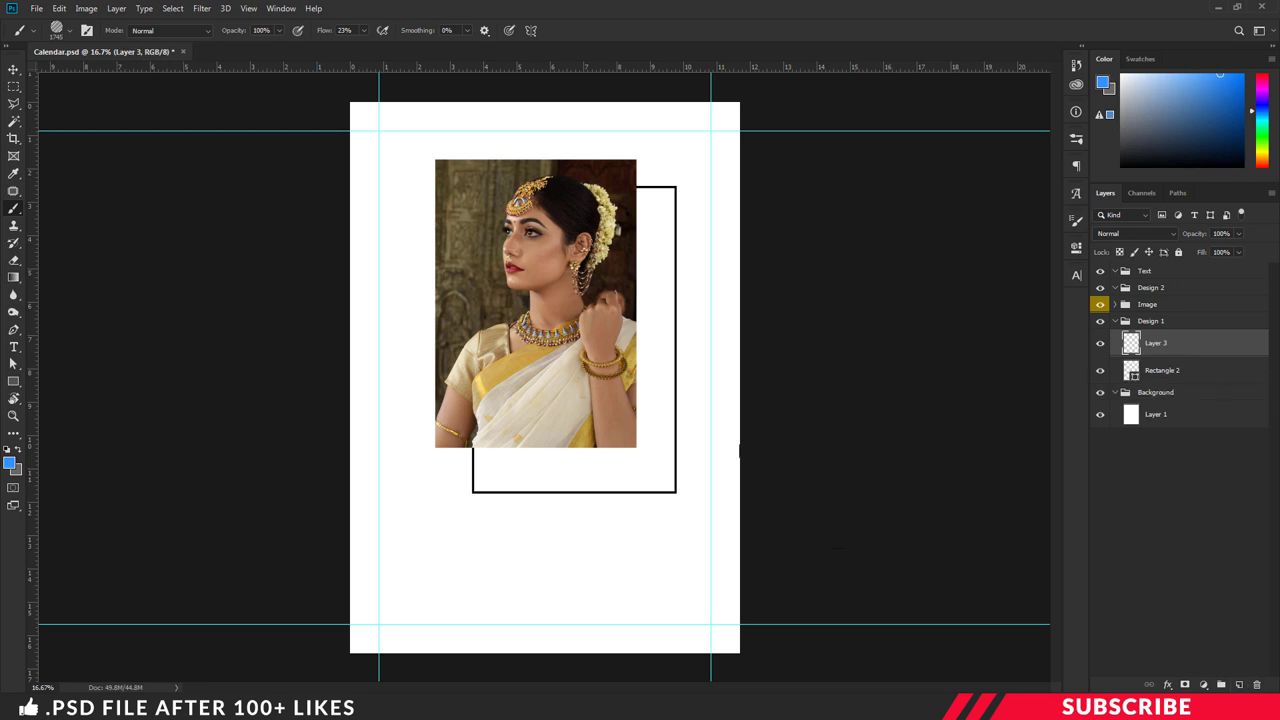
Stamp a 700 px hatched circle at 100% flow on the photo's lower-right corner
{"action": "left_click", "coordinate": [597, 462]}
{"action": "key", "text": "bracketleft"}
{"action": "key", "text": "bracketleft"}
{"action": "key", "text": "bracketleft"}
{"action": "key", "text": "bracketleft"}
{"action": "key", "text": "bracketleft"}
{"action": "key", "text": "bracketleft"}
{"action": "key", "text": "bracketleft"}
{"action": "key", "text": "bracketleft"}
{"action": "key", "text": "bracketleft"}
{"action": "key", "text": "bracketleft"}
{"action": "key", "text": "bracketleft"}
{"action": "key", "text": "bracketleft"}
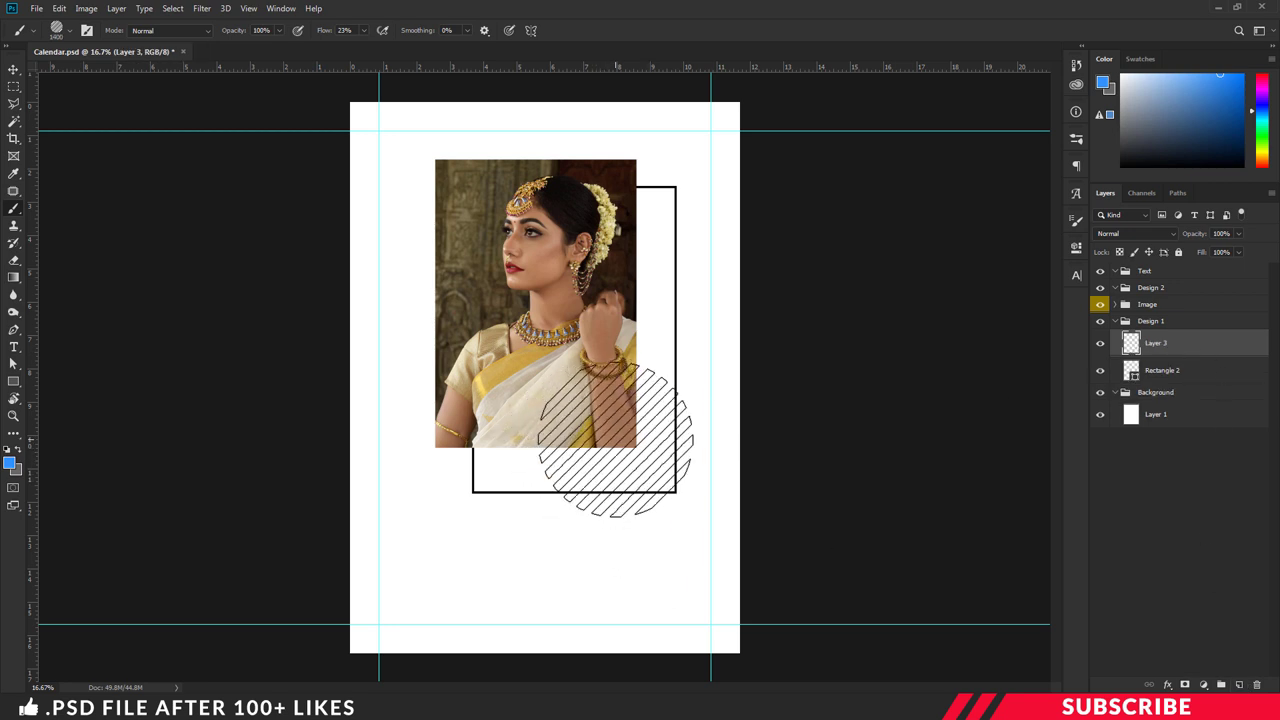
{"action": "key", "text": "bracketright"}
{"action": "key", "text": "bracketright"}
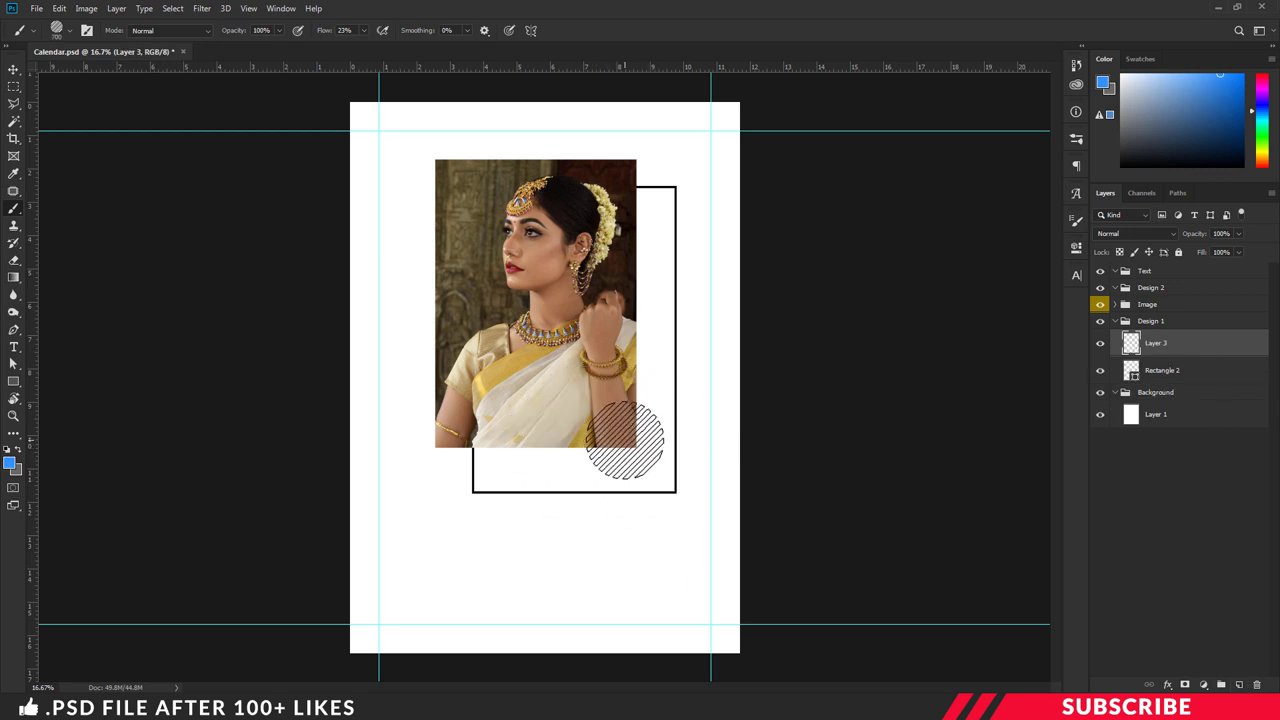
{"action": "left_click", "coordinate": [625, 441]}
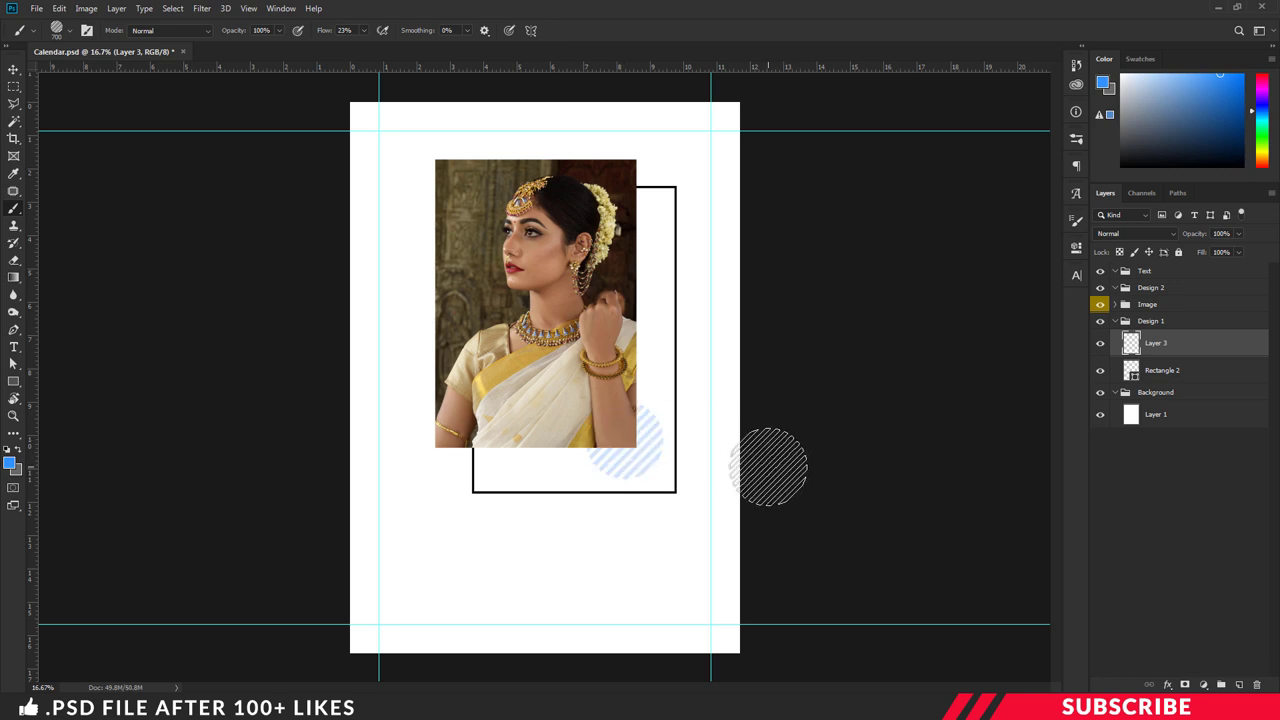
{"action": "key", "text": "ctrl+z"}
{"action": "left_click", "coordinate": [363, 30]}
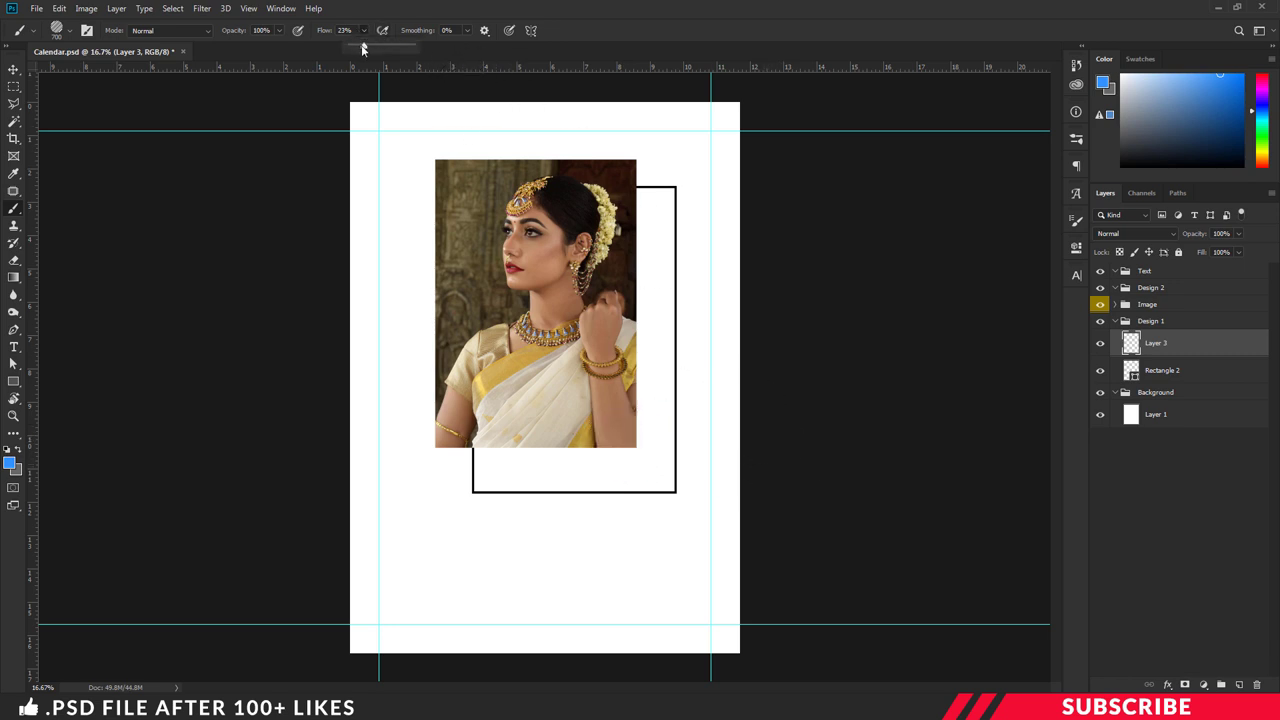
{"action": "left_click_drag", "start_coordinate": [363, 48], "coordinate": [472, 60]}
{"action": "left_click", "coordinate": [628, 38]}
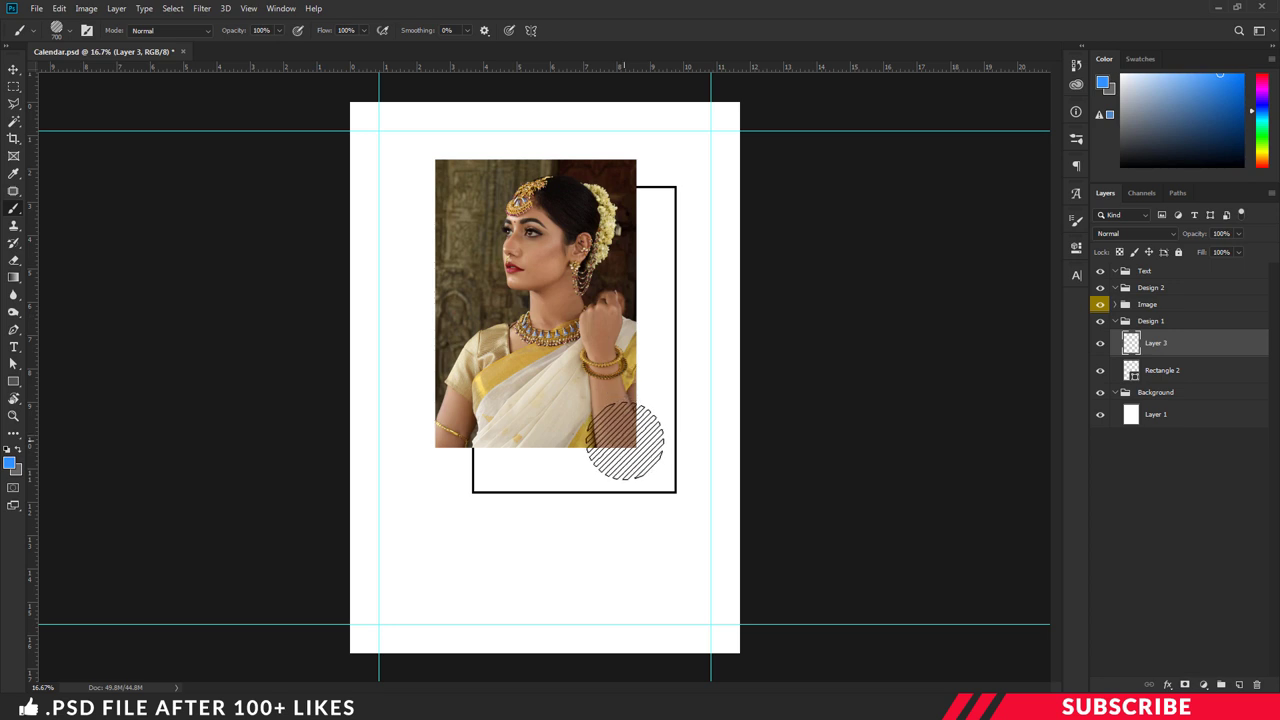
{"action": "left_click", "coordinate": [626, 442]}
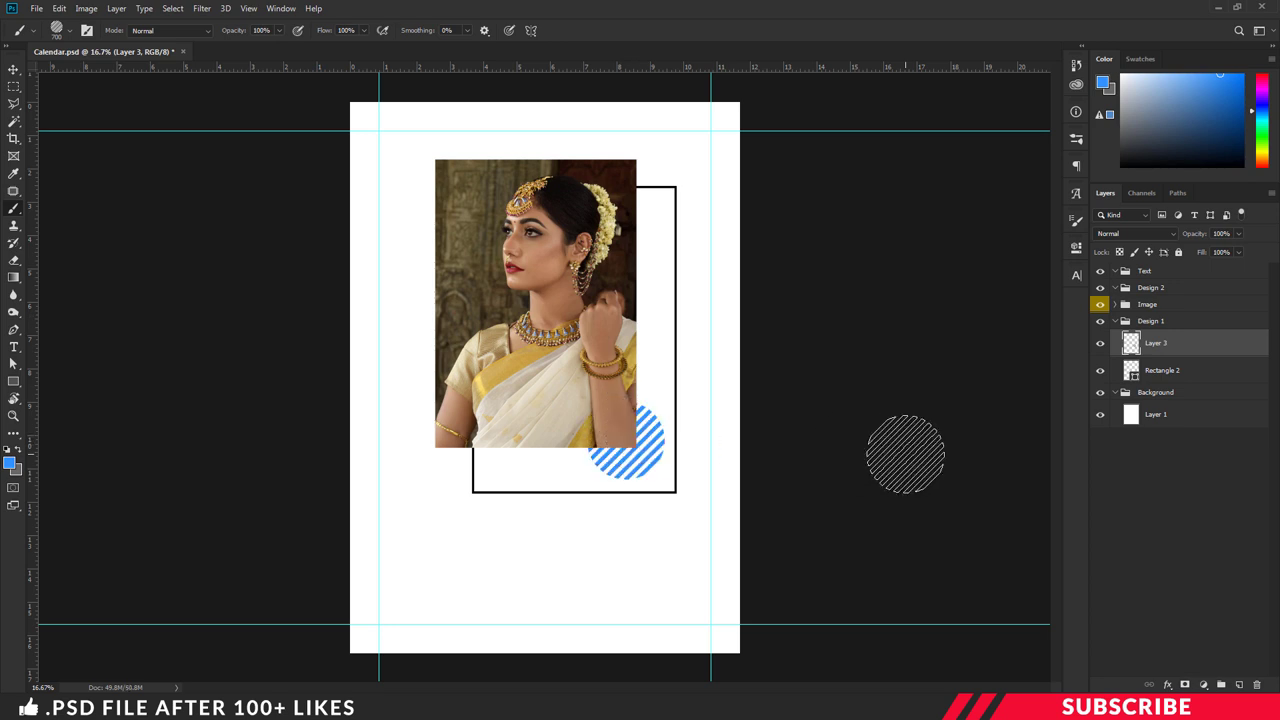
{"action": "left_click", "coordinate": [13, 68]}
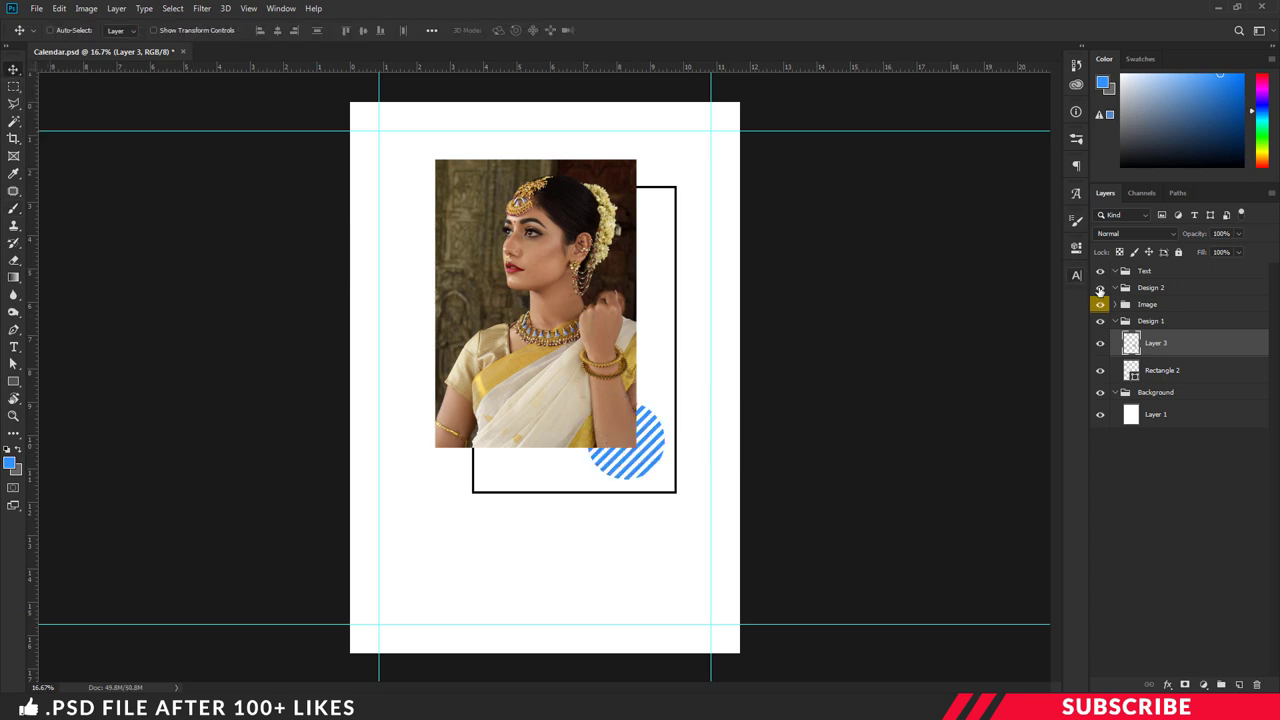
Add a new layer in the Design 2 group and set the foreground colour to #000000
{"action": "left_click", "coordinate": [1146, 289]}
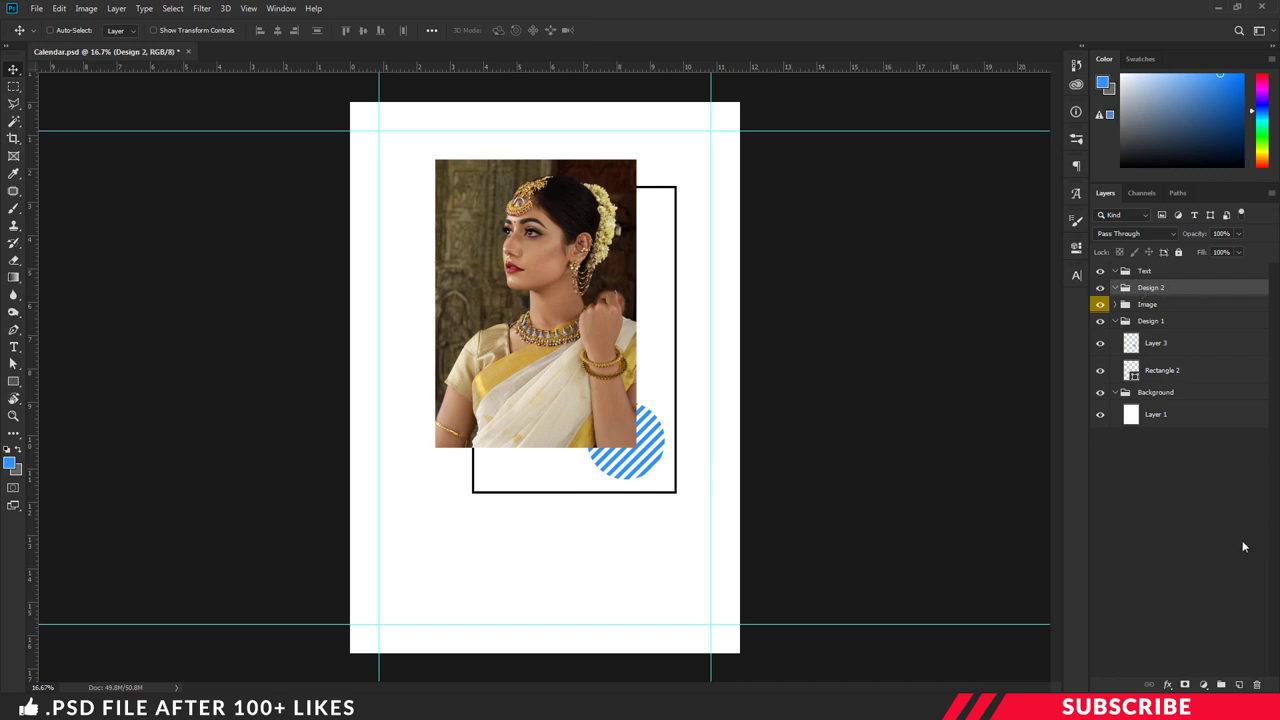
{"action": "left_click", "coordinate": [1238, 685]}
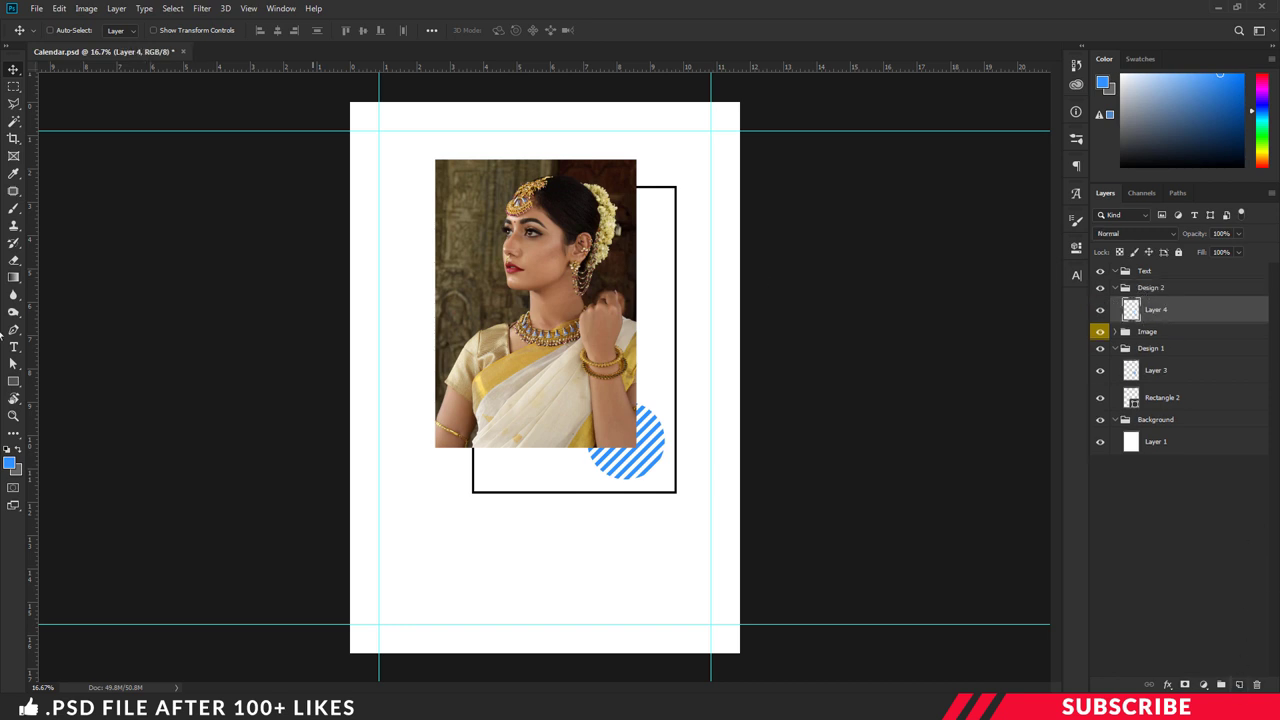
{"action": "left_click", "coordinate": [10, 463]}
{"action": "type", "text": "000000"}
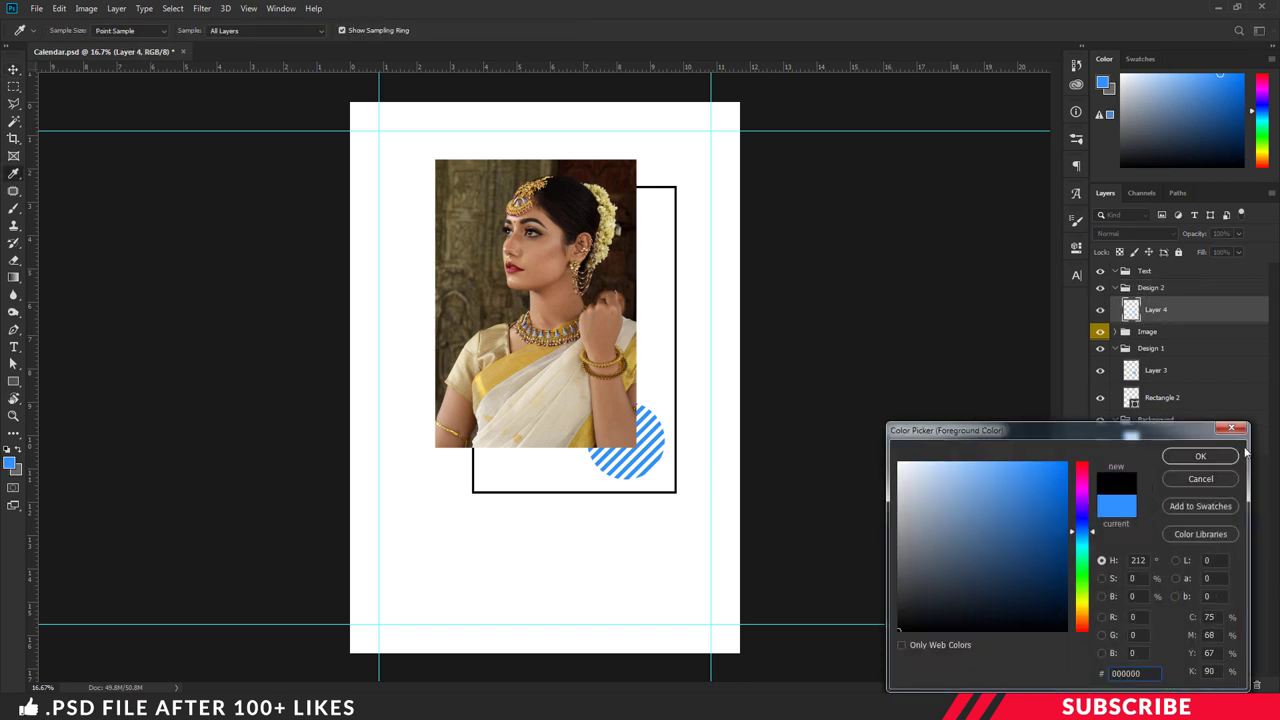
{"action": "left_click", "coordinate": [1203, 457]}
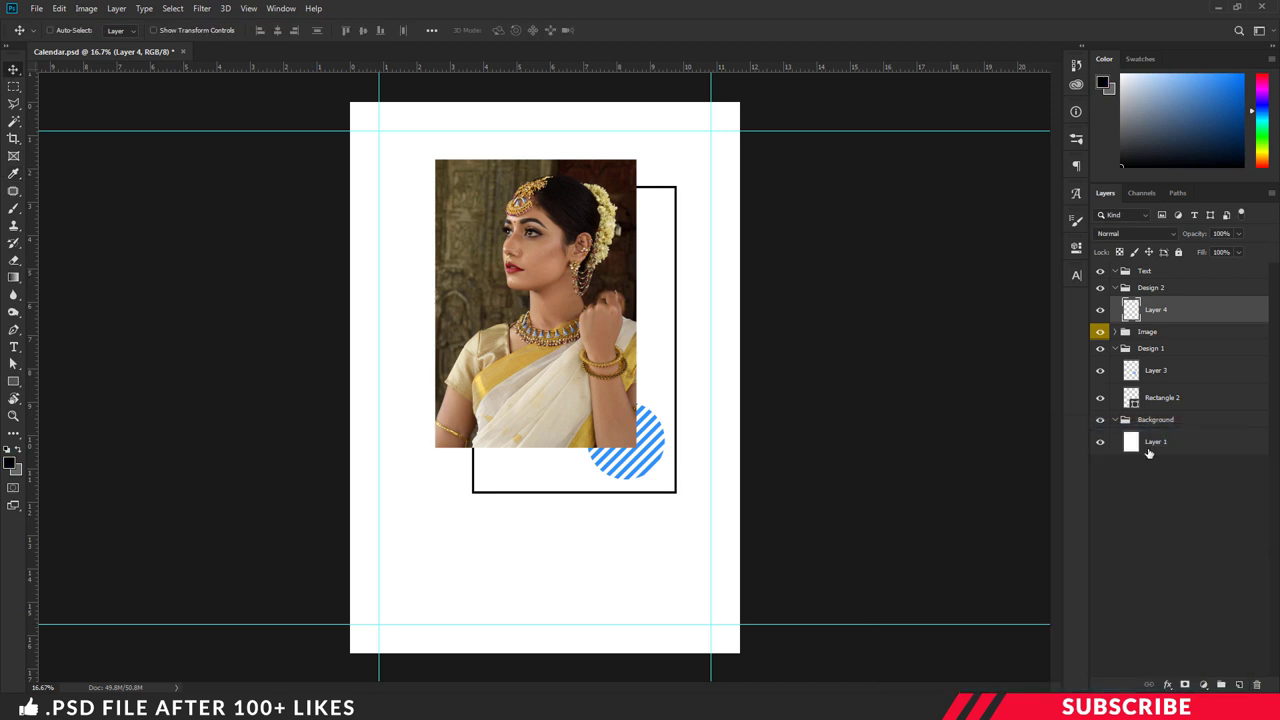
Stamp black wavy lines at the page's top-left with the Wave brush at 600 px
{"action": "right_click", "coordinate": [13, 210]}
{"action": "left_click", "coordinate": [62, 207]}
{"action": "left_click", "coordinate": [66, 31]}
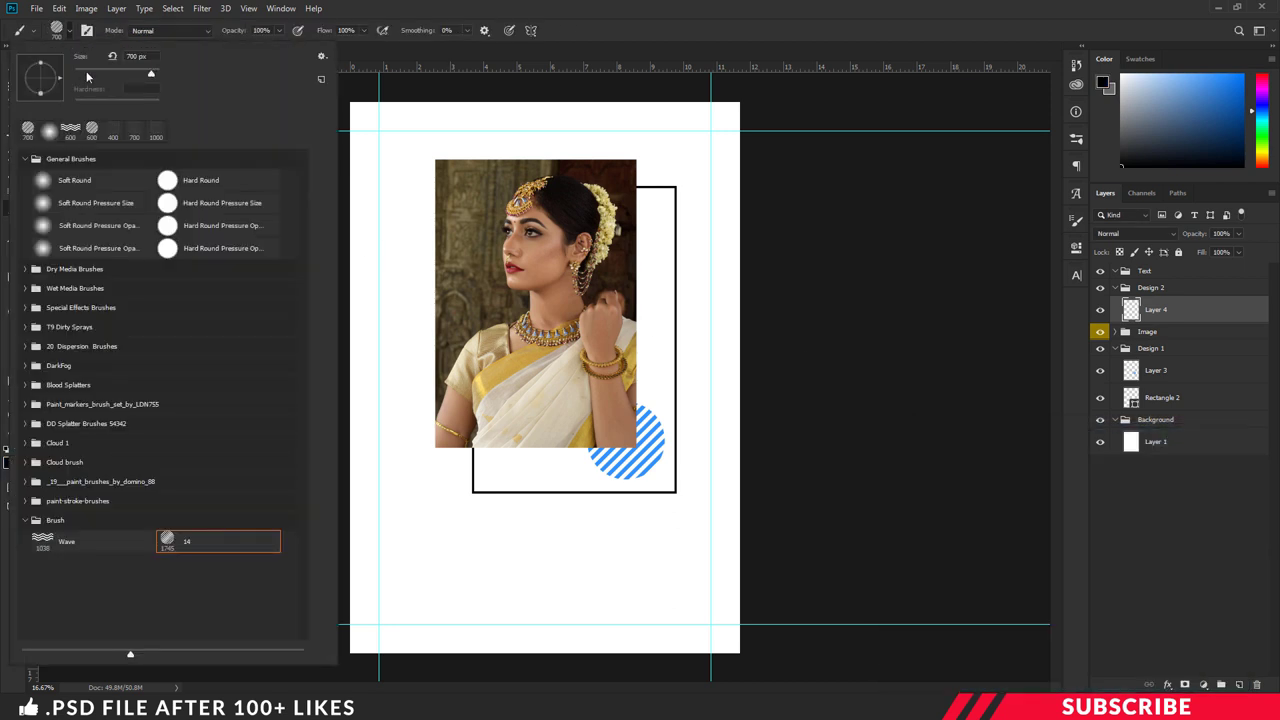
{"action": "left_click", "coordinate": [86, 547]}
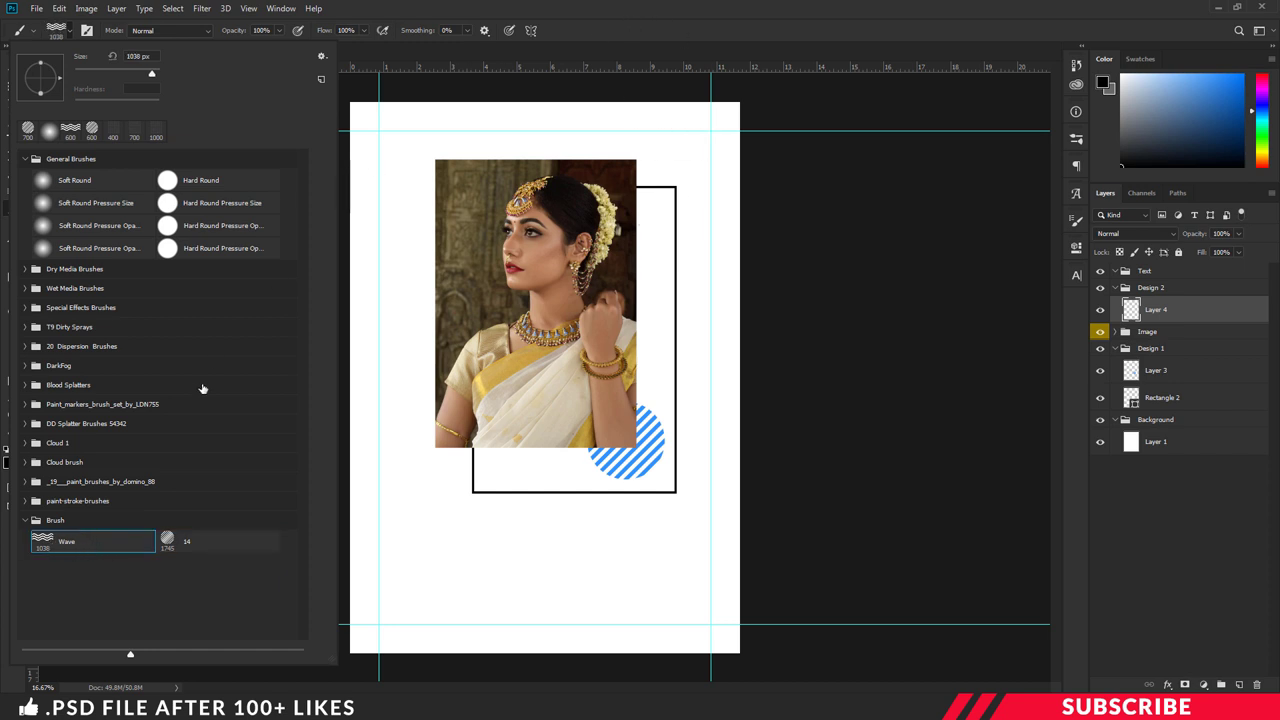
{"action": "left_click", "coordinate": [632, 30]}
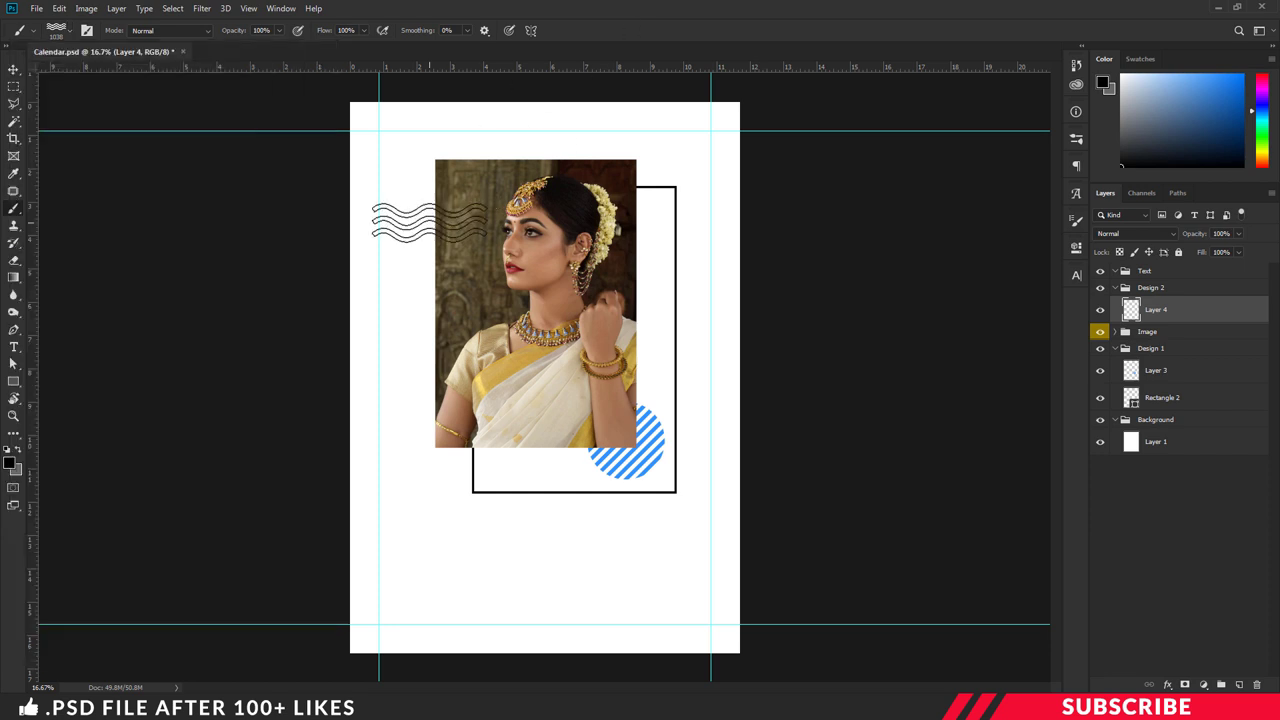
{"action": "key", "text": "bracketleft"}
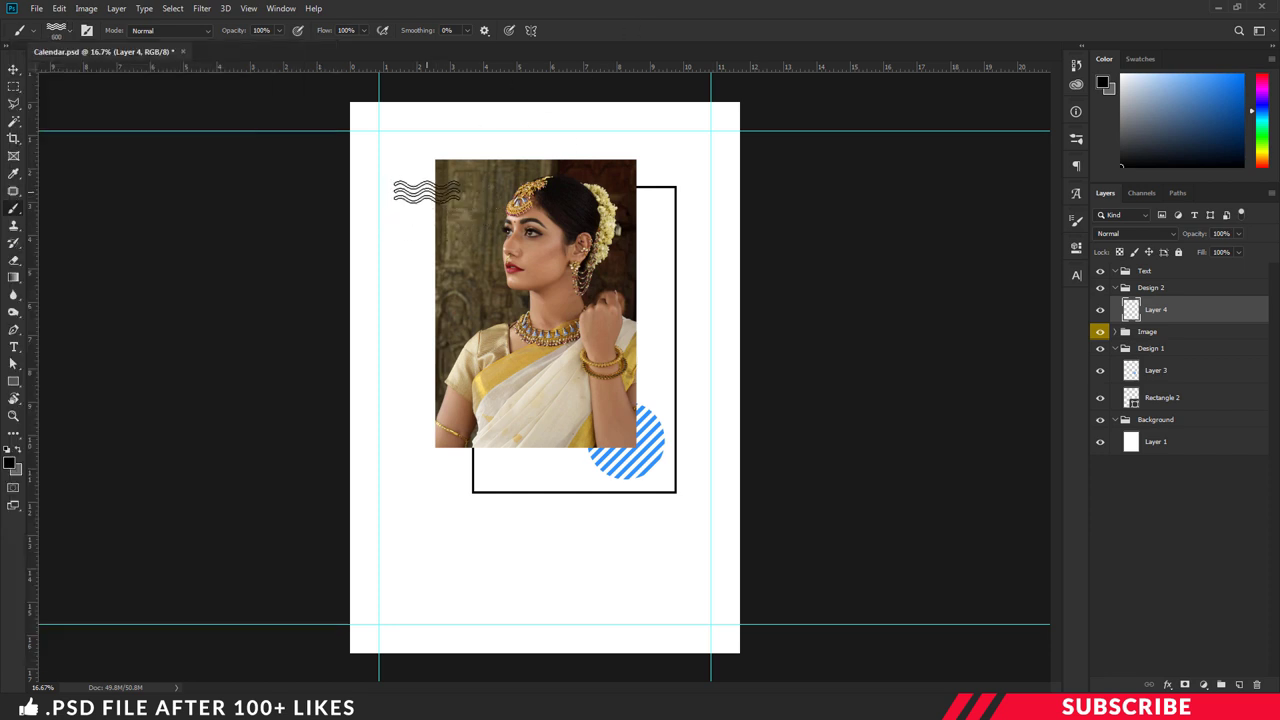
{"action": "left_click", "coordinate": [426, 193]}
{"action": "left_click", "coordinate": [13, 70]}
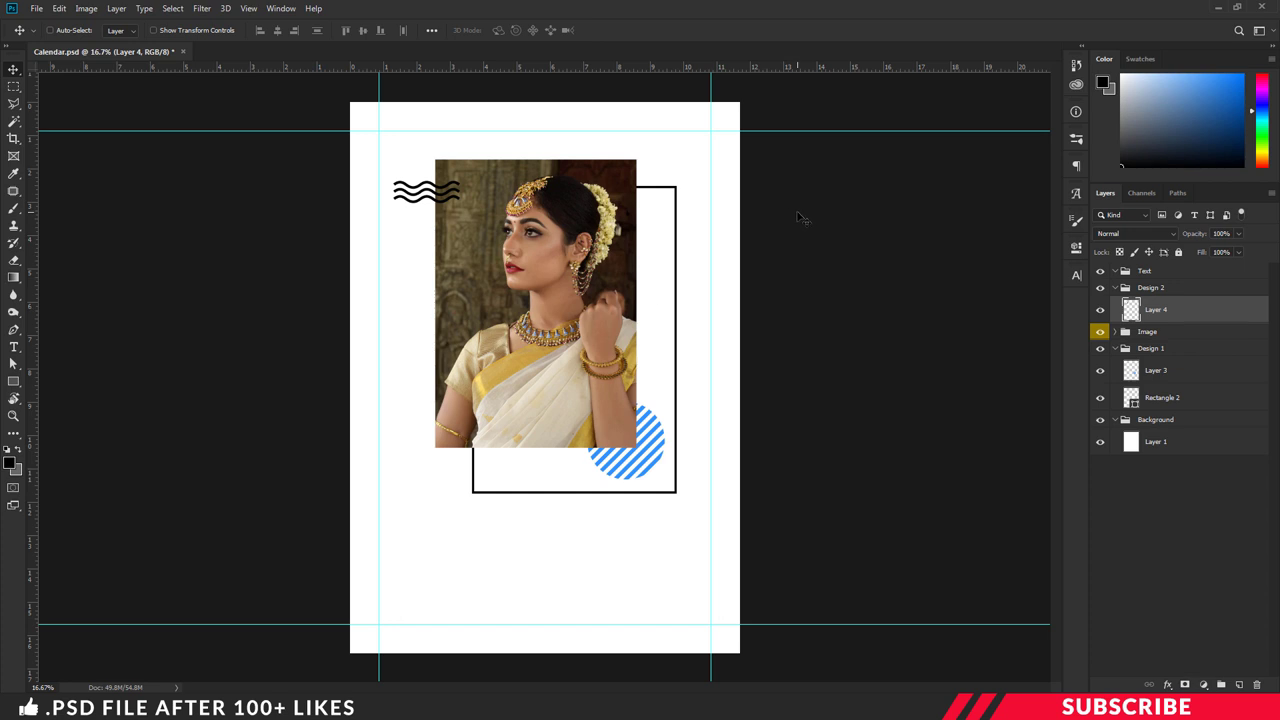
Collapse the other groups and add a new layer in the Text group, keeping black
{"action": "left_click", "coordinate": [1114, 348]}
{"action": "left_click", "coordinate": [1114, 365]}
{"action": "left_click", "coordinate": [1138, 273]}
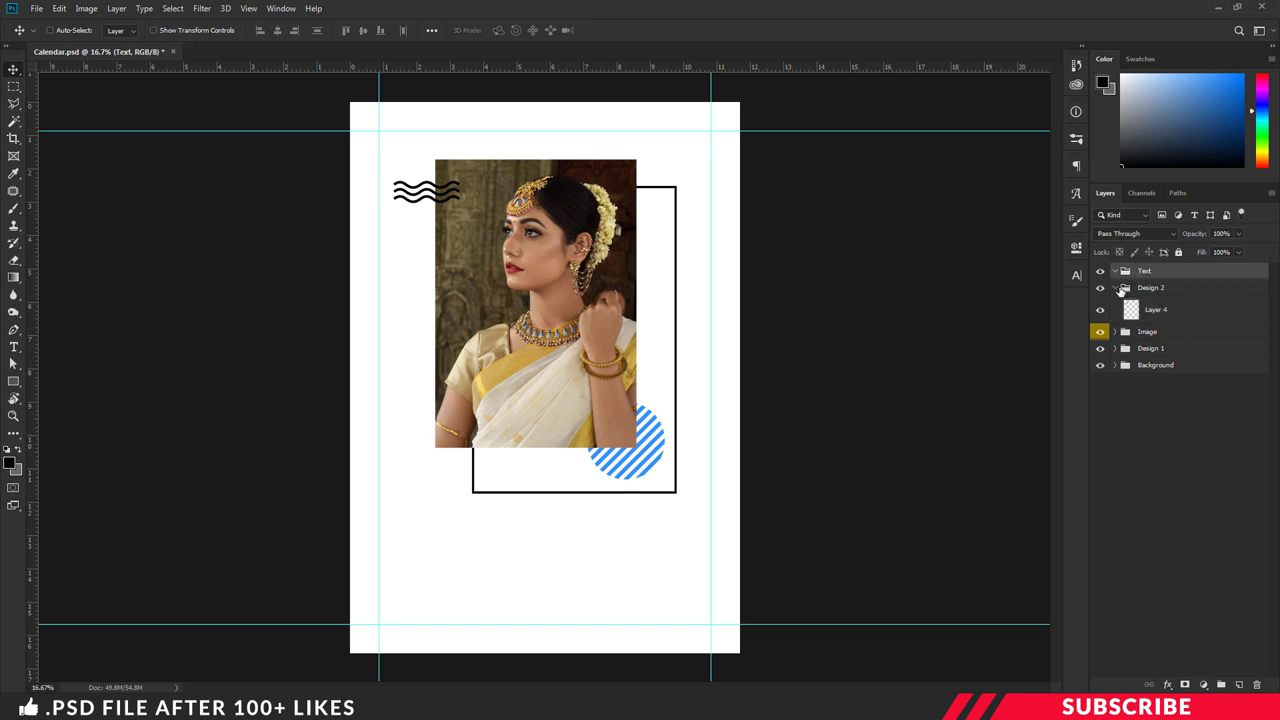
{"action": "left_click", "coordinate": [1117, 290]}
{"action": "left_click", "coordinate": [1239, 685]}
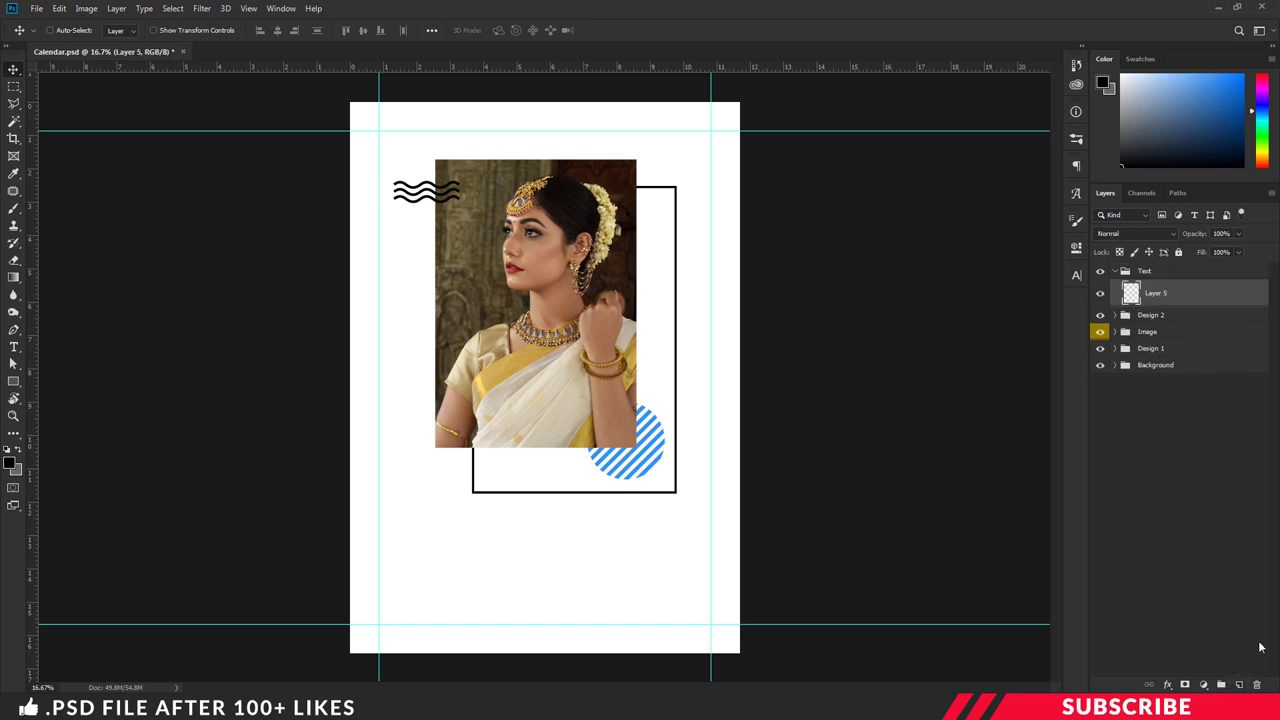
{"action": "left_click", "coordinate": [9, 460]}
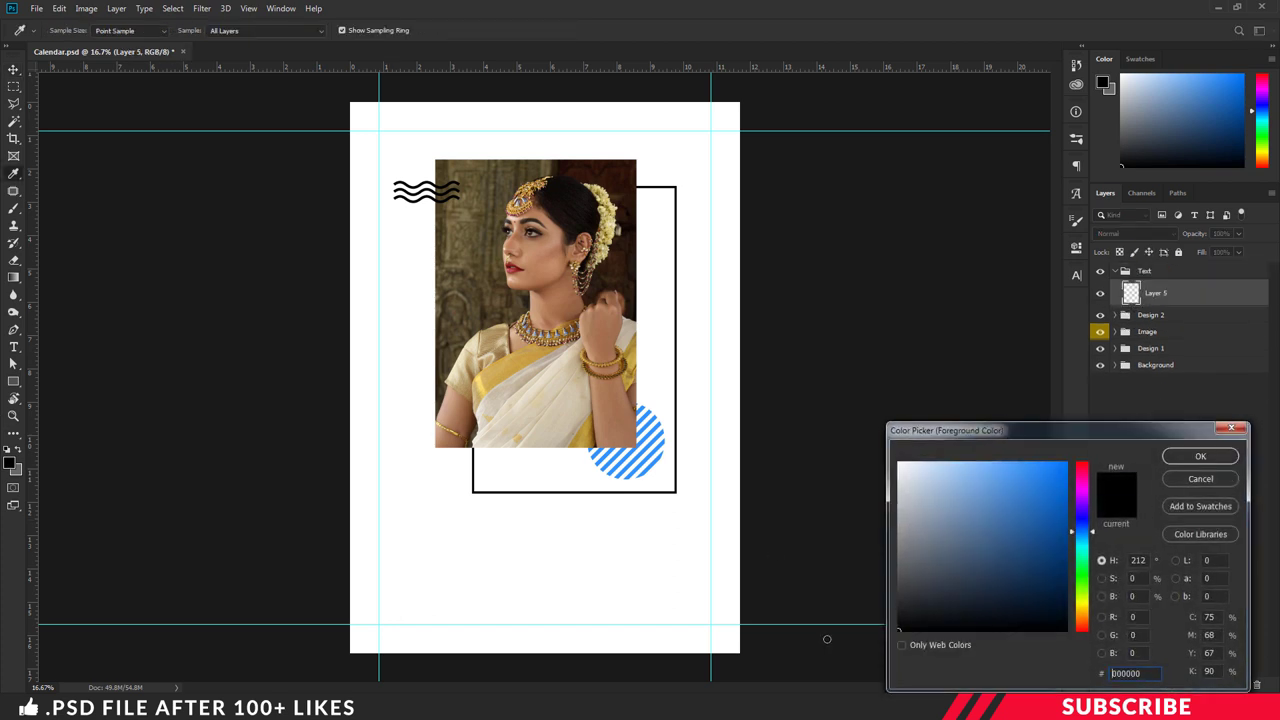
{"action": "left_click", "coordinate": [1203, 460]}
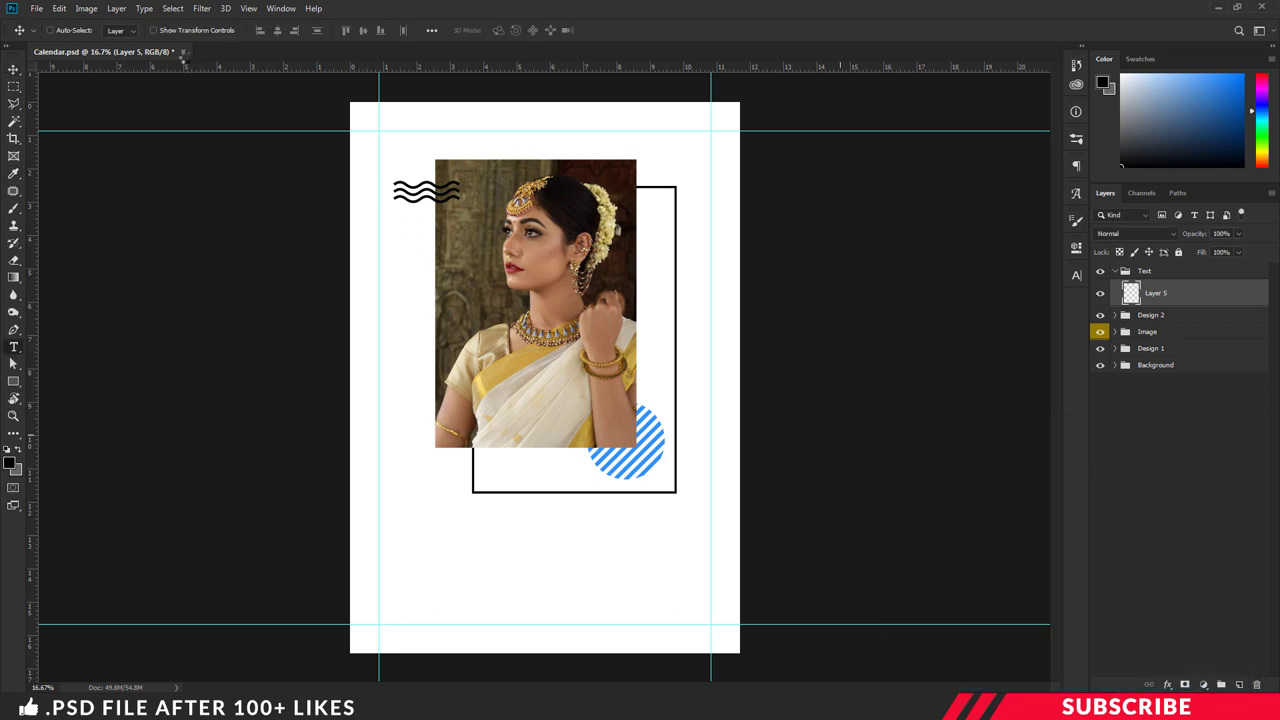
Type '2025' in Lato Light below the frame's lower-right corner
{"action": "key", "text": "t"}
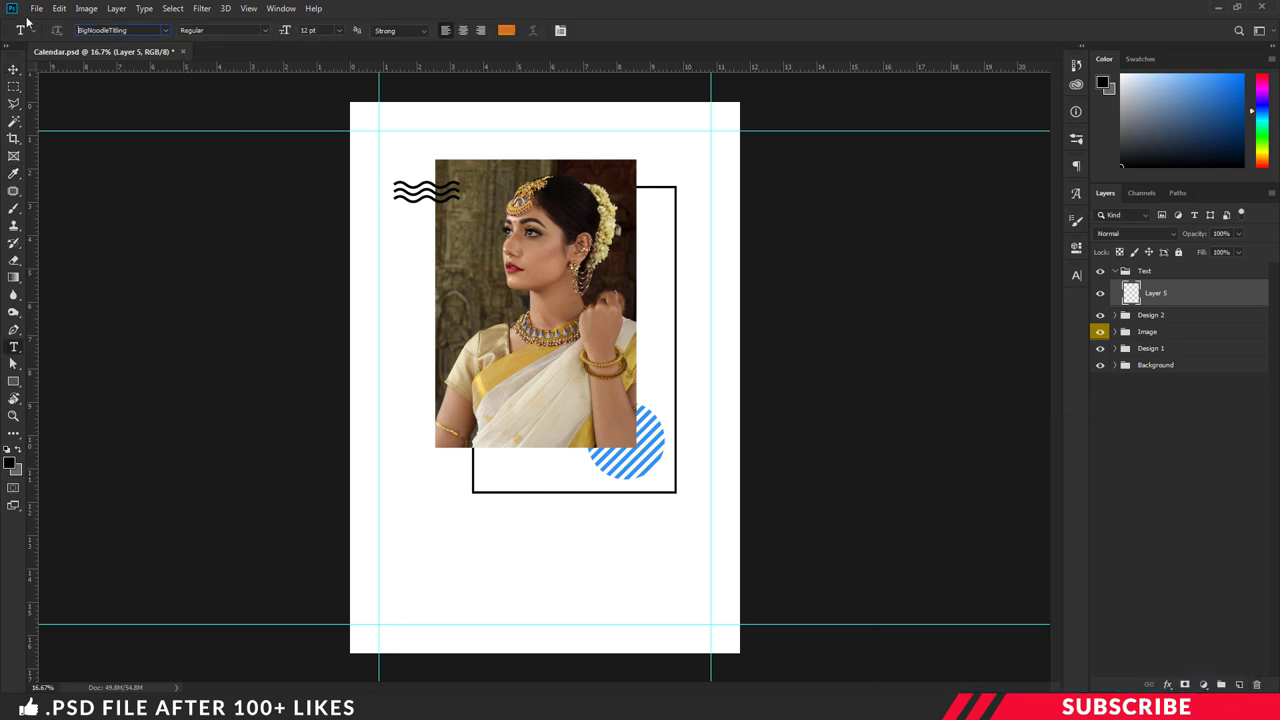
{"action": "key", "text": "BackSpace"}
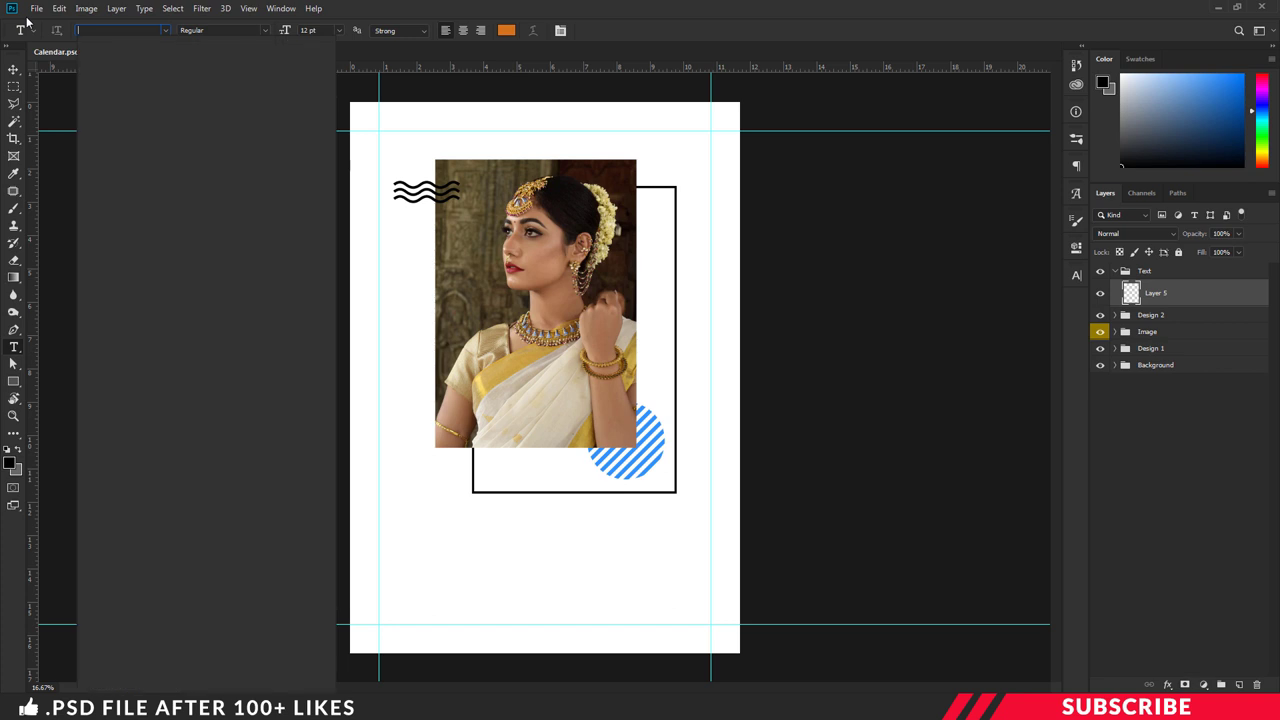
{"action": "type", "text": "Lato Light"}
{"action": "key", "text": "Tab"}
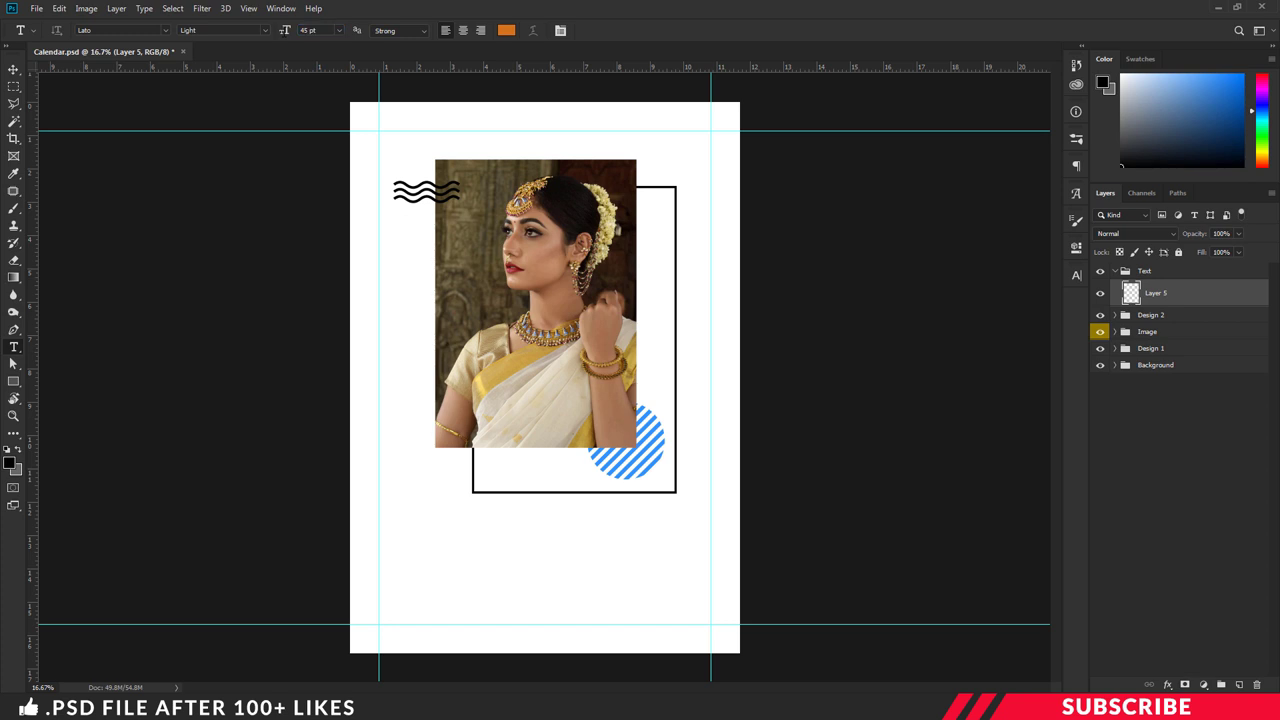
{"action": "left_click", "coordinate": [633, 521]}
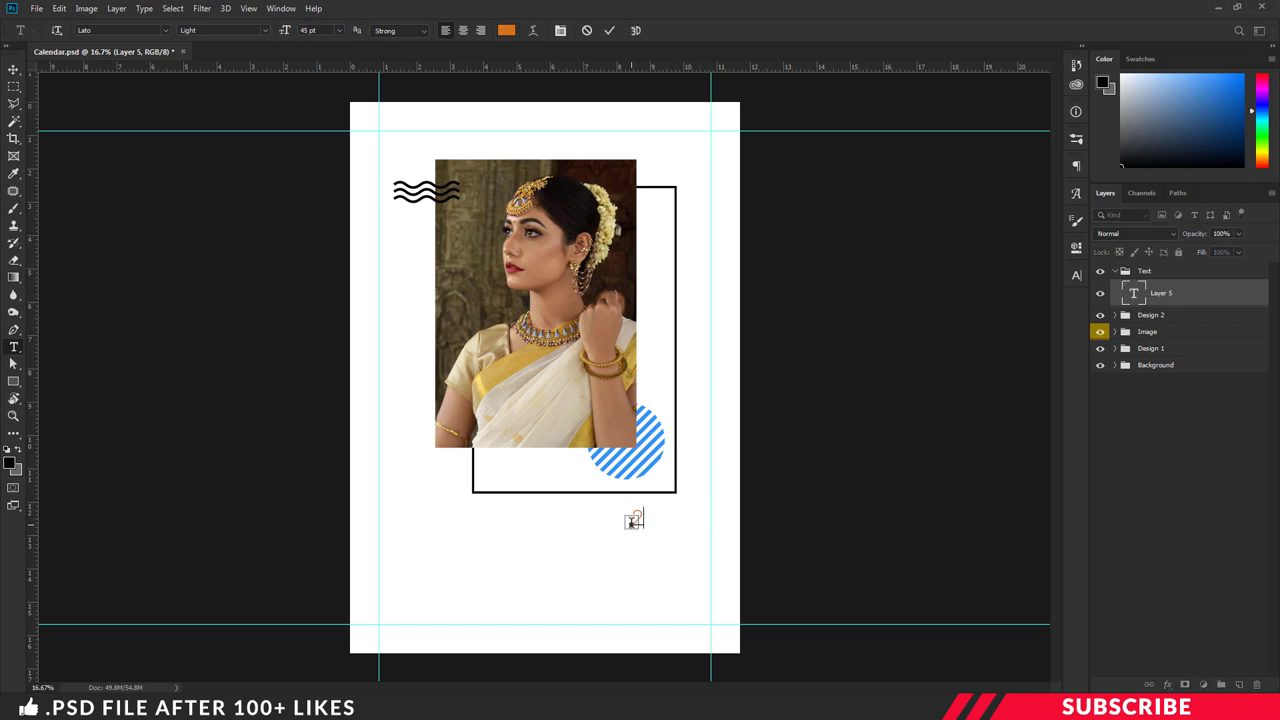
{"action": "type", "text": "2025"}
{"action": "key", "text": "ctrl+a"}
{"action": "left_click", "coordinate": [506, 30]}
{"action": "left_click", "coordinate": [1200, 451]}
{"action": "key", "text": "ctrl+Return"}
Nudge the 2025 text slightly upward into place beneath the frame
{"action": "key", "text": "ctrl+plus"}
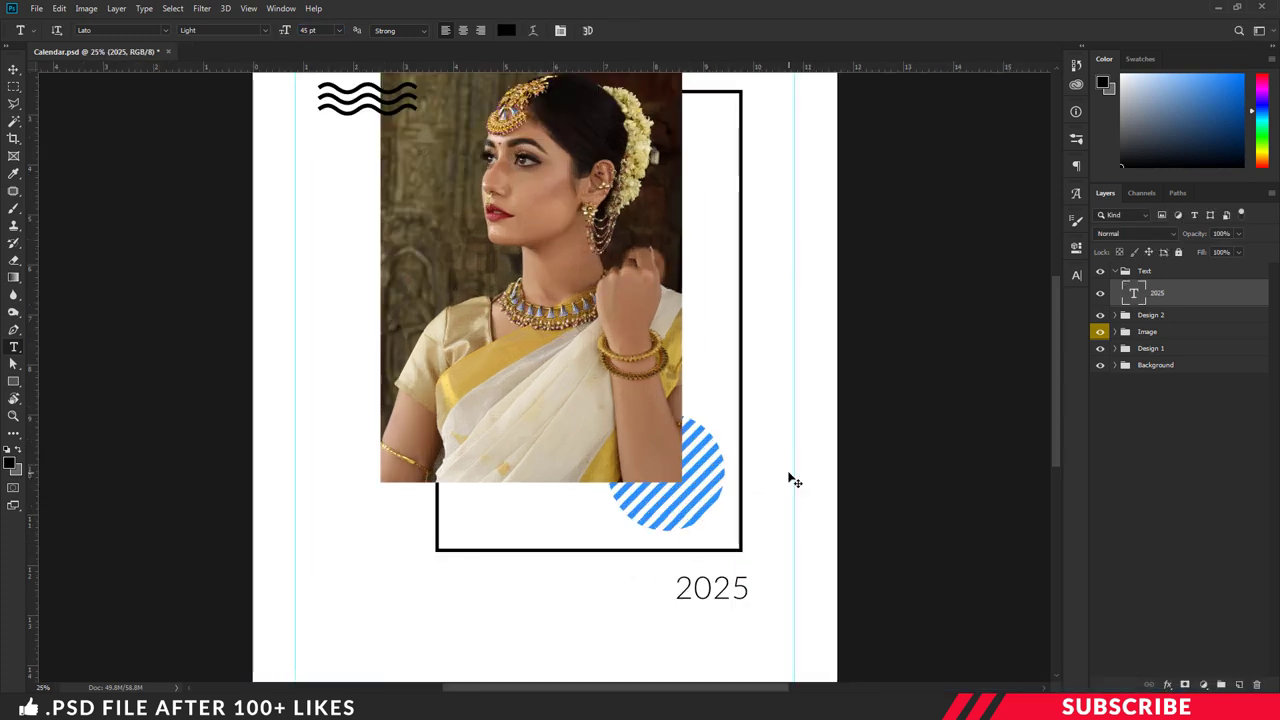
{"action": "scroll", "coordinate": [780, 482], "scroll_direction": "down", "scroll_amount": 3}
{"action": "left_click_drag", "start_coordinate": [740, 434], "coordinate": [734, 421]}
{"action": "key", "text": "ctrl+minus"}
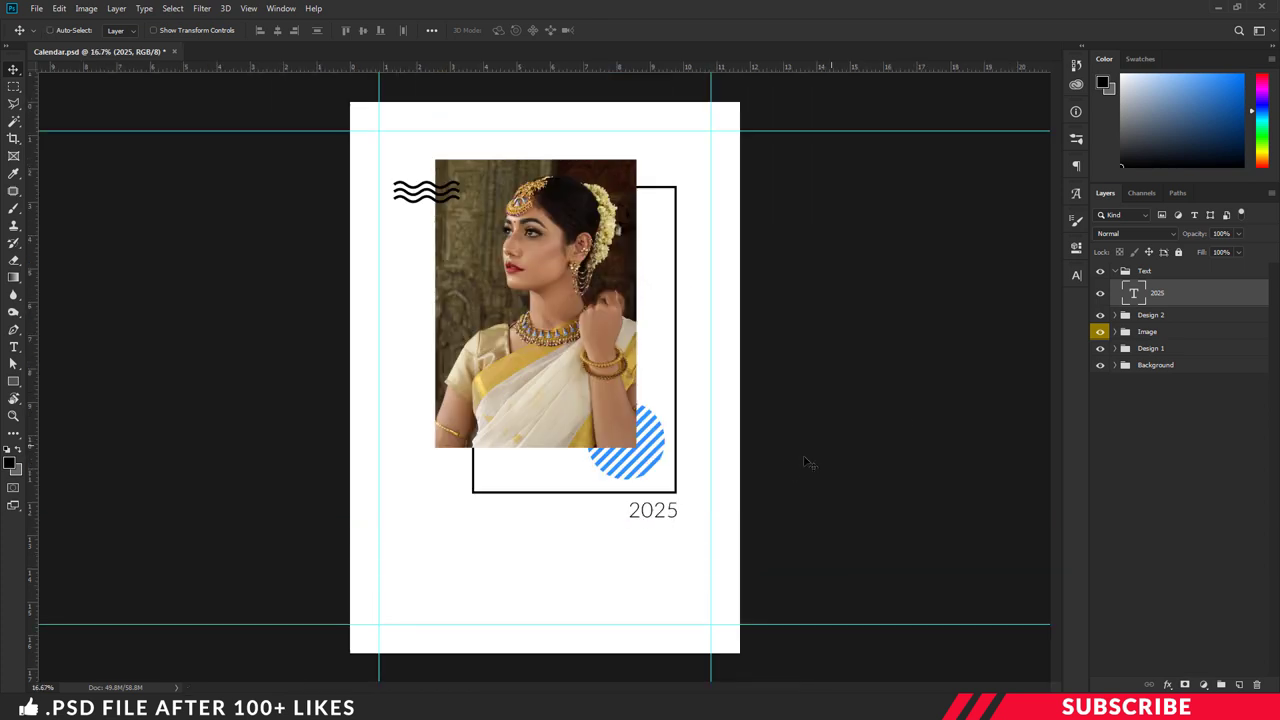
Add a 50 pt 'January' text layer under the frame in the Text group
{"action": "left_click", "coordinate": [1240, 684]}
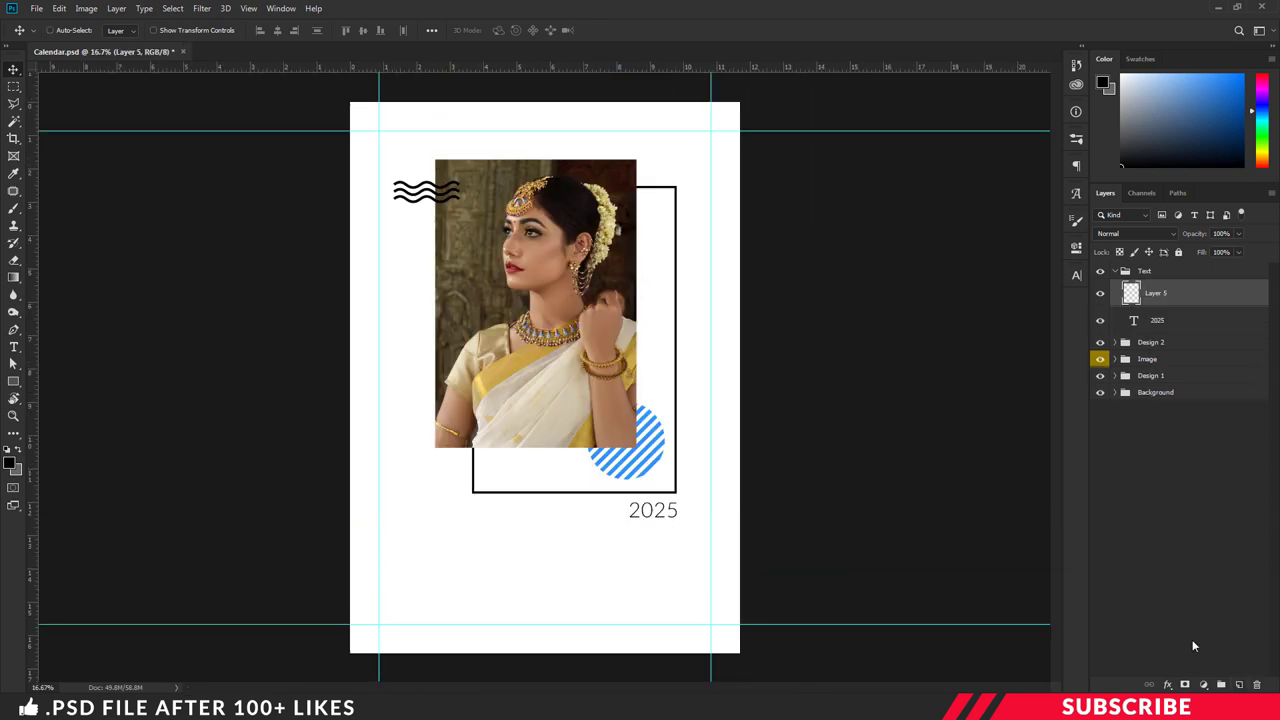
{"action": "key", "text": "t"}
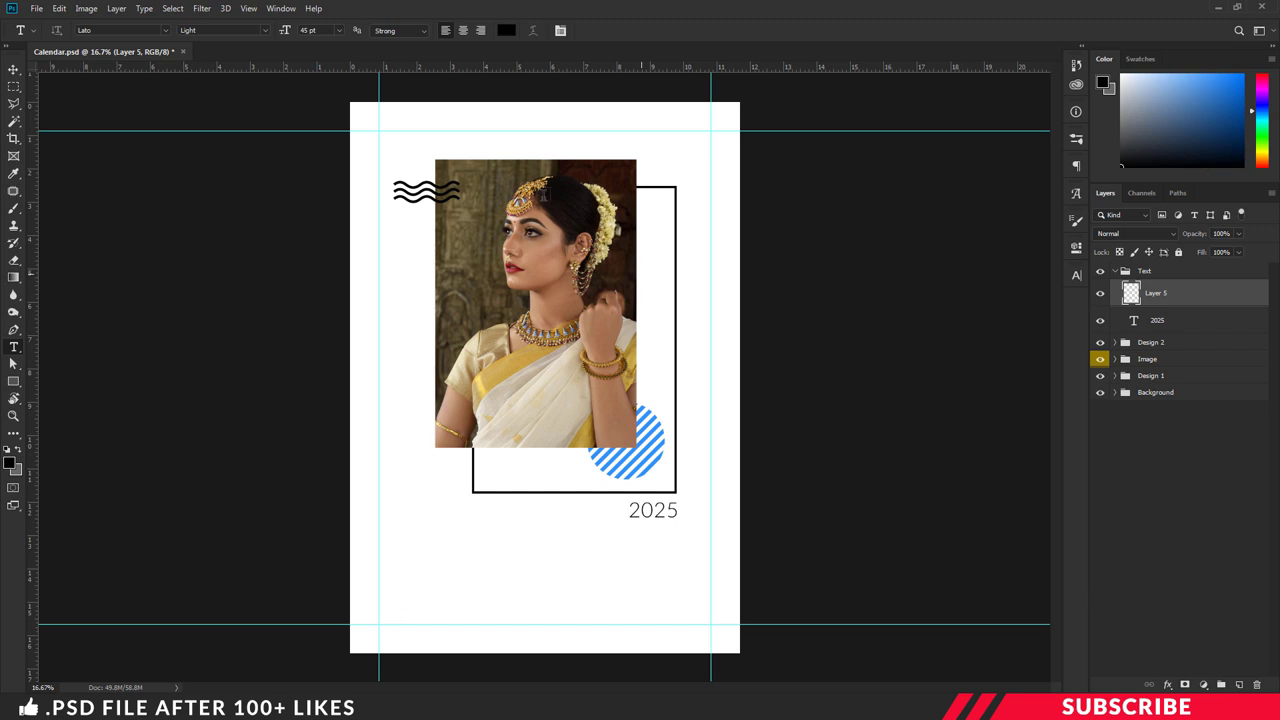
{"action": "left_click", "coordinate": [316, 30]}
{"action": "left_click", "coordinate": [410, 542]}
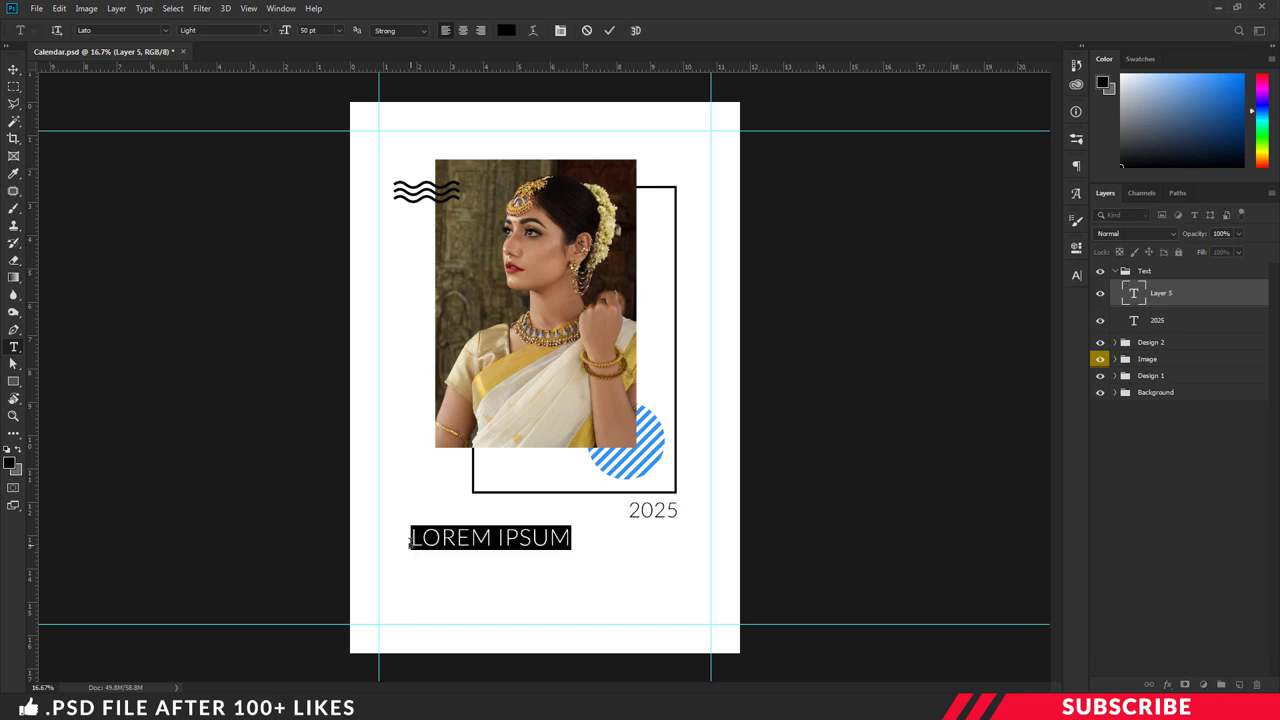
{"action": "type", "text": "January"}
{"action": "key", "text": "ctrl+Return"}
Align JANUARY to the left guide and level it with the 2025 baseline
{"action": "key", "text": "v"}
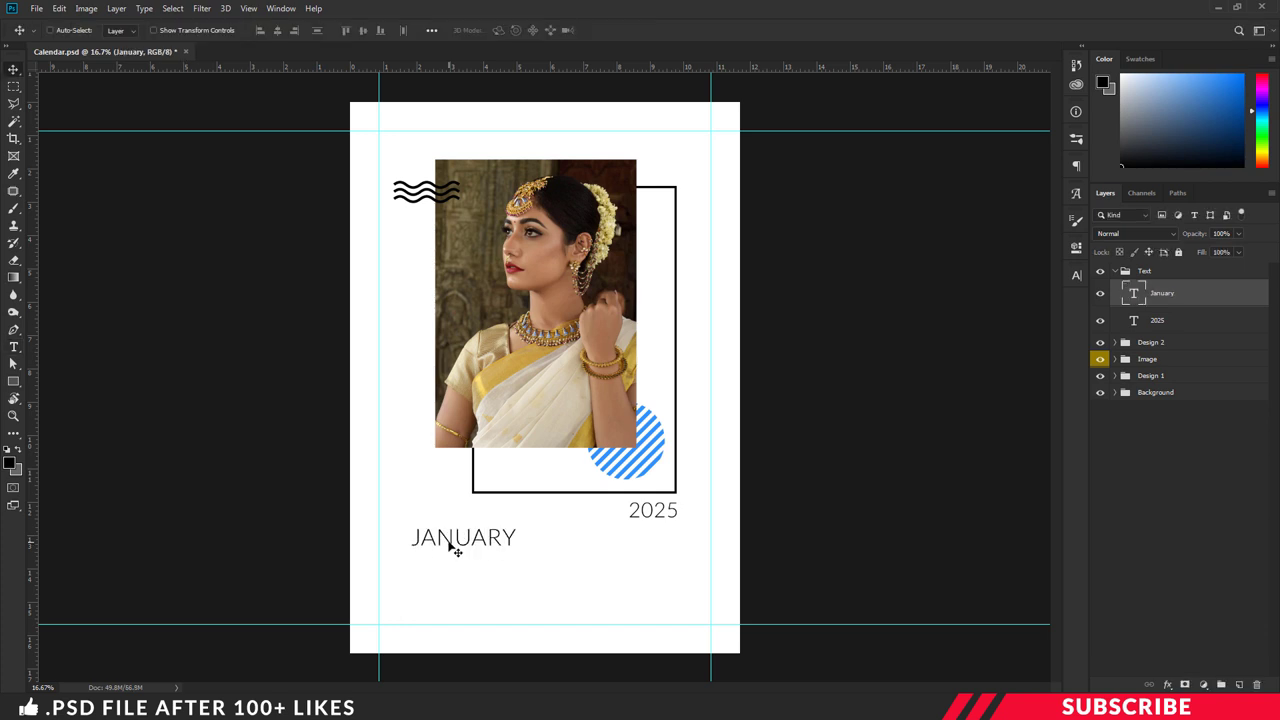
{"action": "left_click_drag", "start_coordinate": [460, 541], "coordinate": [428, 541]}
{"action": "key", "text": "shift+Up"}
{"action": "key", "text": "shift+Up"}
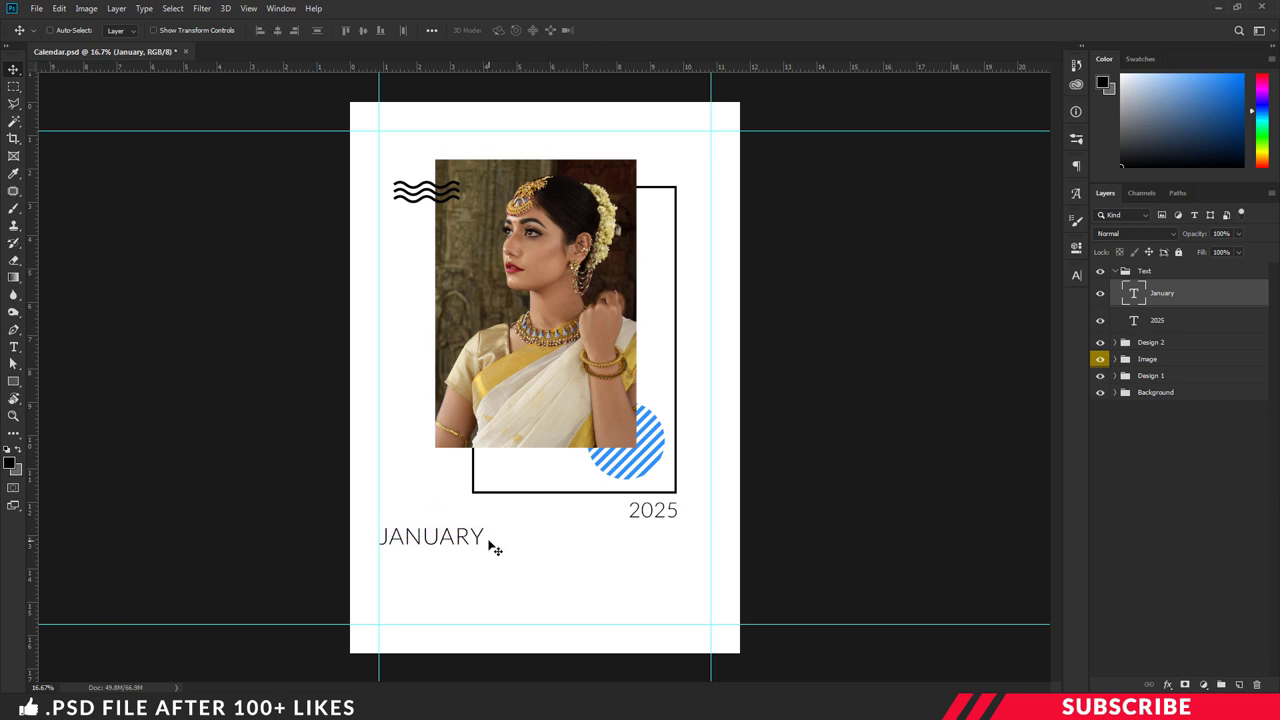
{"action": "left_click_drag", "start_coordinate": [447, 537], "coordinate": [444, 527]}
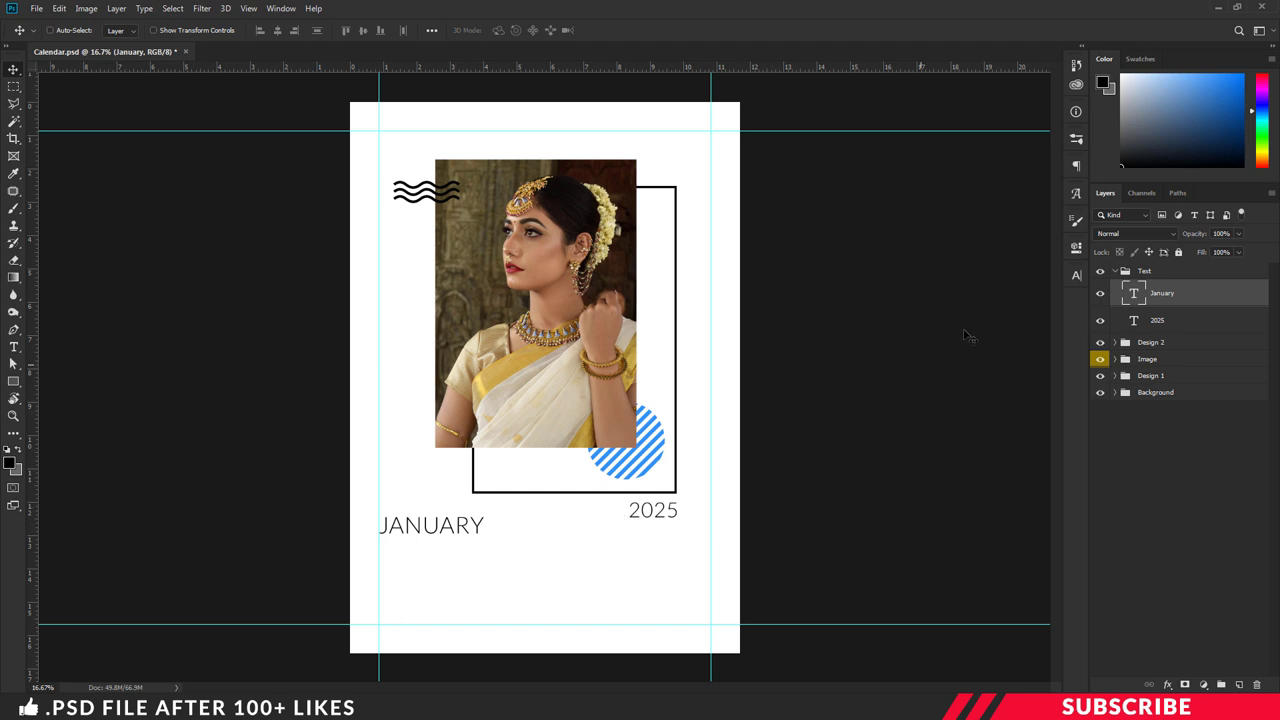
{"action": "key", "text": "ctrl+plus"}
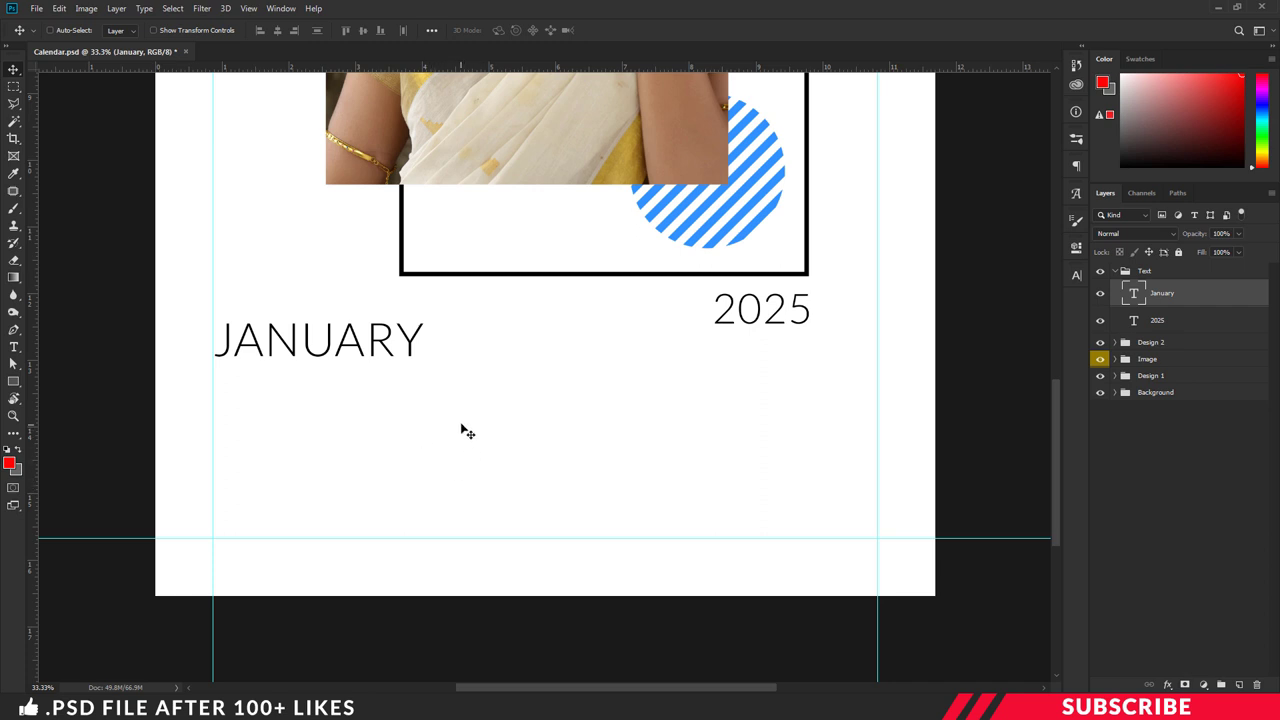
Create a group named 'Days' inside Text and add an empty layer to it
{"action": "left_click", "coordinate": [1221, 685]}
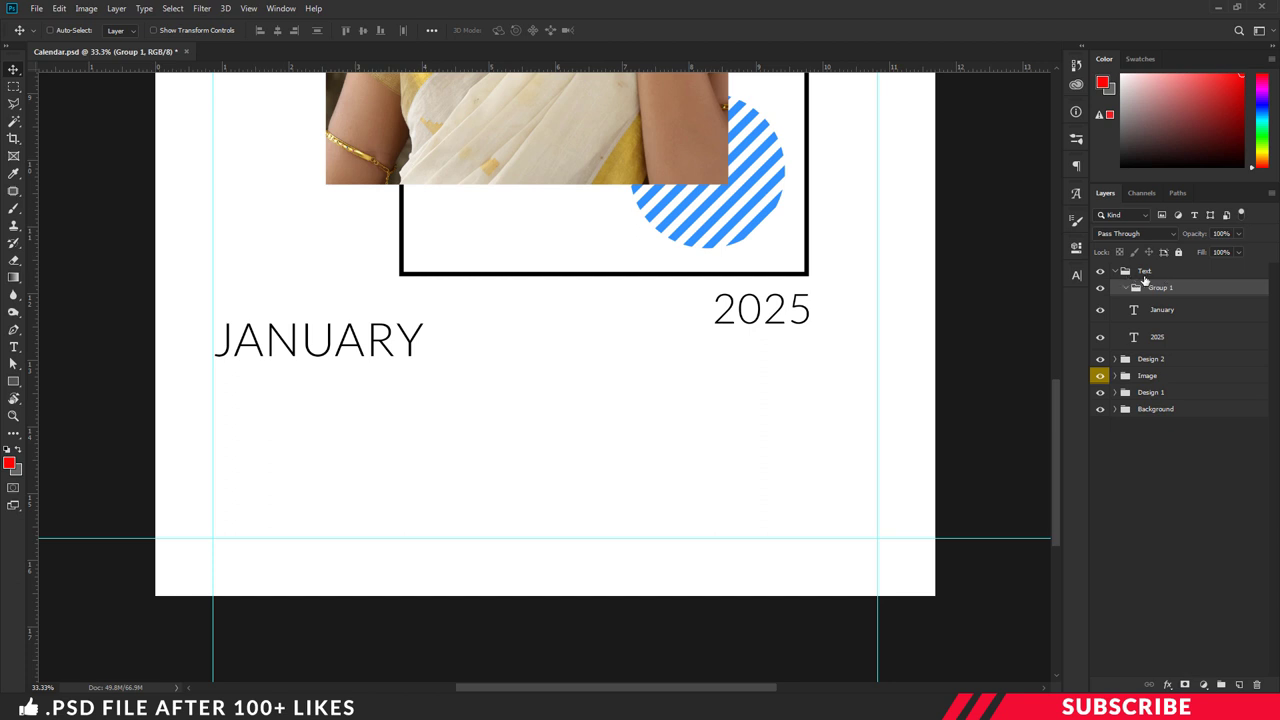
{"action": "double_click", "coordinate": [1163, 288]}
{"action": "type", "text": "Days"}
{"action": "key", "text": "Return"}
{"action": "left_click", "coordinate": [1239, 685]}
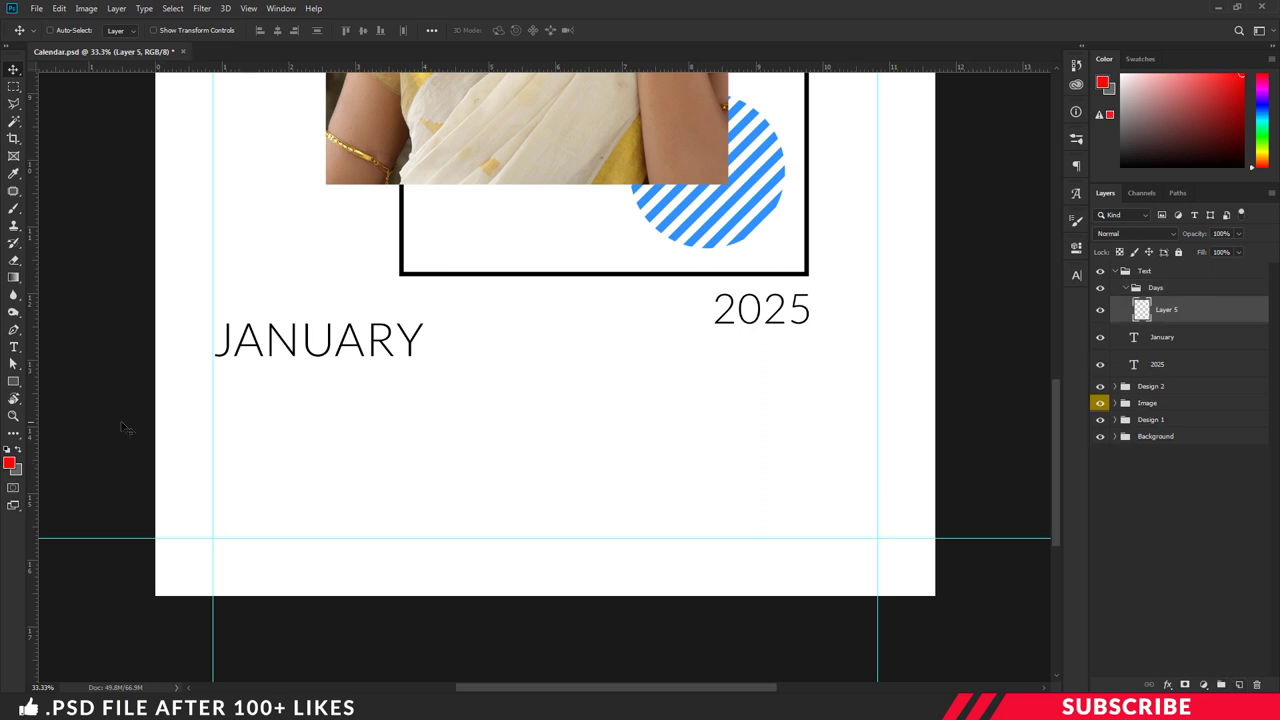
Set the foreground colour to #000000 and centre-aligned type for the Type tool
{"action": "key", "text": "i"}
{"action": "left_click", "coordinate": [9, 463]}
{"action": "type", "text": "000000"}
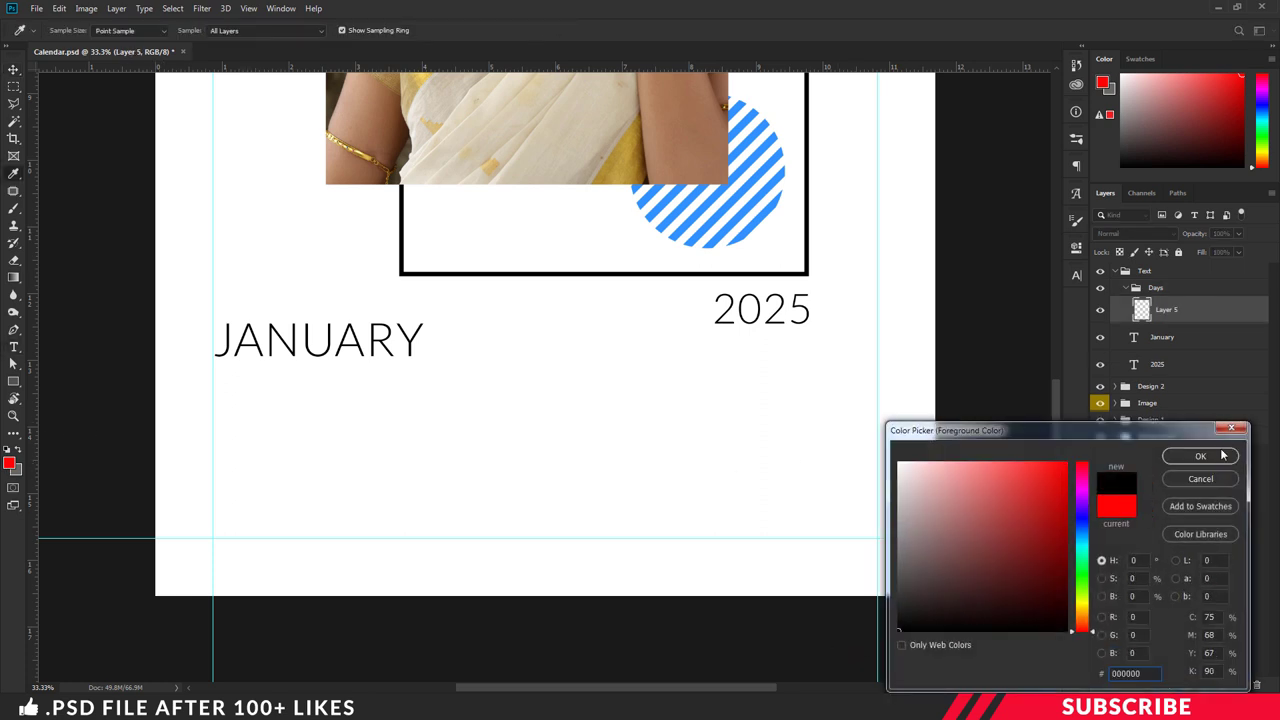
{"action": "left_click", "coordinate": [1214, 458]}
{"action": "key", "text": "t"}
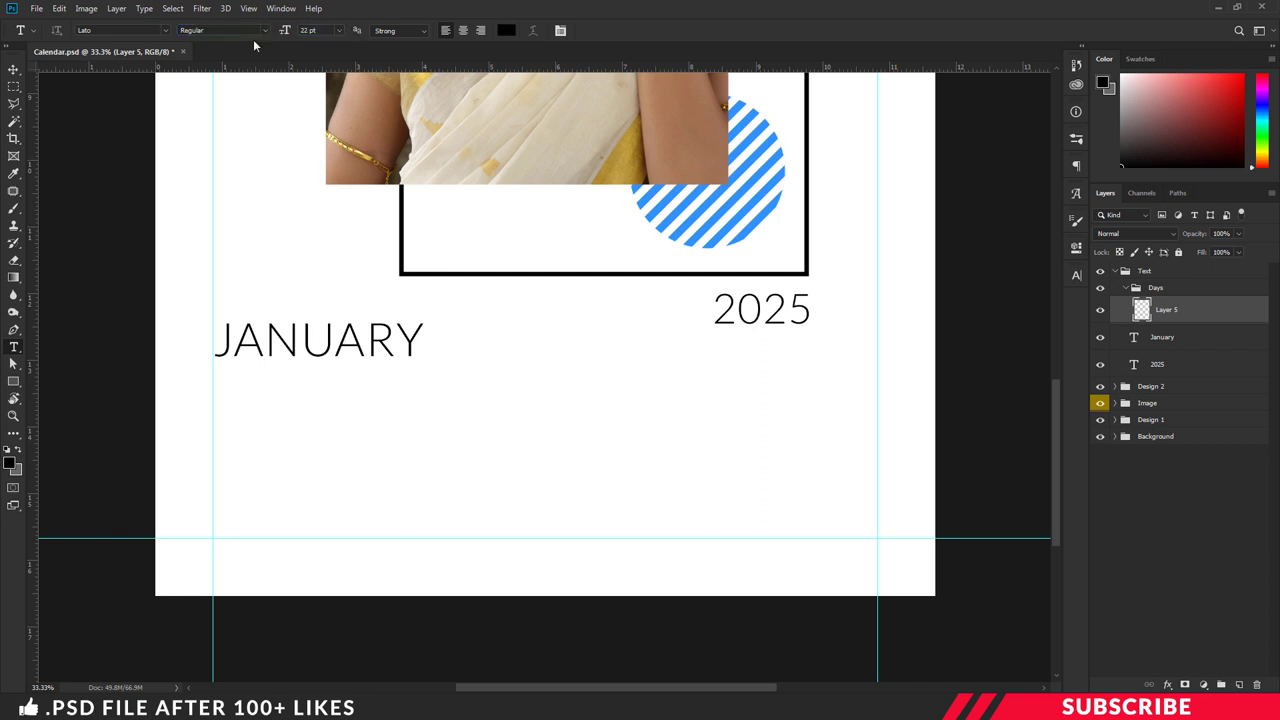
{"action": "left_click", "coordinate": [464, 32]}
Type an 'S' below JANUARY and shift it onto the left guide
{"action": "left_click", "coordinate": [227, 407]}
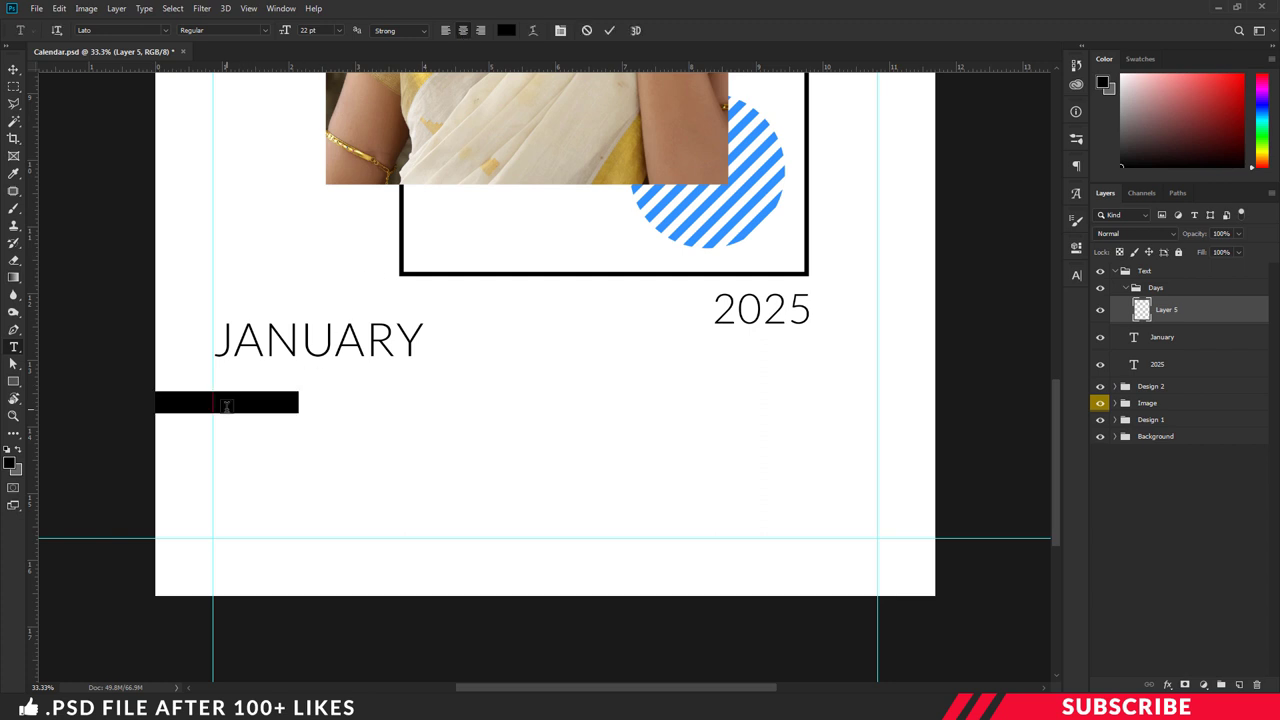
{"action": "type", "text": "S"}
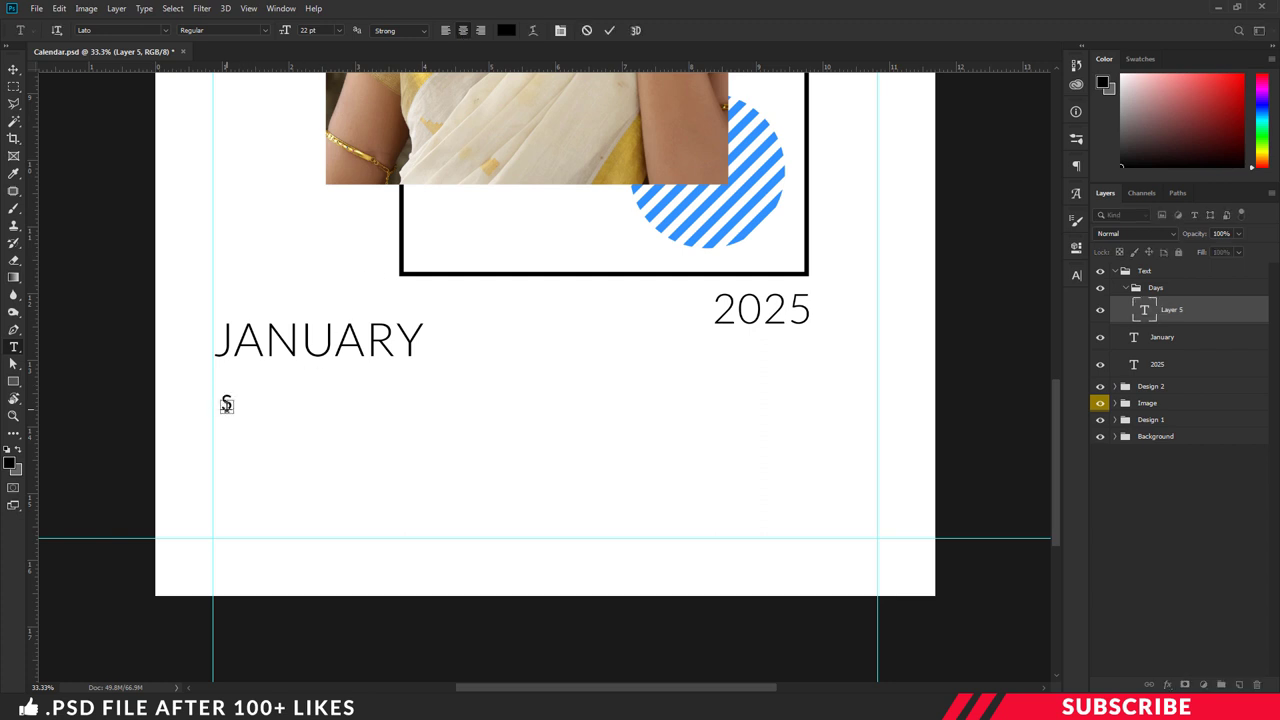
{"action": "key", "text": "v"}
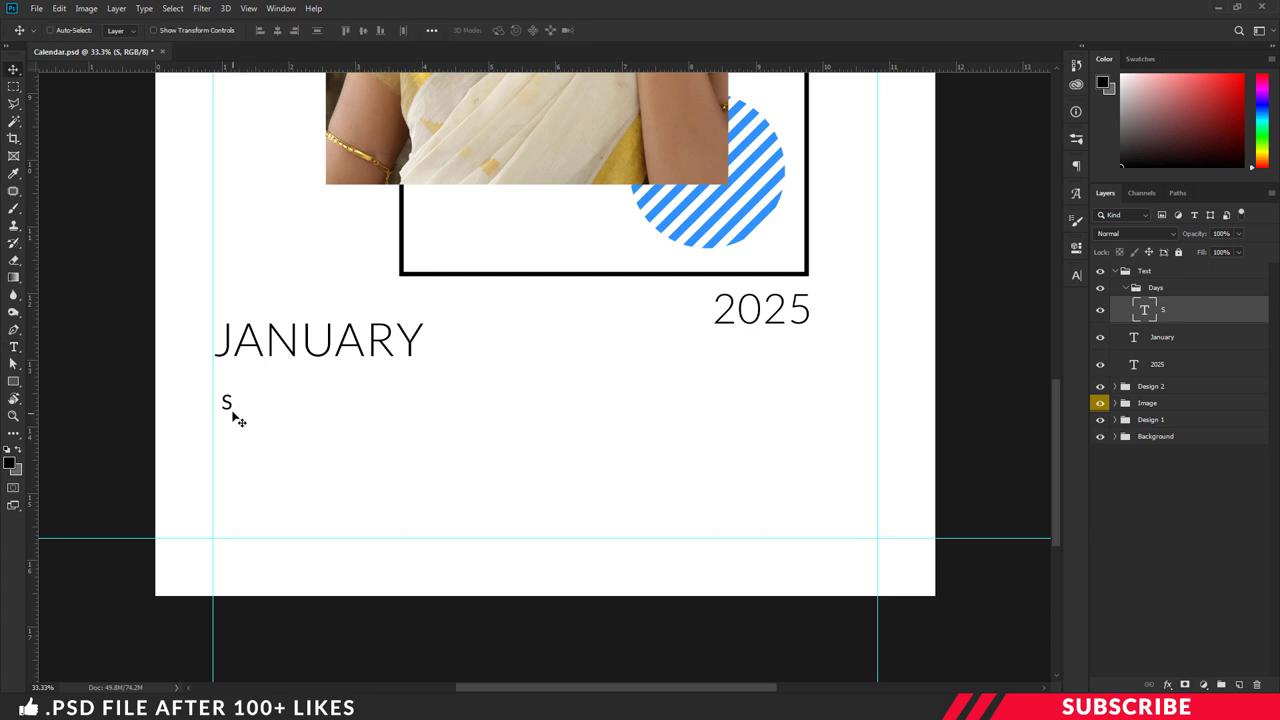
{"action": "left_click_drag", "start_coordinate": [228, 406], "coordinate": [219, 404]}
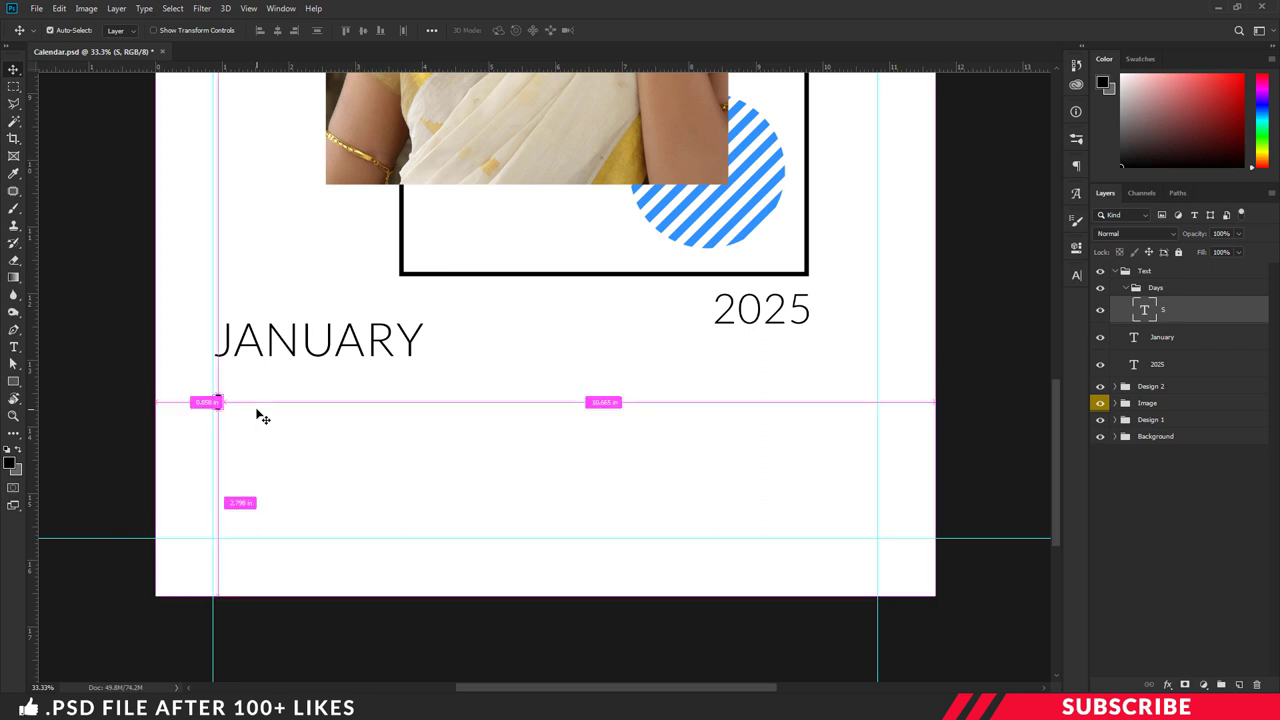
Duplicate the S repeatedly to build a row of copies to its right
{"action": "key", "text": "ctrl+j"}
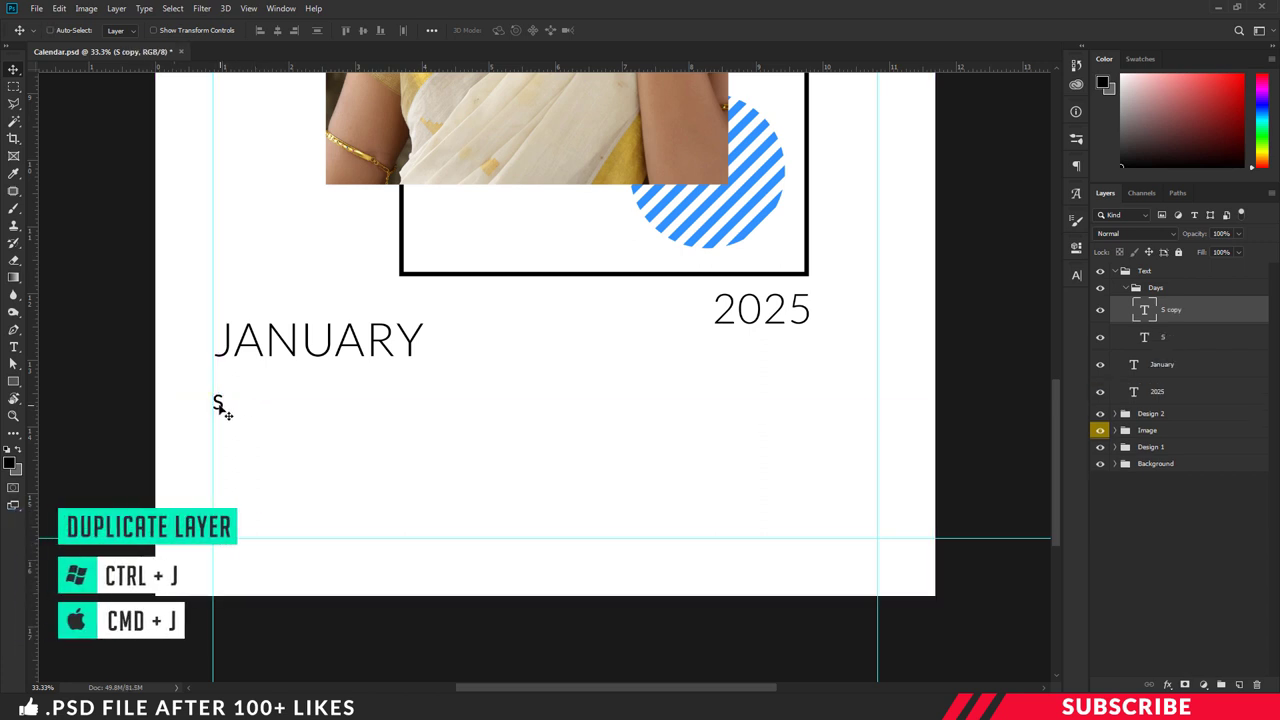
{"action": "left_click_drag", "start_coordinate": [222, 405], "coordinate": [240, 408]}
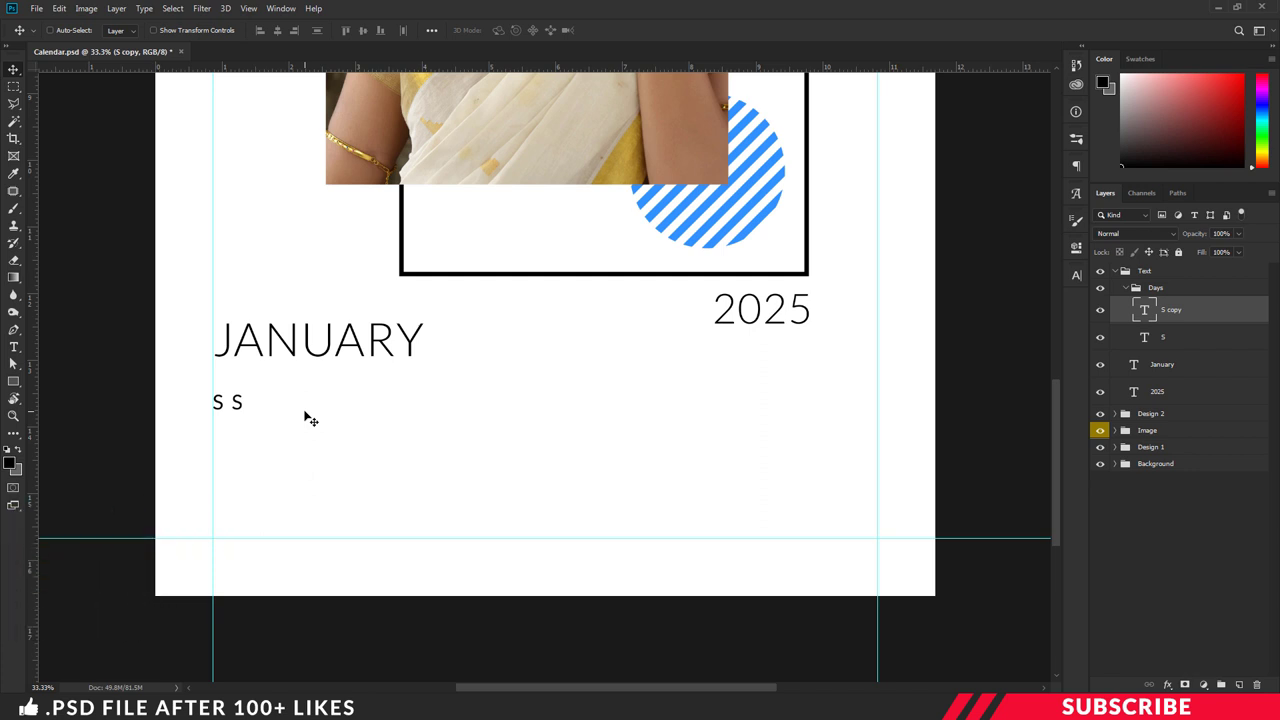
{"action": "key", "text": "ctrl+j"}
{"action": "left_click_drag", "start_coordinate": [243, 409], "coordinate": [266, 411]}
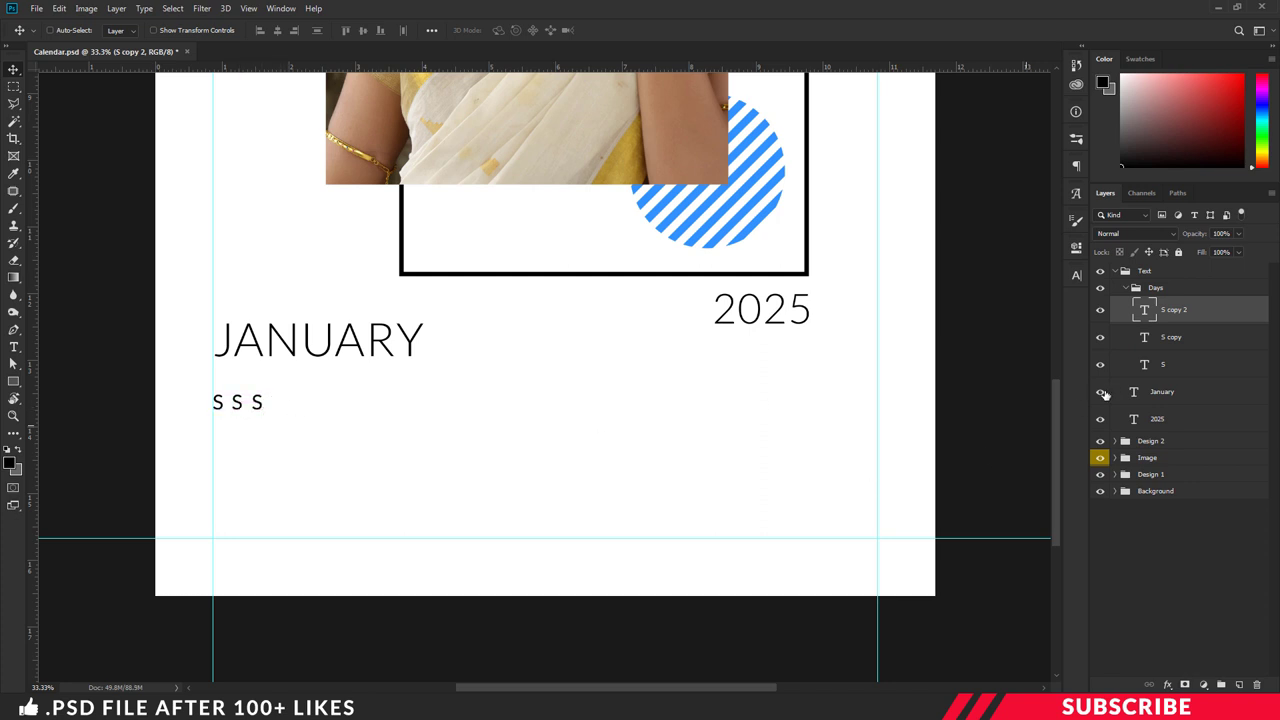
{"action": "left_click", "coordinate": [586, 540]}
{"action": "left_click_drag", "start_coordinate": [511, 537], "coordinate": [593, 425]}
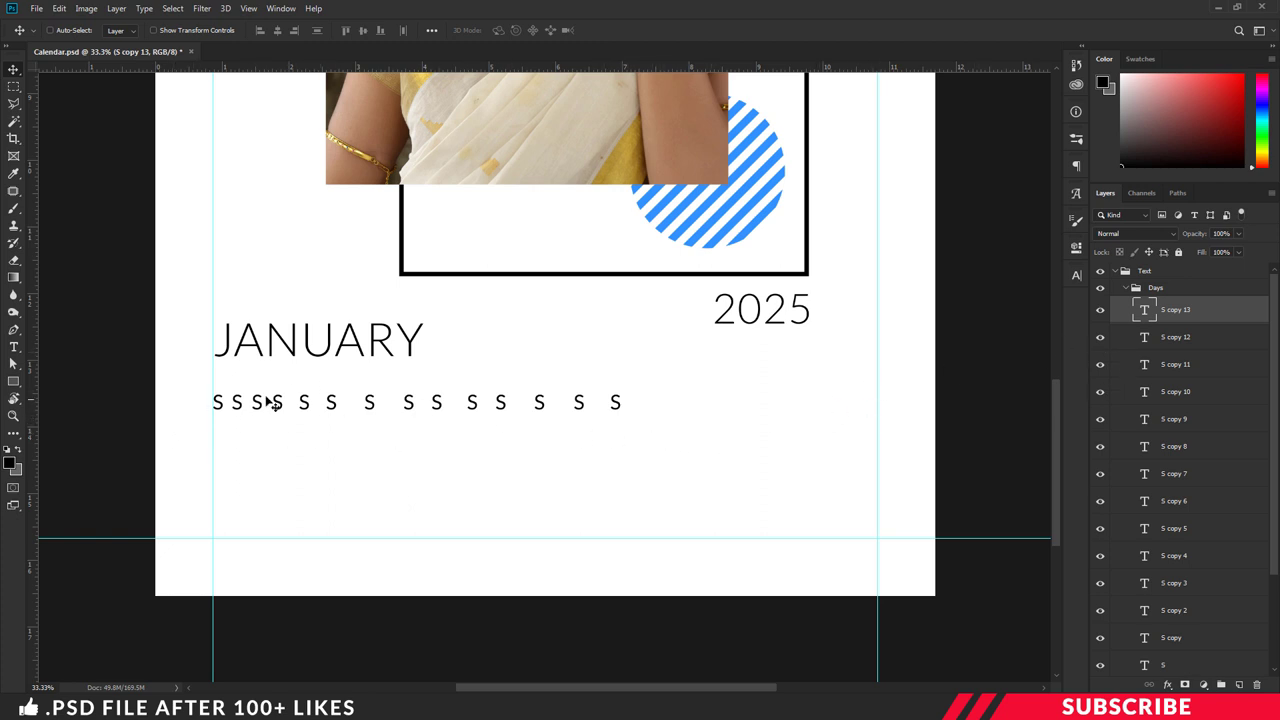
Move the last letter, S copy 13, over to the right guide
{"action": "scroll", "coordinate": [1172, 420], "scroll_direction": "down", "scroll_amount": 3}
{"action": "left_click", "coordinate": [1156, 545]}
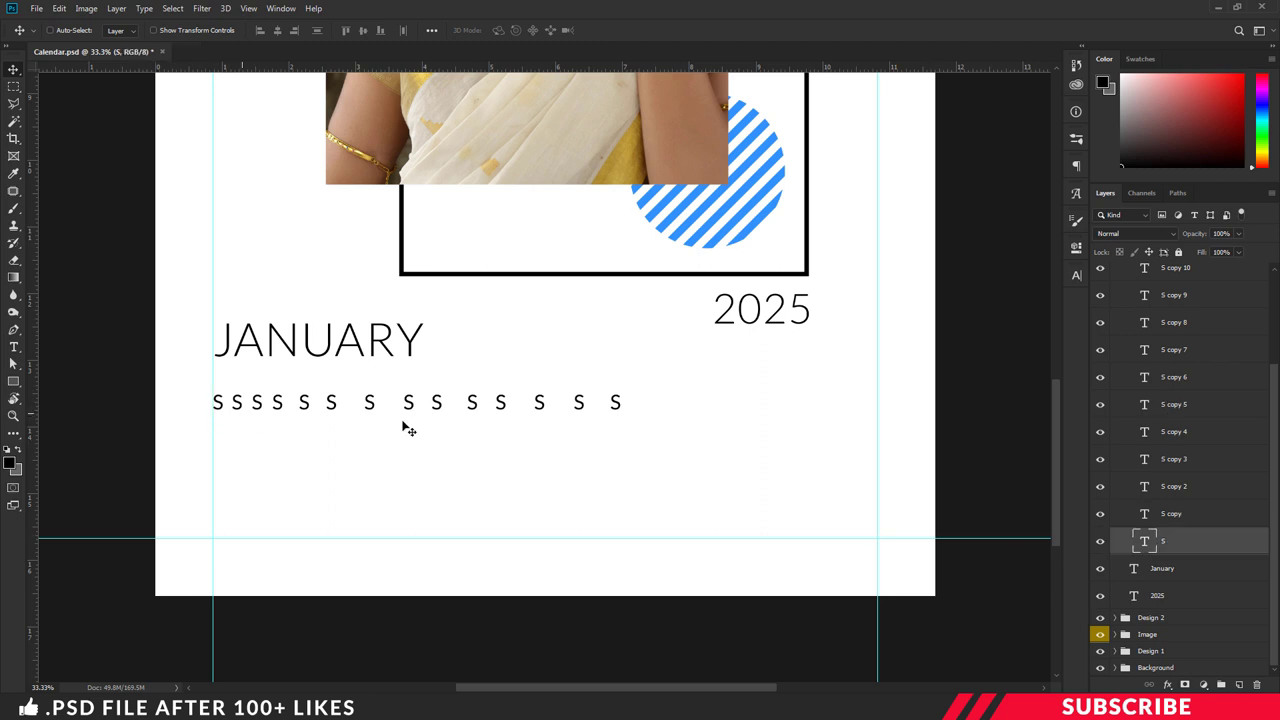
{"action": "scroll", "coordinate": [1160, 405], "scroll_direction": "up", "scroll_amount": 3}
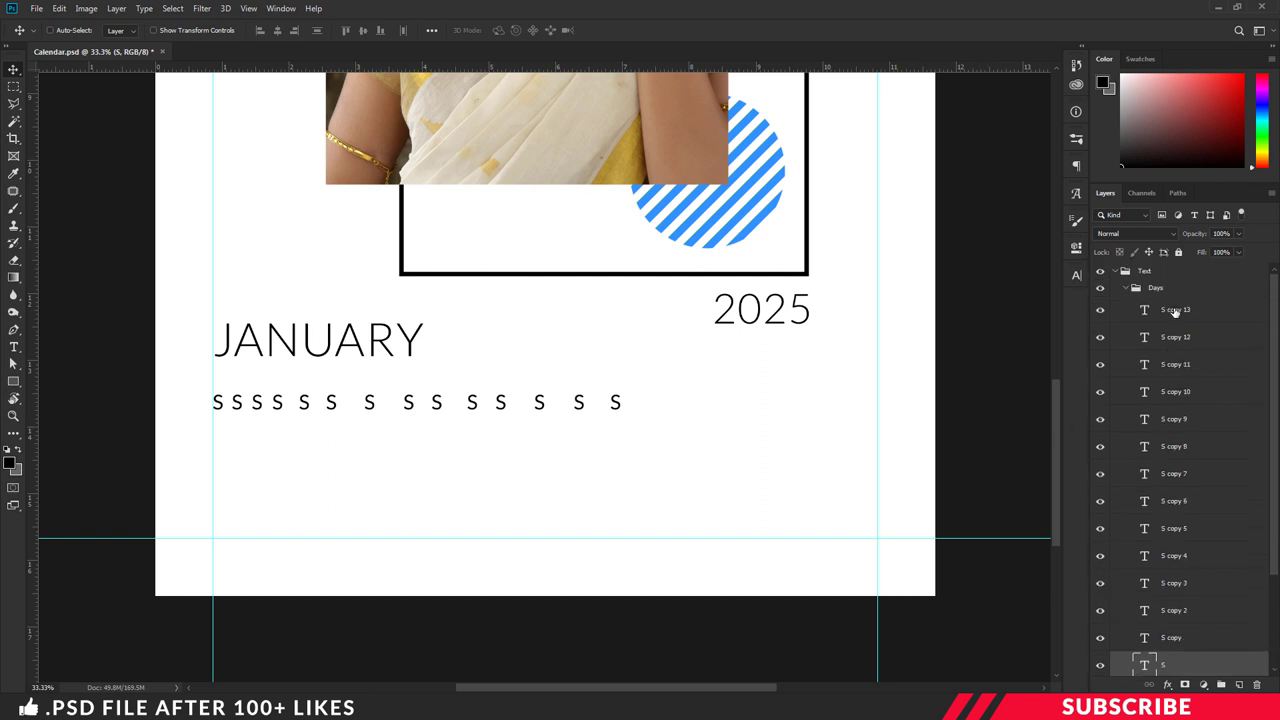
{"action": "left_click", "coordinate": [1175, 311]}
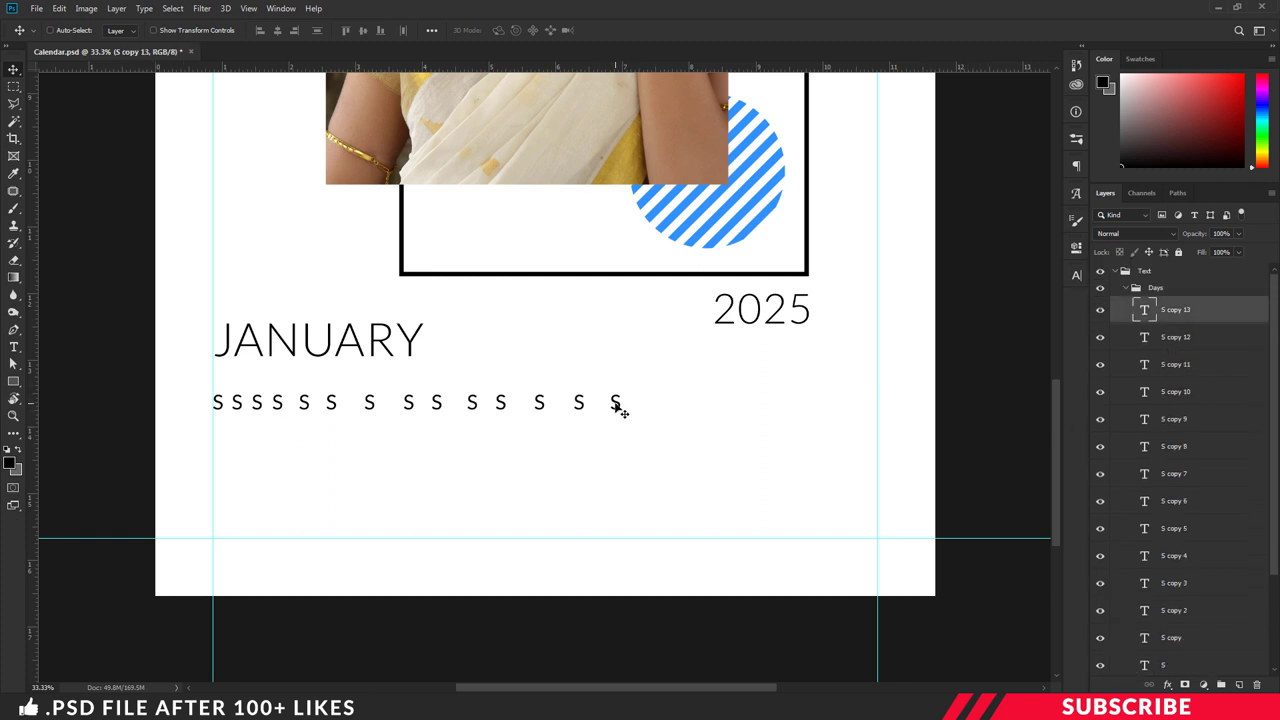
{"action": "left_click_drag", "start_coordinate": [616, 404], "coordinate": [872, 410]}
Select all S layers, distribute them by horizontal centres, and collapse the Days group
{"action": "scroll", "coordinate": [1219, 423], "scroll_direction": "down", "scroll_amount": 2}
{"action": "left_click", "coordinate": [1166, 596], "text": "shift"}
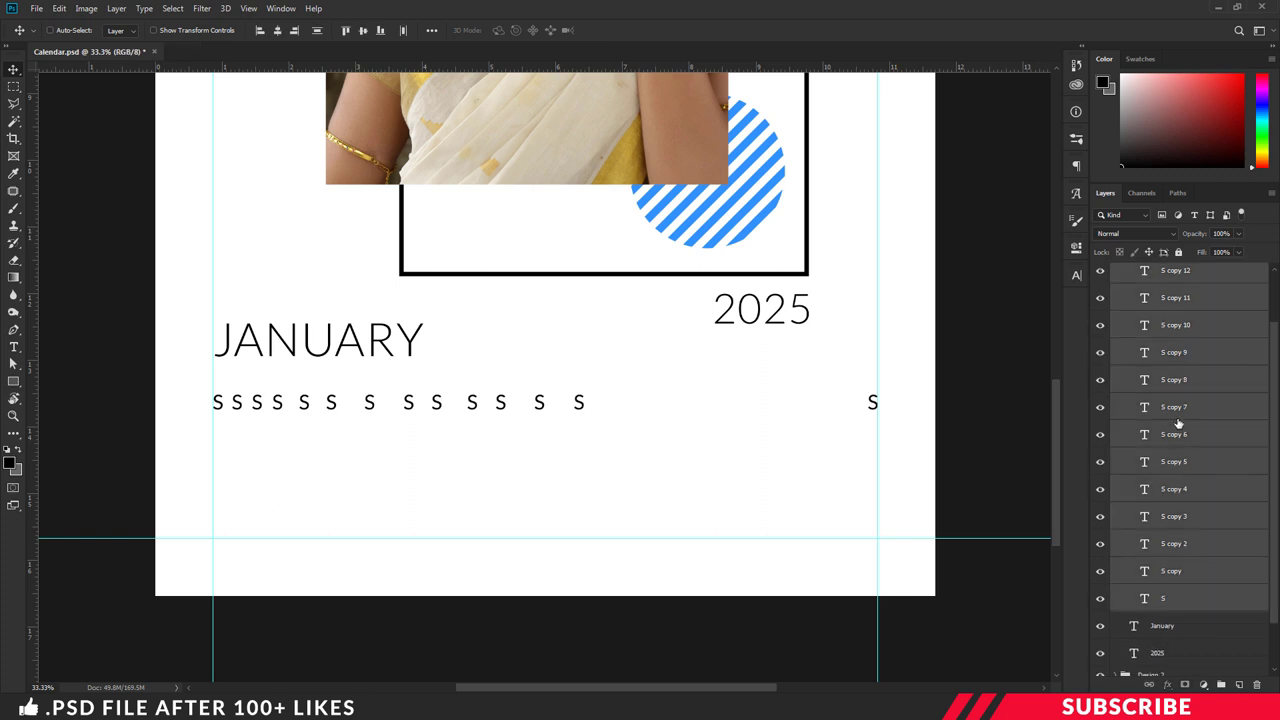
{"action": "scroll", "coordinate": [1163, 410], "scroll_direction": "up", "scroll_amount": 2}
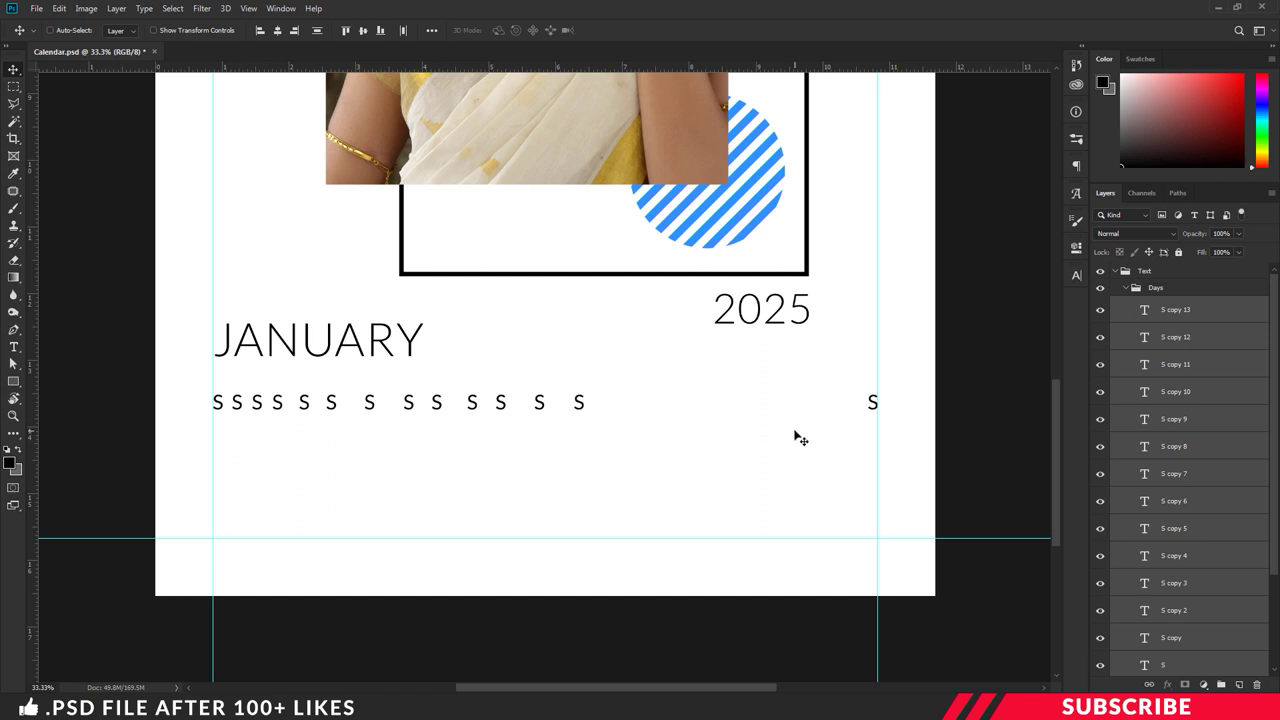
{"action": "right_click", "coordinate": [15, 73]}
{"action": "left_click", "coordinate": [37, 76]}
{"action": "left_click", "coordinate": [404, 31]}
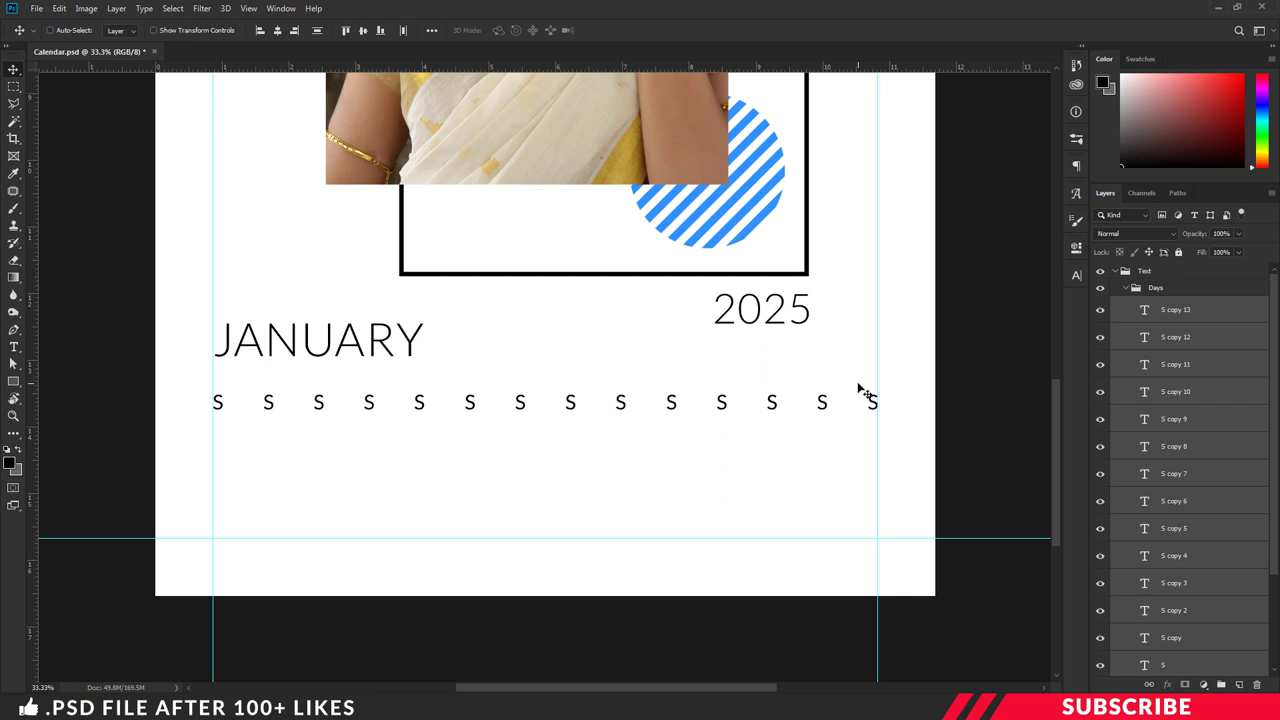
{"action": "left_click", "coordinate": [1128, 289]}
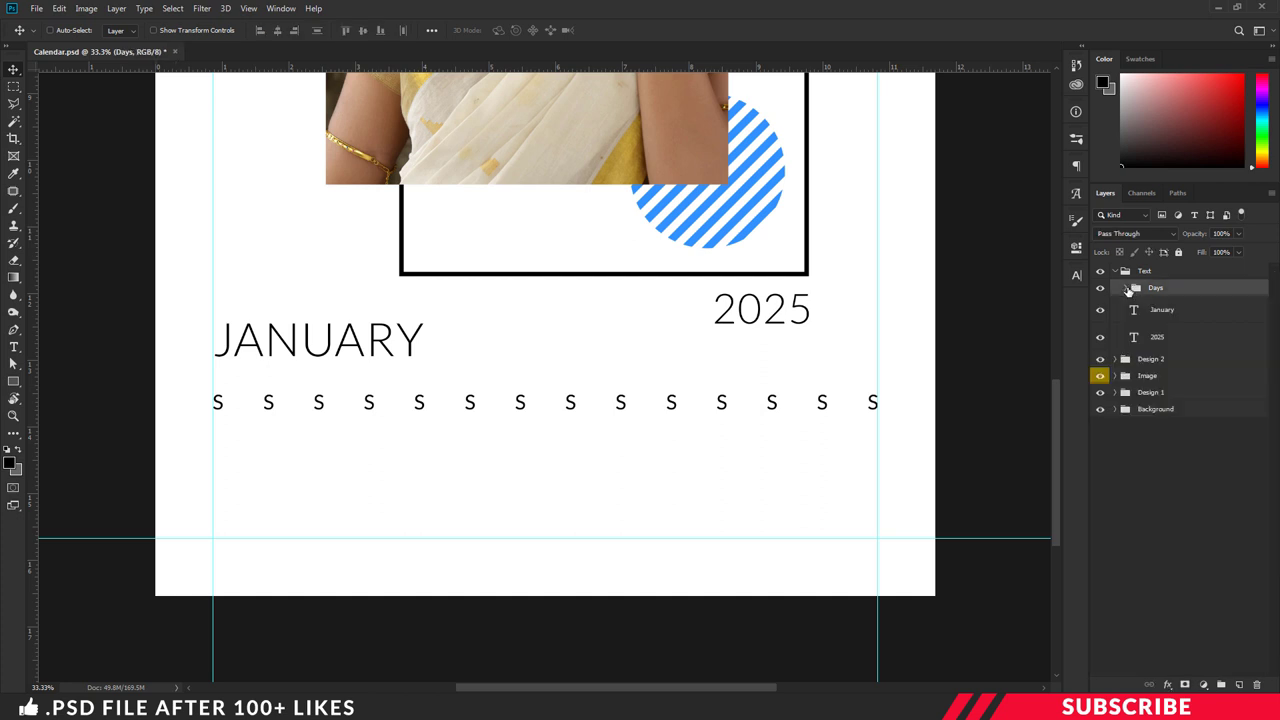
Colour the first S (Sunday) red
{"action": "key", "text": "t"}
{"action": "left_click", "coordinate": [221, 402]}
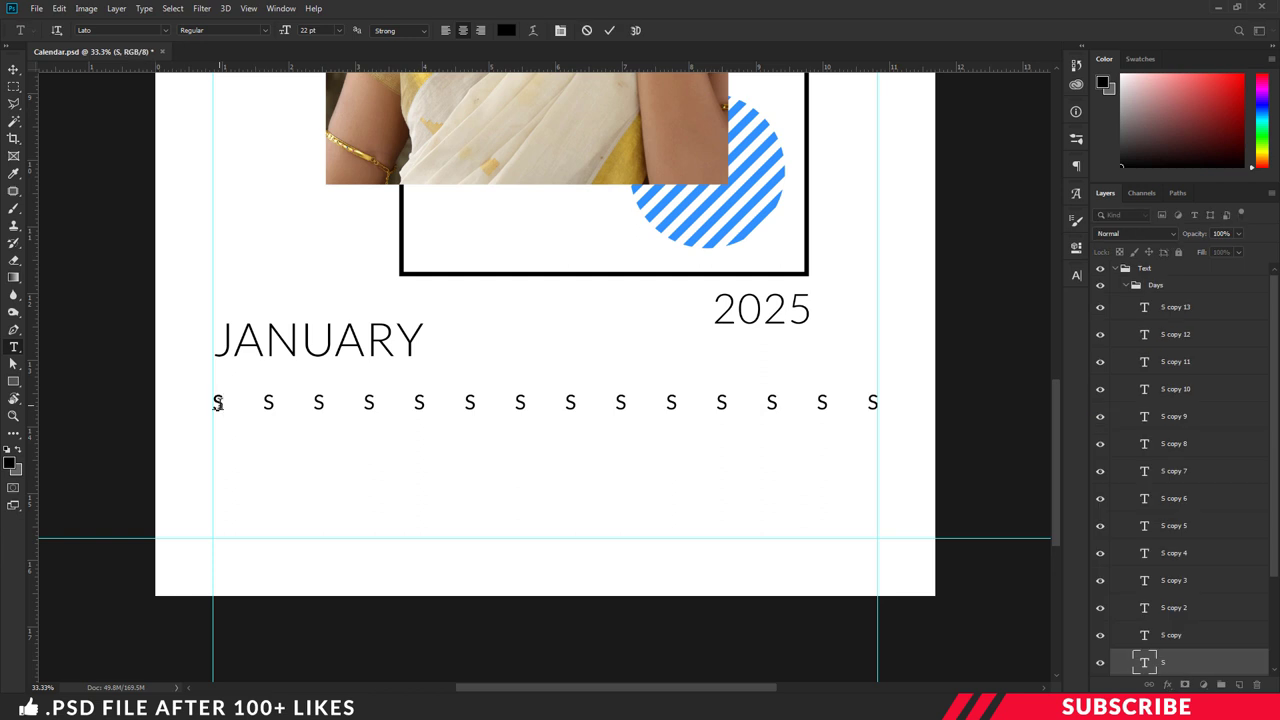
{"action": "left_click_drag", "start_coordinate": [221, 402], "coordinate": [211, 401]}
{"action": "left_click", "coordinate": [11, 462]}
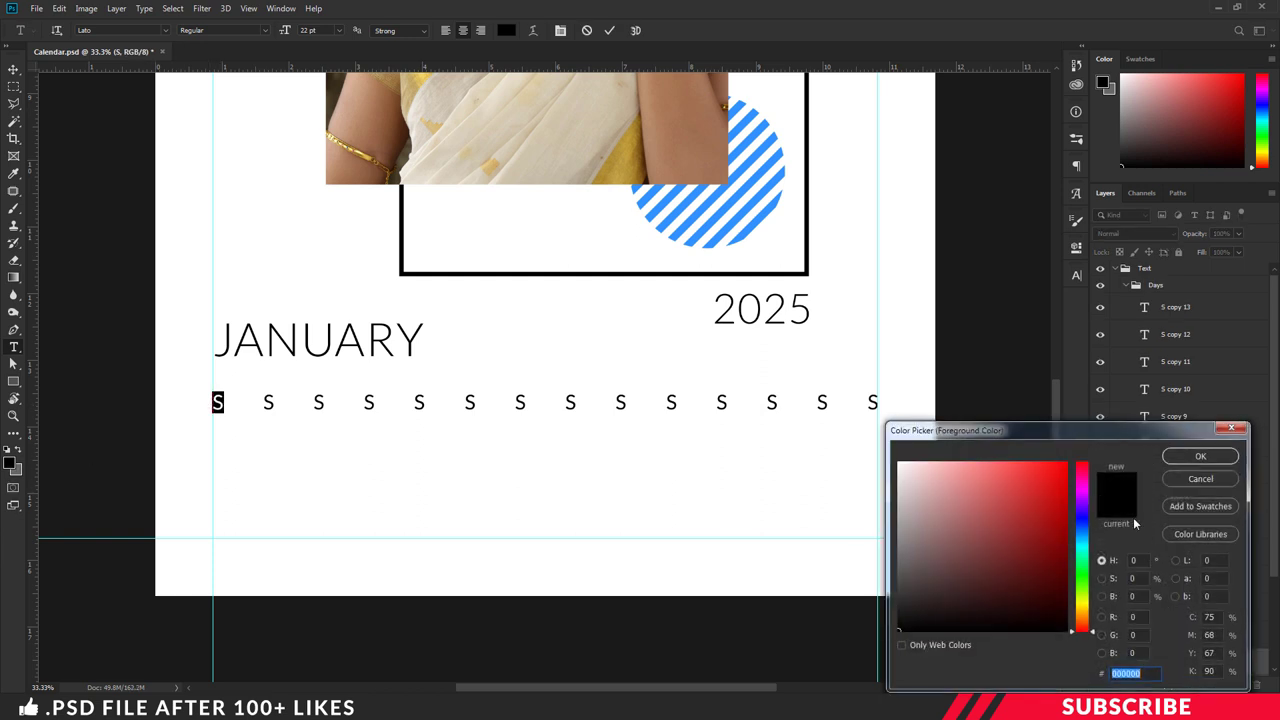
{"action": "left_click", "coordinate": [1060, 460]}
{"action": "left_click", "coordinate": [1198, 455]}
{"action": "left_click", "coordinate": [219, 402]}
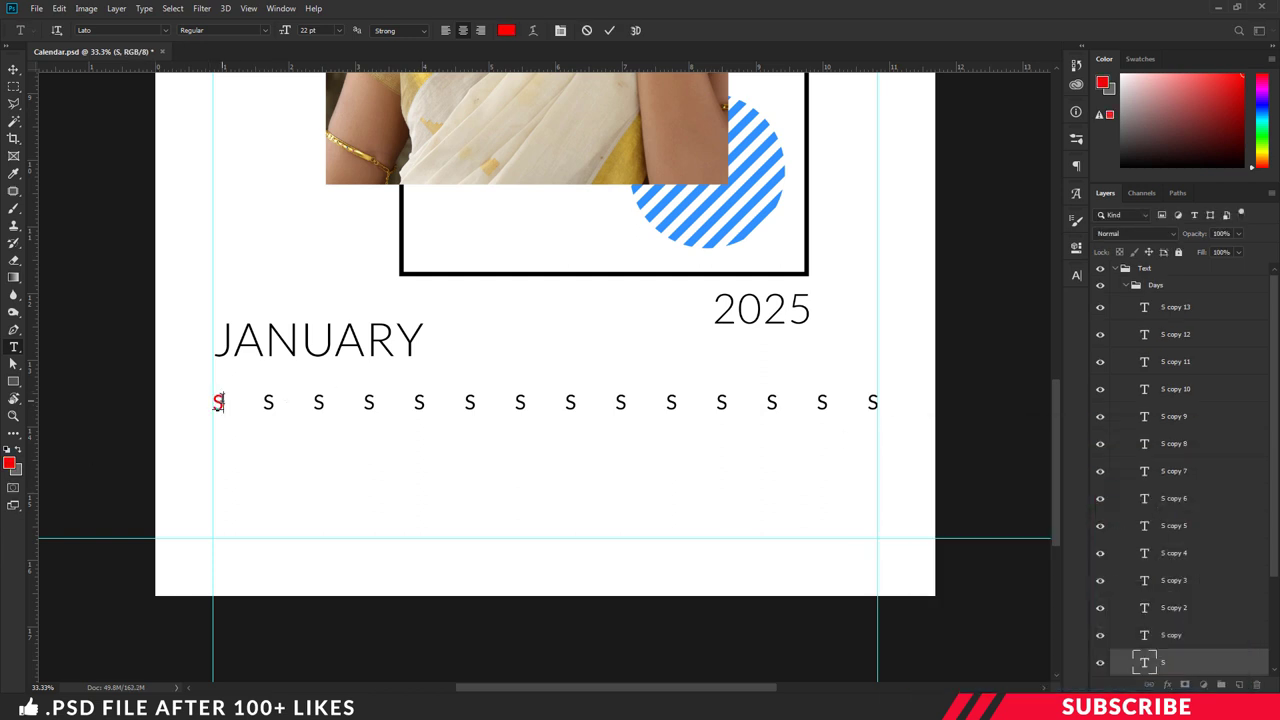
Retype the second, third and fourth letters as M, T and W
{"action": "left_click", "coordinate": [268, 402]}
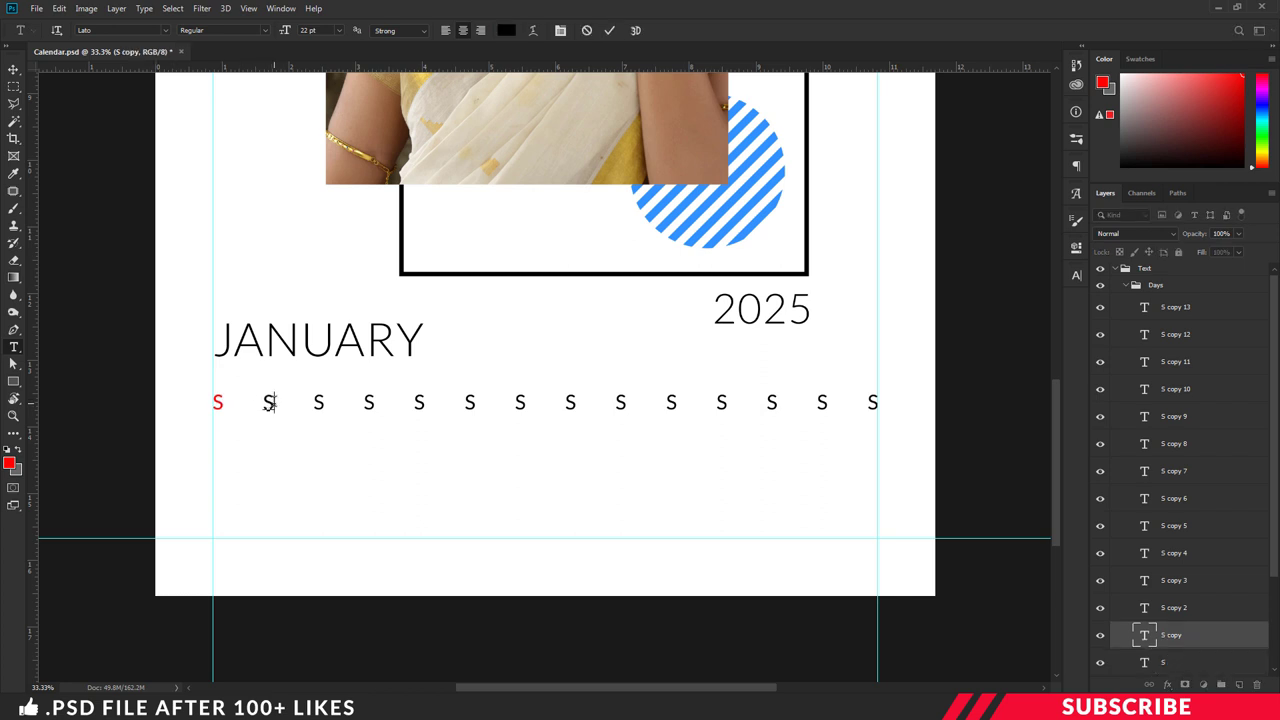
{"action": "left_click_drag", "start_coordinate": [276, 402], "coordinate": [262, 402]}
{"action": "key", "text": "BackSpace"}
{"action": "type", "text": "M"}
{"action": "left_click", "coordinate": [316, 402]}
{"action": "left_click_drag", "start_coordinate": [326, 402], "coordinate": [311, 402]}
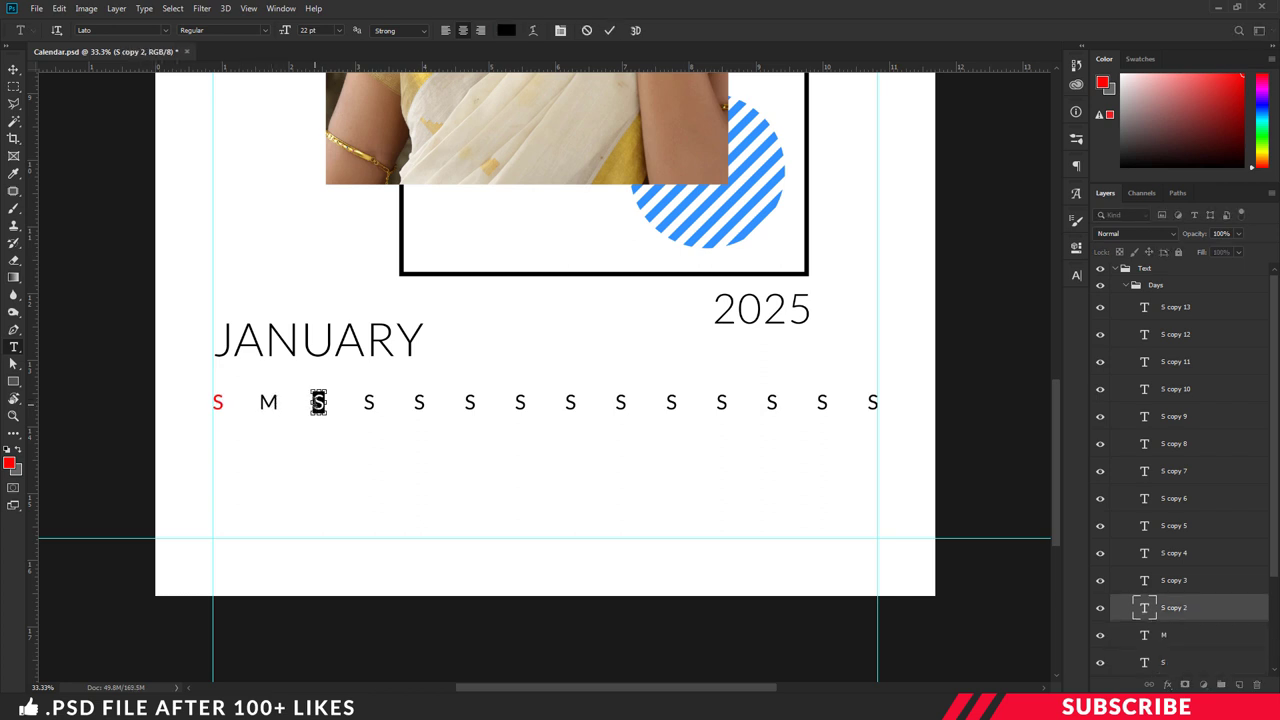
{"action": "key", "text": "BackSpace"}
{"action": "type", "text": "T"}
{"action": "key", "text": "ctrl+Return"}
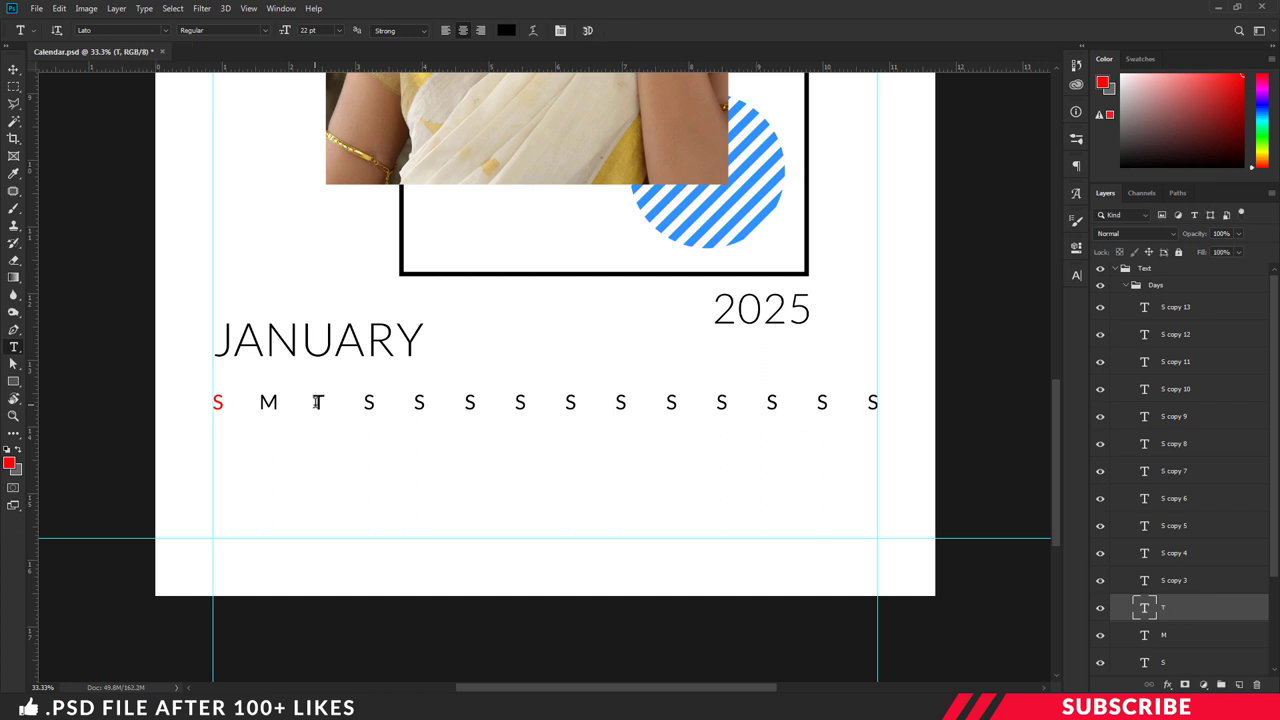
{"action": "left_click", "coordinate": [369, 402]}
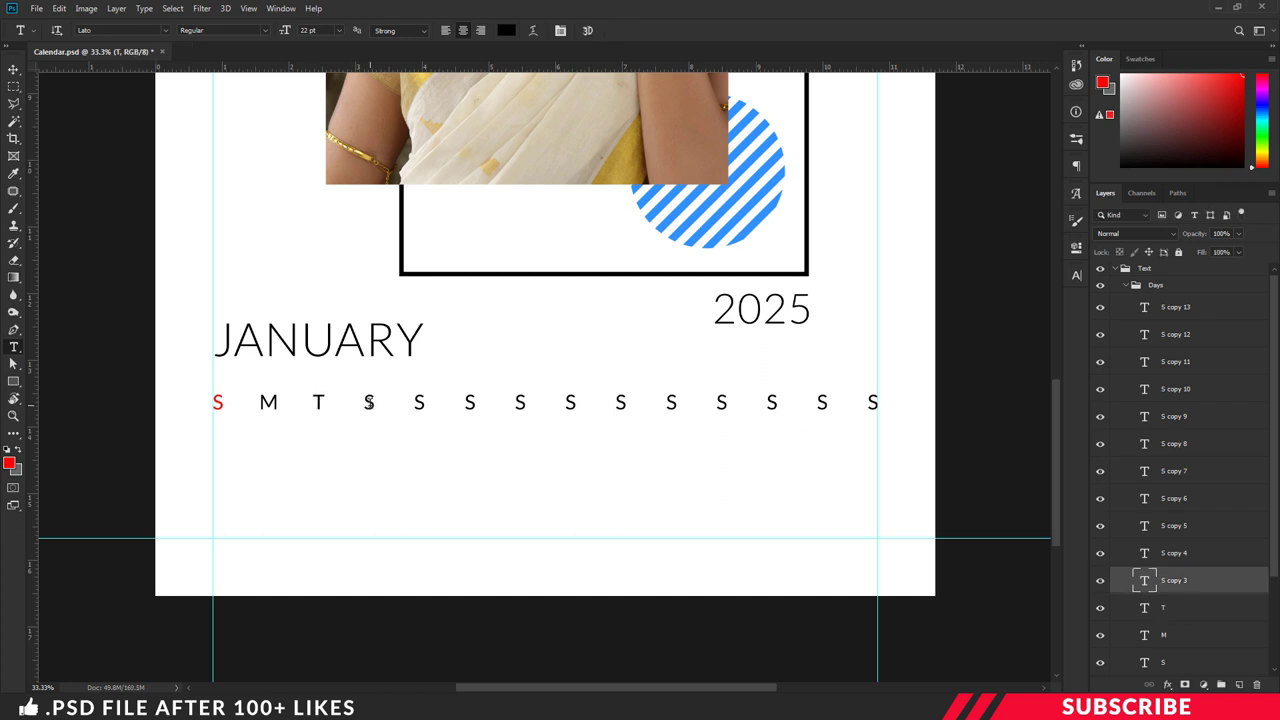
{"action": "left_click_drag", "start_coordinate": [376, 402], "coordinate": [361, 402]}
{"action": "type", "text": "W"}
Change the fifth and sixth letters to T and F and make the eighth S red
{"action": "double_click", "coordinate": [419, 402]}
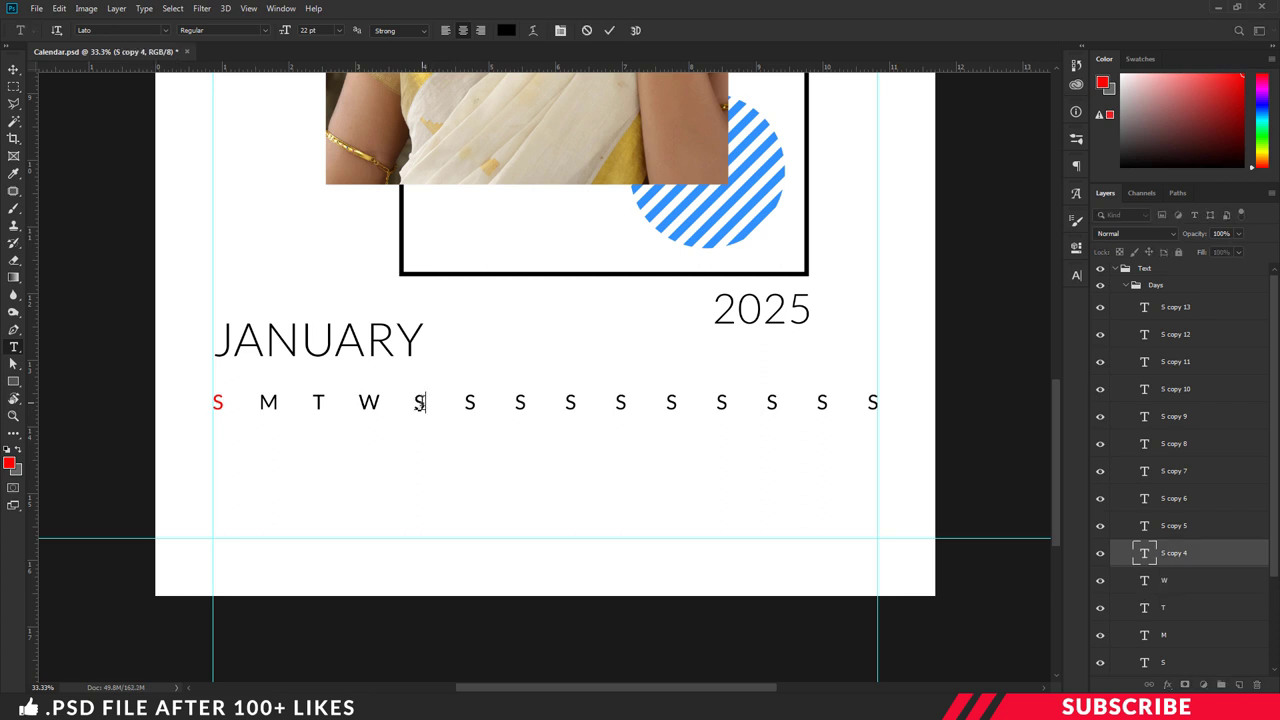
{"action": "type", "text": "T"}
{"action": "double_click", "coordinate": [469, 402]}
{"action": "type", "text": "F"}
{"action": "left_click", "coordinate": [570, 402]}
{"action": "double_click", "coordinate": [570, 402]}
{"action": "key", "text": "alt+BackSpace"}
Retype the second week's letters as M, T, W, T, F and collapse the Days group
{"action": "double_click", "coordinate": [620, 402]}
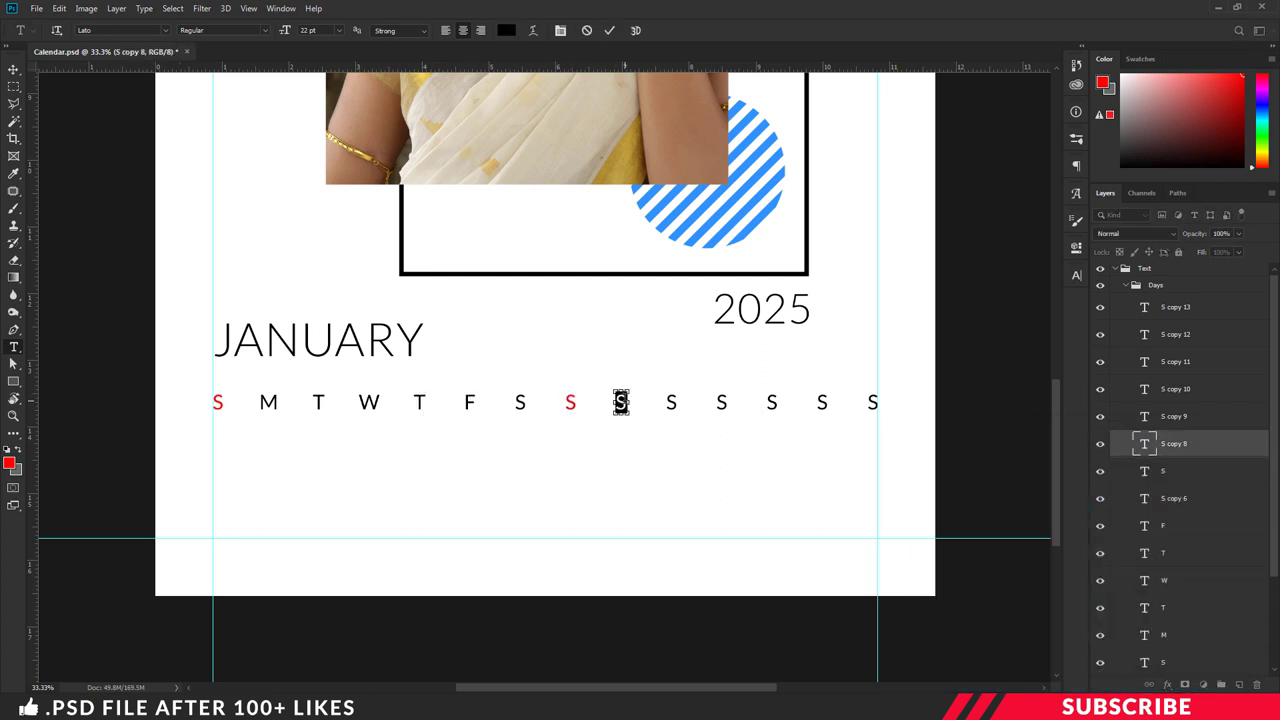
{"action": "type", "text": "M"}
{"action": "double_click", "coordinate": [671, 402]}
{"action": "type", "text": "T"}
{"action": "left_click", "coordinate": [720, 402]}
{"action": "double_click", "coordinate": [720, 402]}
{"action": "type", "text": "W"}
{"action": "double_click", "coordinate": [771, 402]}
{"action": "type", "text": "T"}
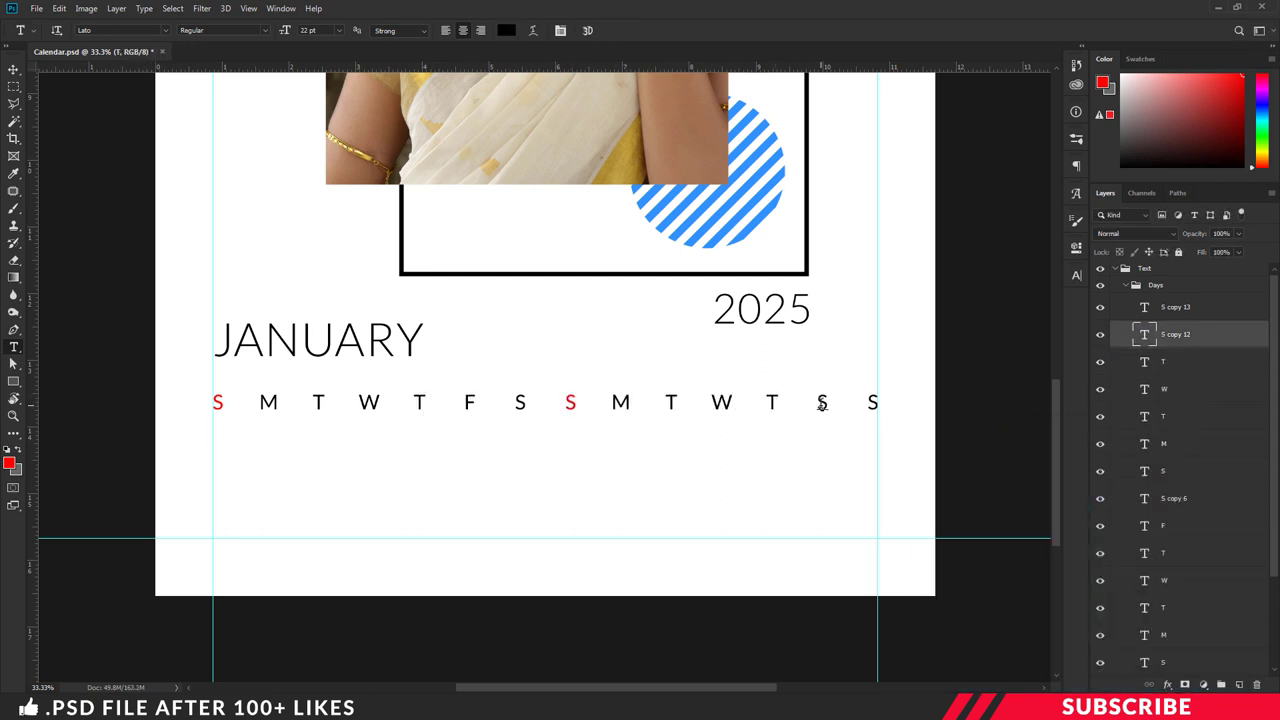
{"action": "double_click", "coordinate": [822, 402]}
{"action": "type", "text": "F"}
{"action": "key", "text": "ctrl+Return"}
{"action": "key", "text": "v"}
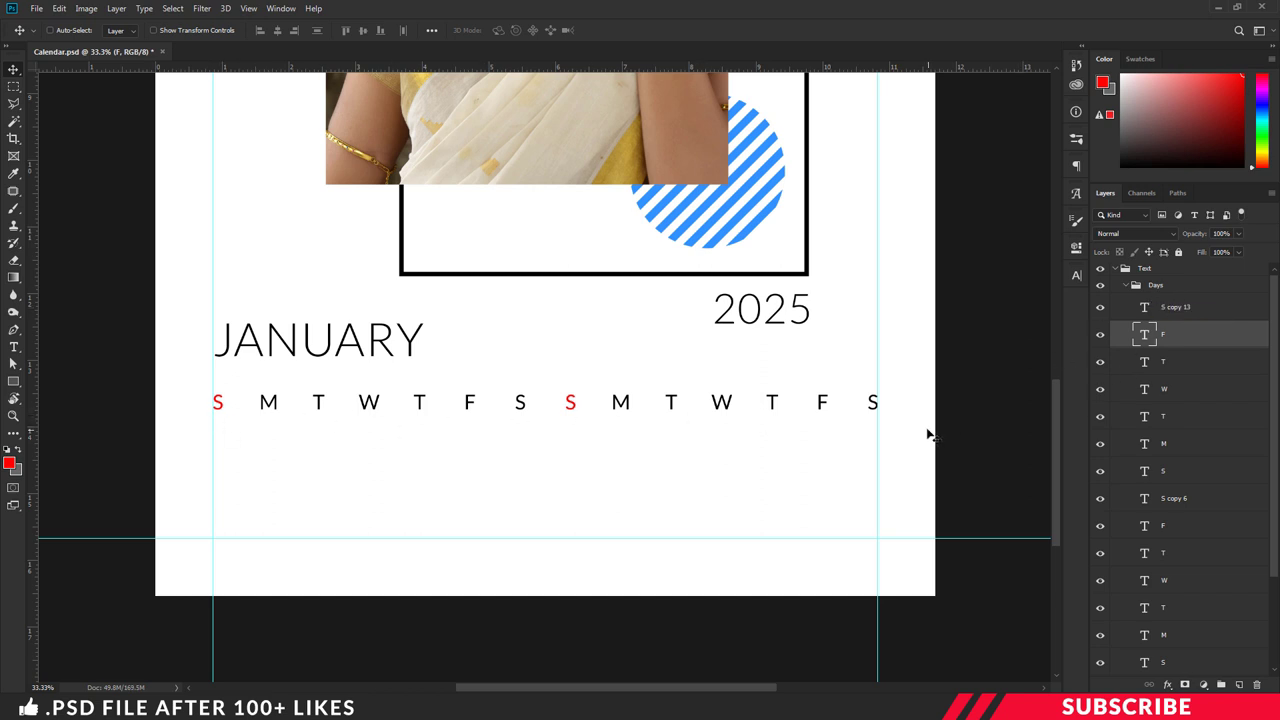
{"action": "left_click", "coordinate": [1126, 286]}
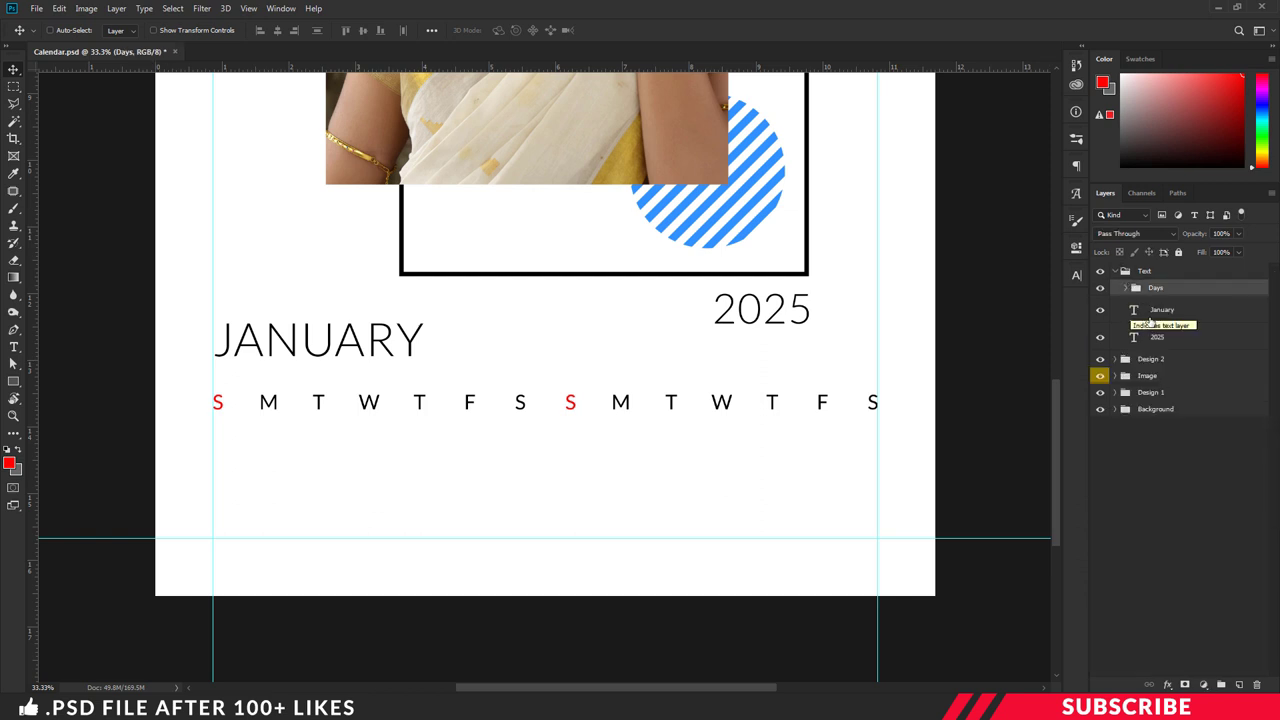
Create a new layer group named R1 and set the foreground colour to black (000000)
{"action": "left_click", "coordinate": [1221, 684]}
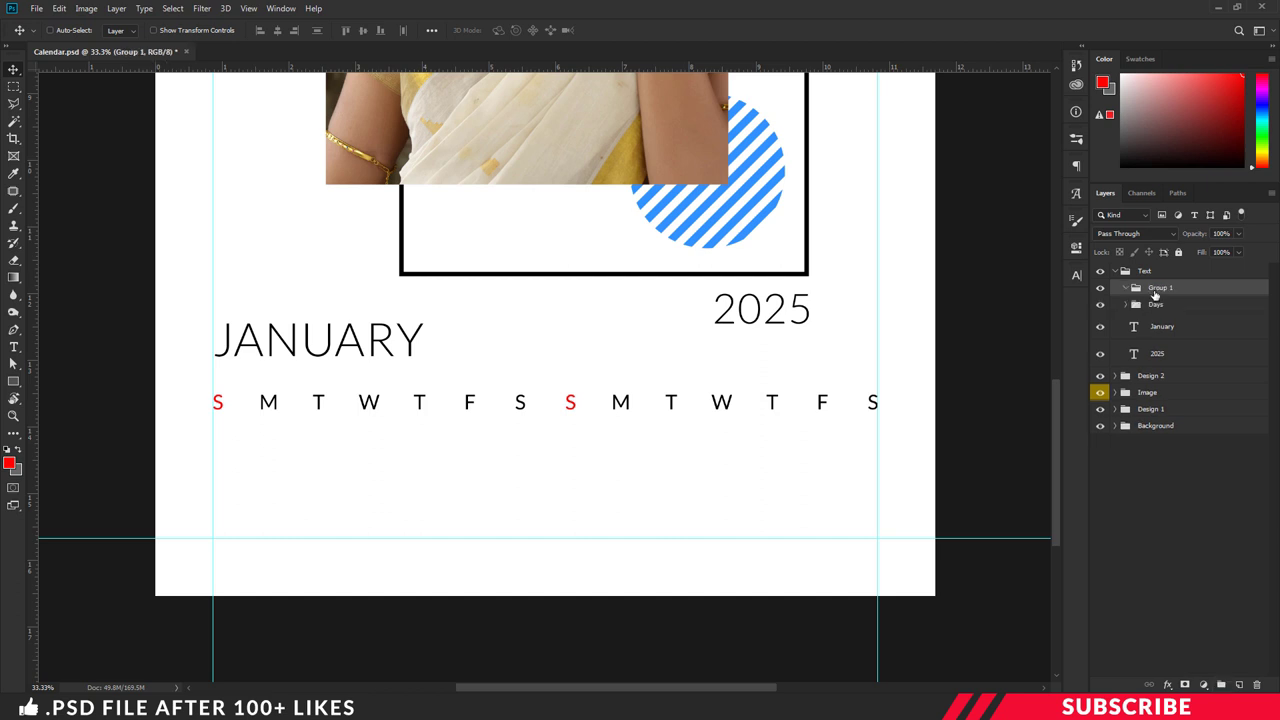
{"action": "double_click", "coordinate": [1160, 288]}
{"action": "type", "text": "R1"}
{"action": "key", "text": "Return"}
{"action": "left_click", "coordinate": [9, 463]}
{"action": "type", "text": "000000"}
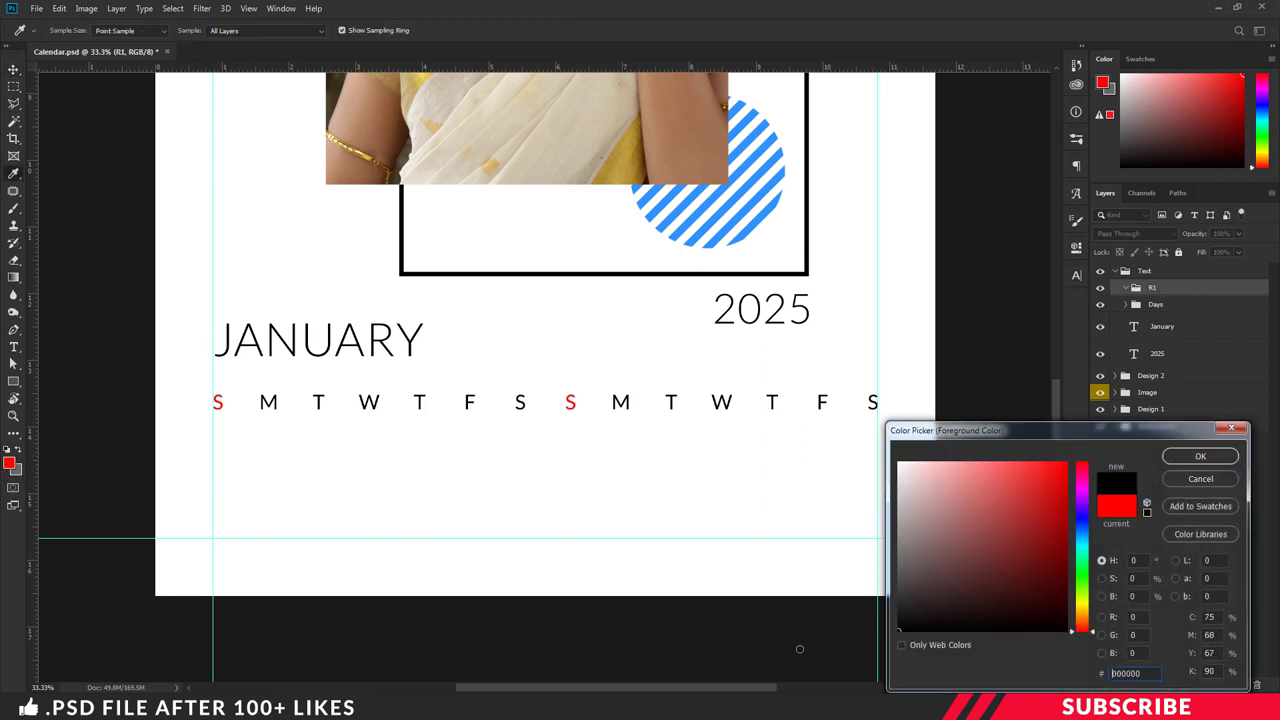
{"action": "left_click", "coordinate": [1201, 457]}
Add an '8' text layer under the first S and duplicate it under the following weekday letters
{"action": "key", "text": "t"}
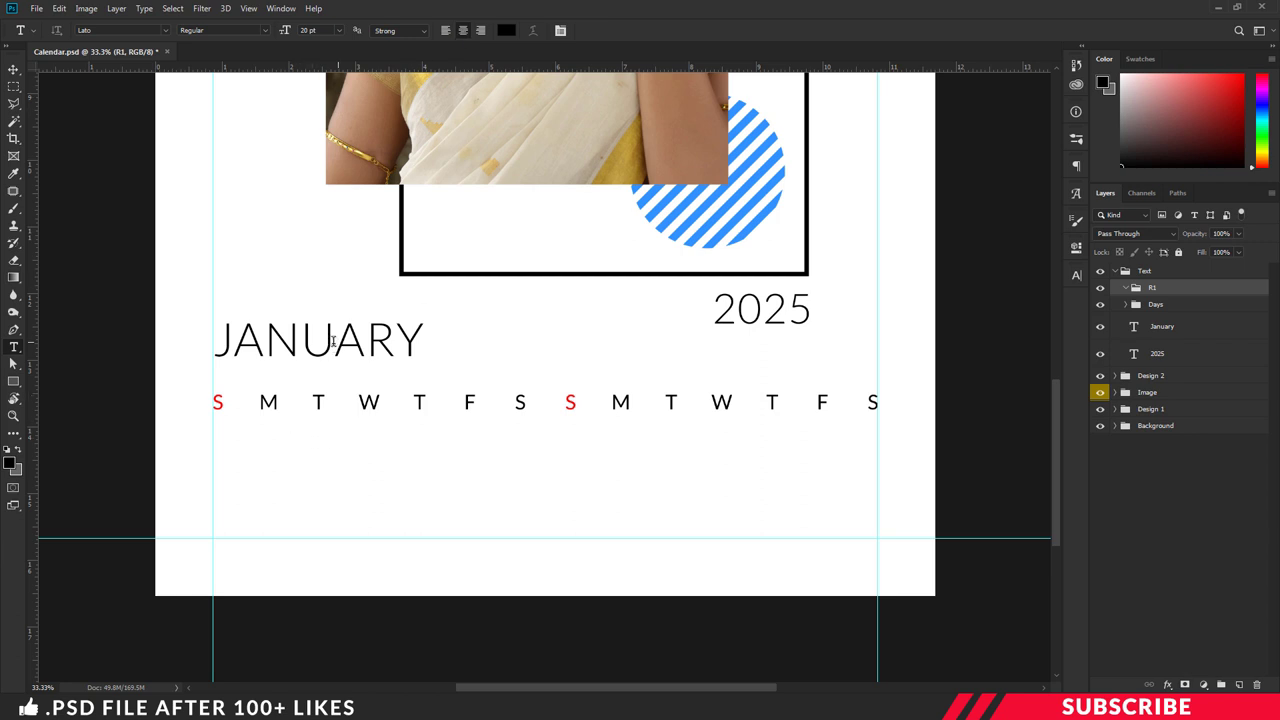
{"action": "left_click", "coordinate": [216, 443]}
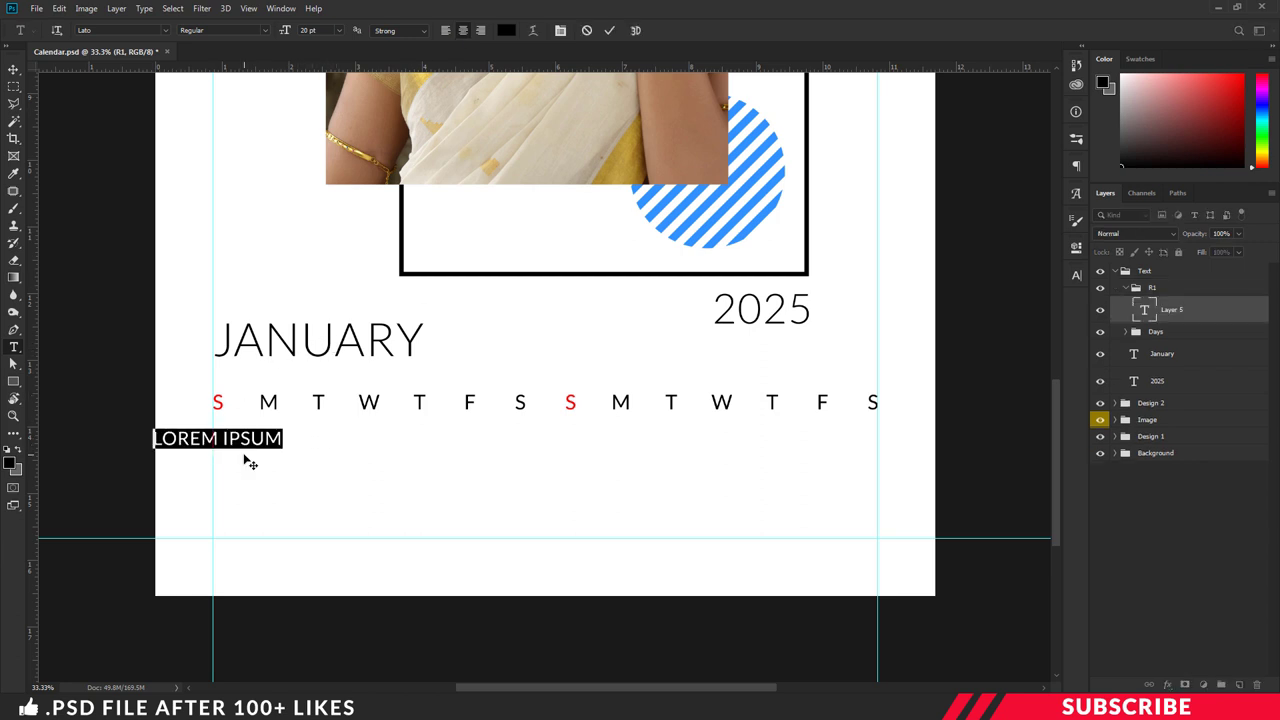
{"action": "type", "text": "8"}
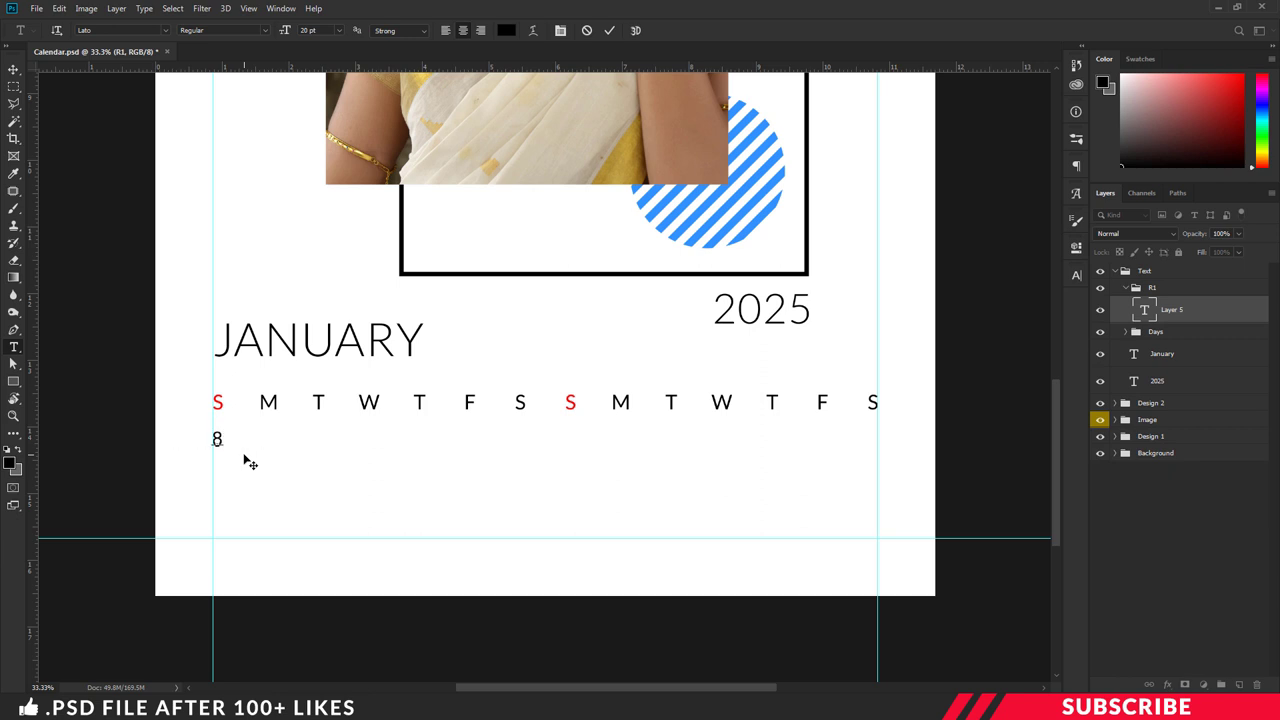
{"action": "key", "text": "ctrl+Return"}
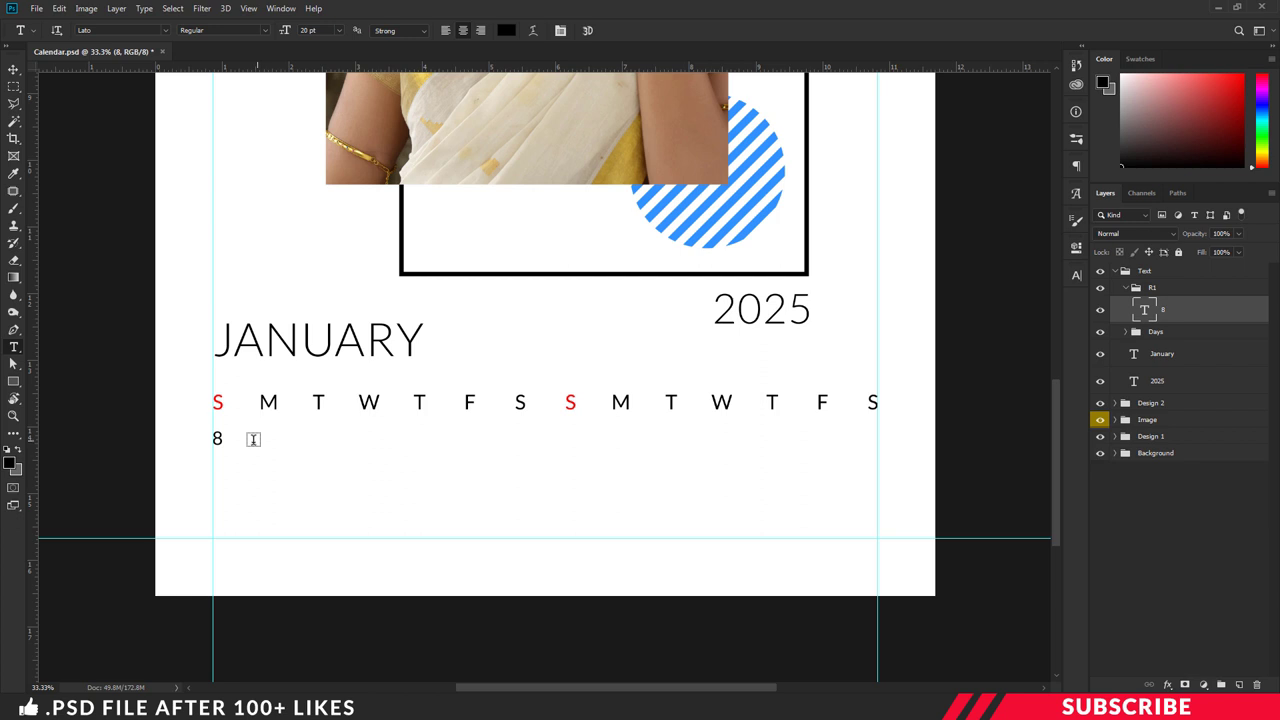
{"action": "key", "text": "ctrl+j"}
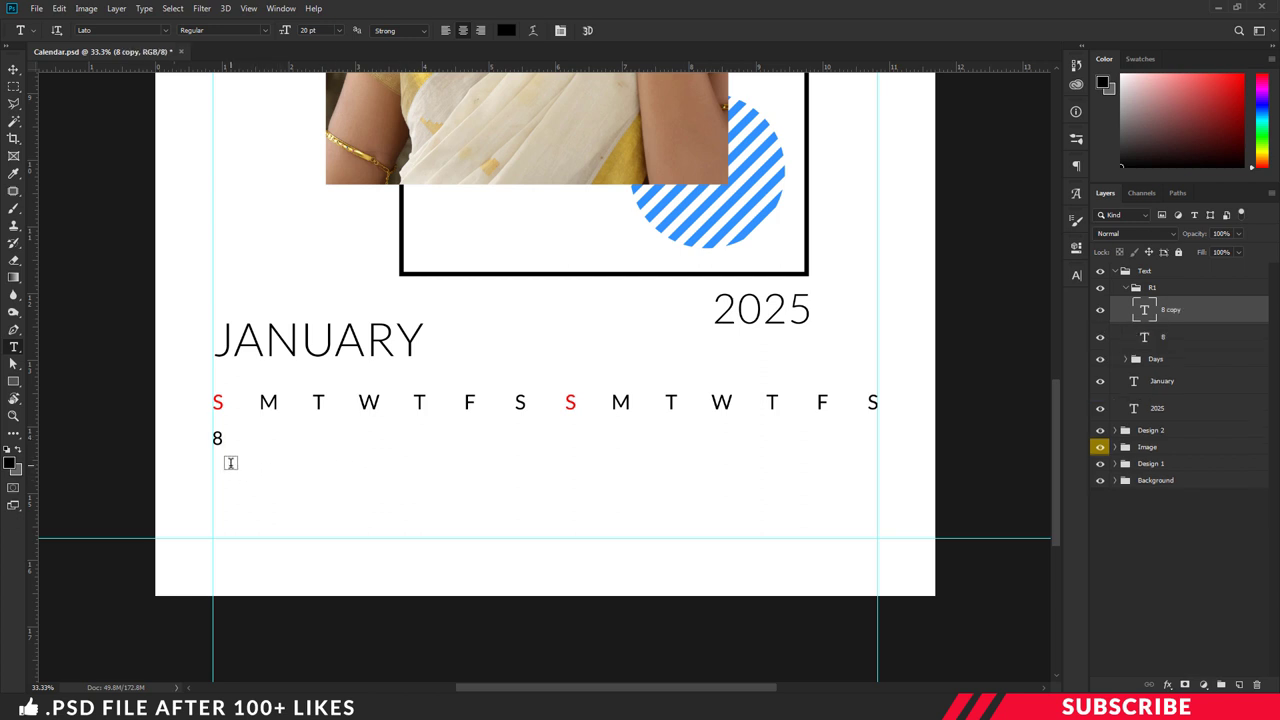
{"action": "key", "text": "v"}
{"action": "left_click_drag", "start_coordinate": [243, 443], "coordinate": [290, 443]}
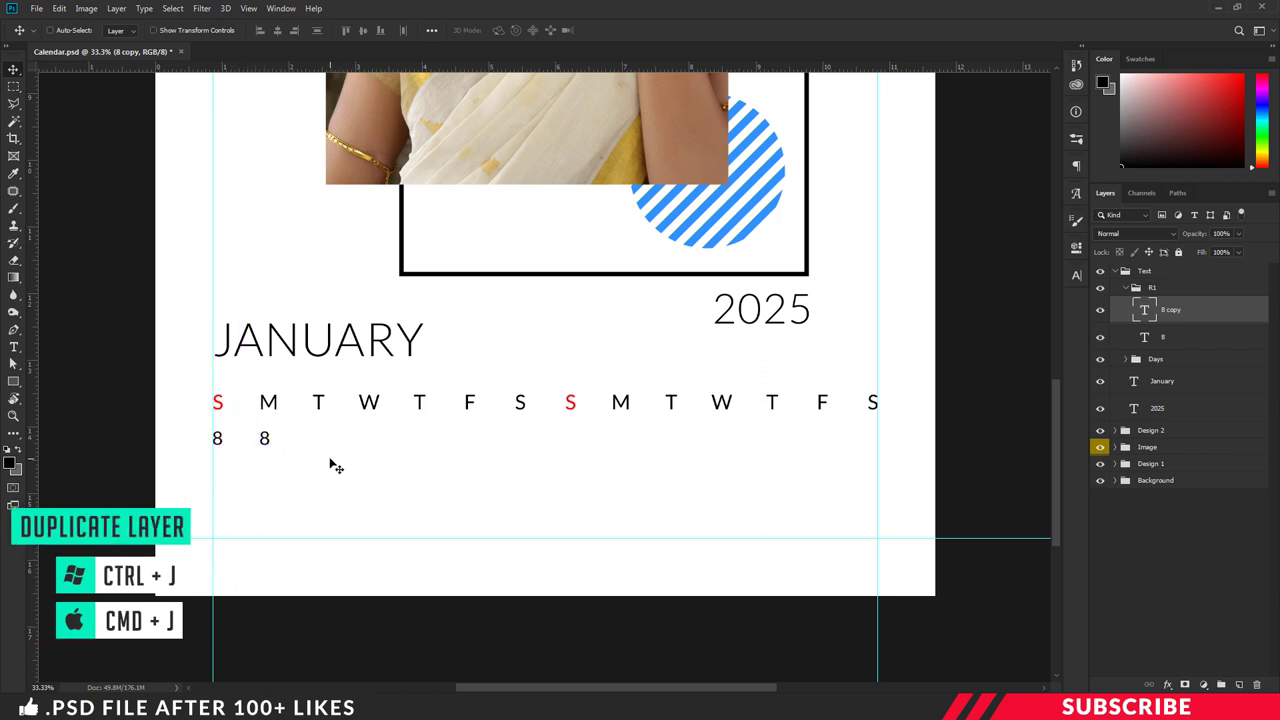
{"action": "key", "text": "ctrl+j"}
{"action": "left_click_drag", "start_coordinate": [266, 443], "coordinate": [410, 450]}
{"action": "key", "text": "ctrl+j"}
{"action": "key", "text": "ctrl+j"}
{"action": "key", "text": "ctrl+j"}
{"action": "left_click_drag", "start_coordinate": [410, 450], "coordinate": [826, 449]}
{"action": "key", "text": "ctrl+j"}
{"action": "key", "text": "ctrl+j"}
{"action": "key", "text": "ctrl+j"}
{"action": "key", "text": "ctrl+j"}
{"action": "key", "text": "ctrl+j"}
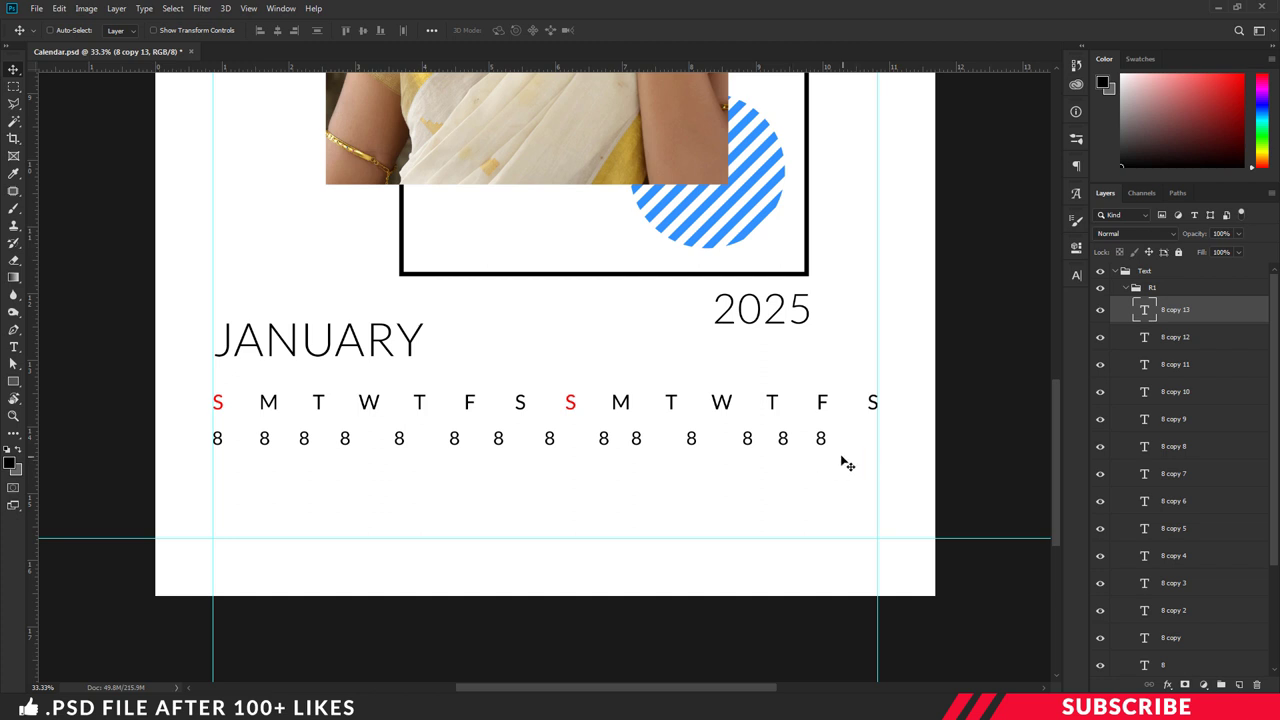
Move the last 8 under the final S, then evenly distribute all fourteen 8s by horizontal centres
{"action": "scroll", "coordinate": [1200, 415], "scroll_direction": "down", "scroll_amount": 3}
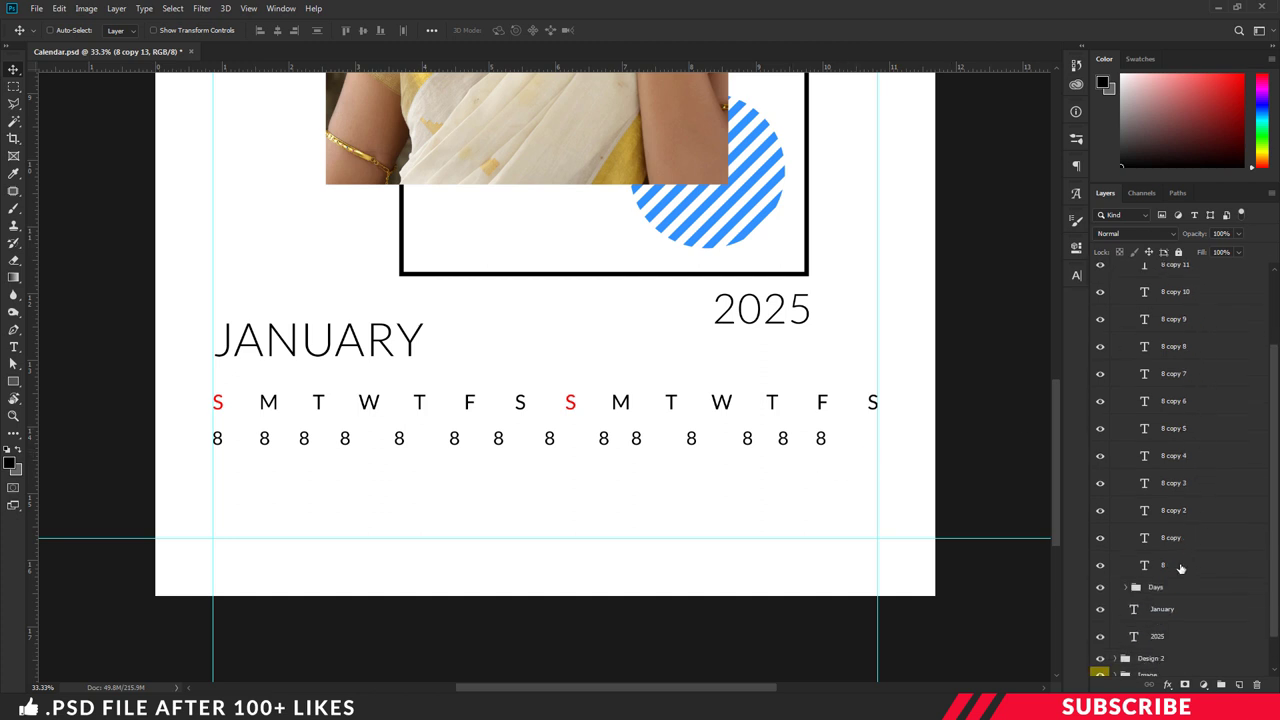
{"action": "left_click", "coordinate": [1180, 568]}
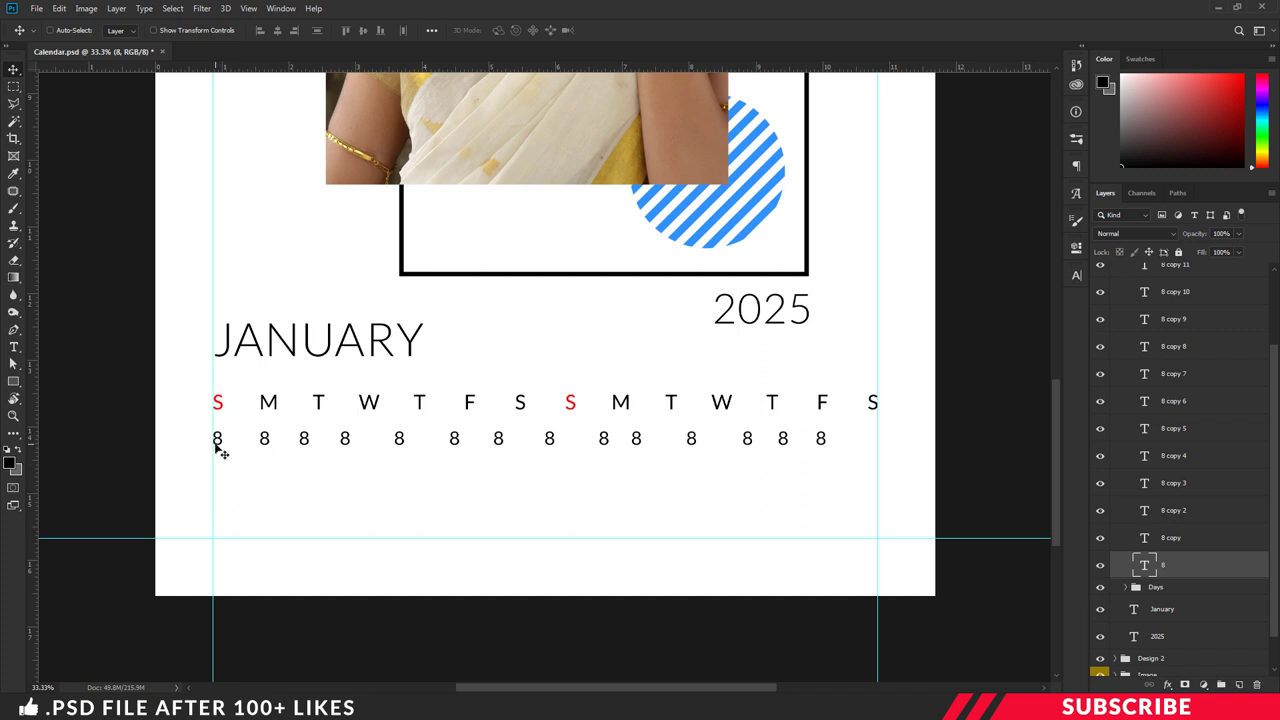
{"action": "scroll", "coordinate": [1215, 405], "scroll_direction": "up", "scroll_amount": 3}
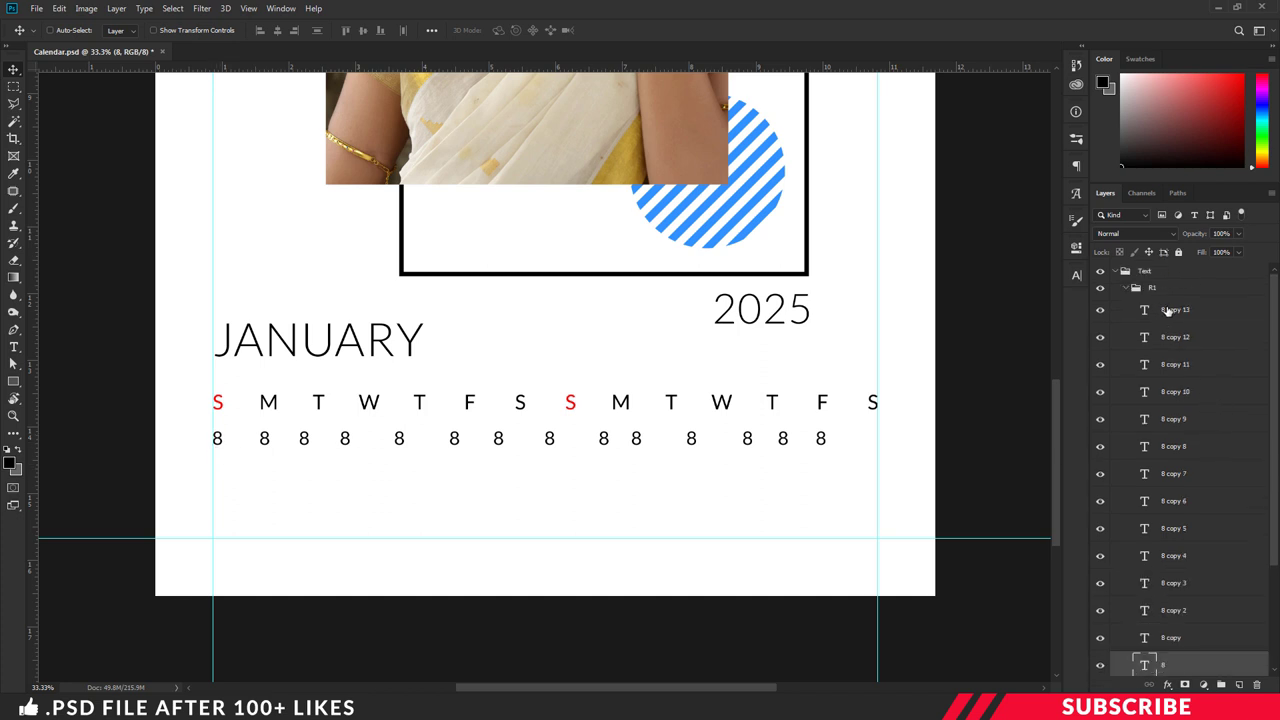
{"action": "left_click", "coordinate": [1167, 311]}
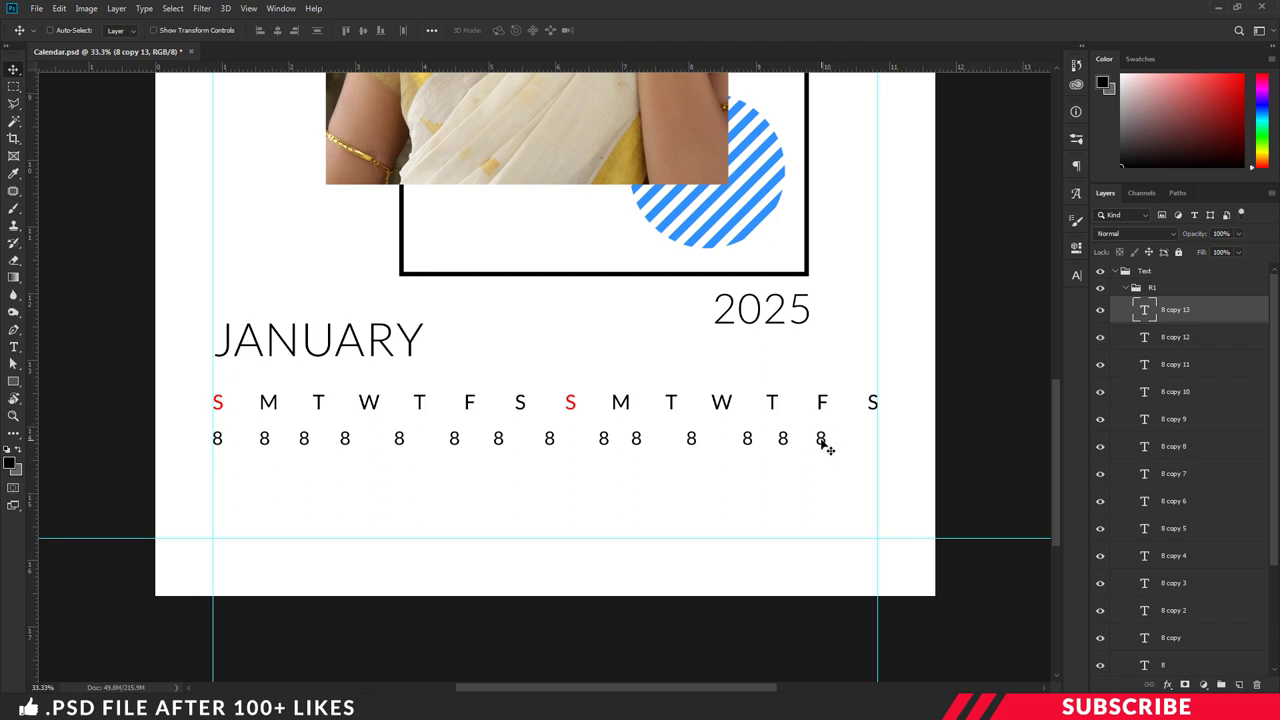
{"action": "left_click_drag", "start_coordinate": [822, 443], "coordinate": [895, 406]}
{"action": "scroll", "coordinate": [1213, 413], "scroll_direction": "down", "scroll_amount": 3}
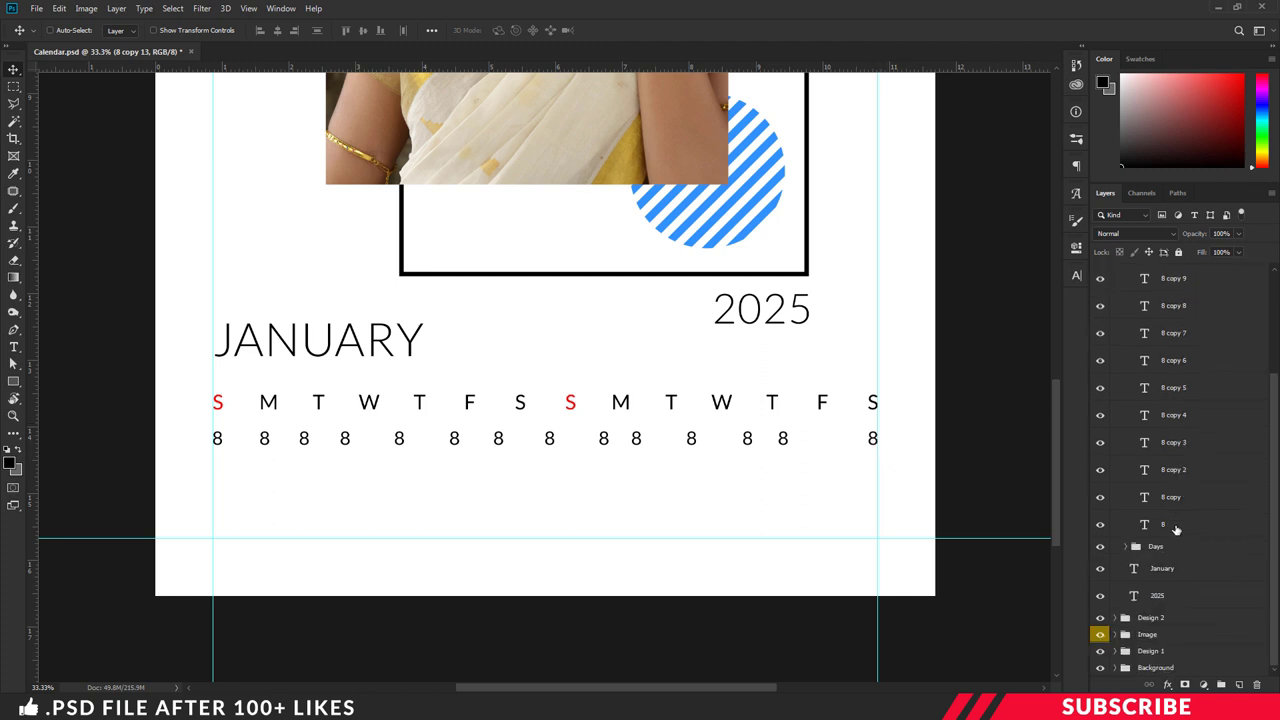
{"action": "left_click", "coordinate": [1176, 528], "text": "shift"}
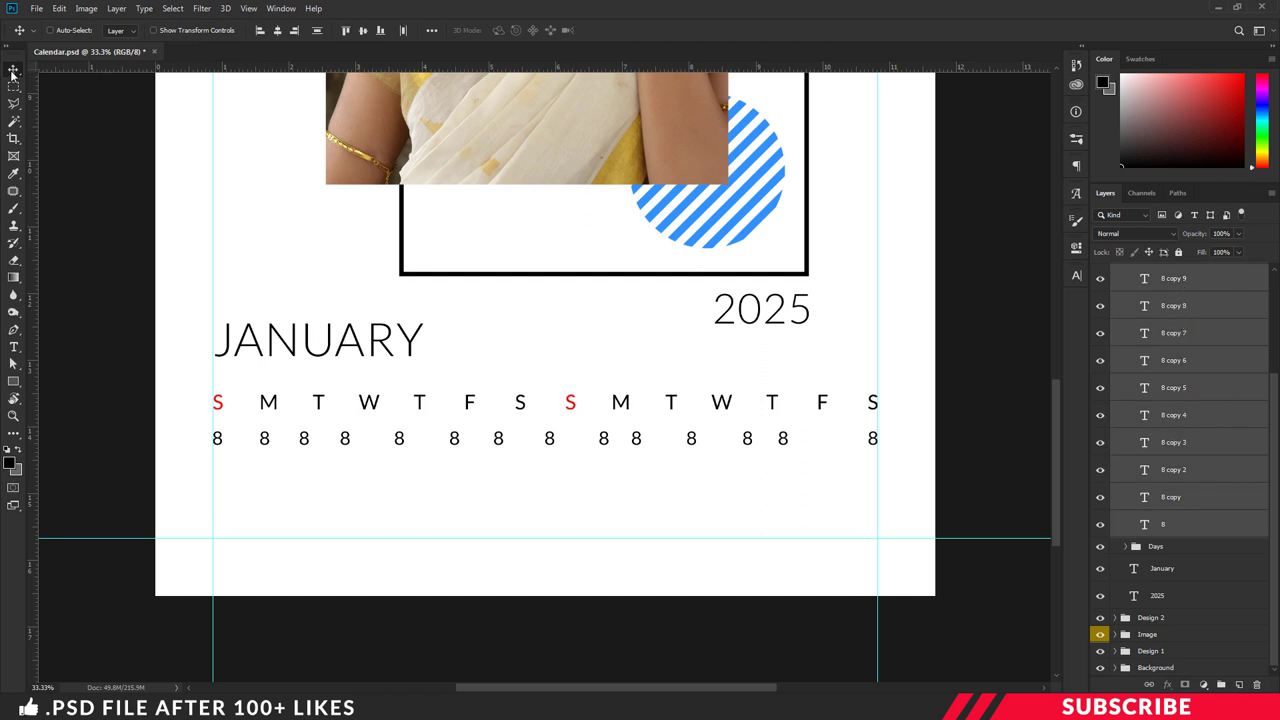
{"action": "left_click", "coordinate": [405, 31]}
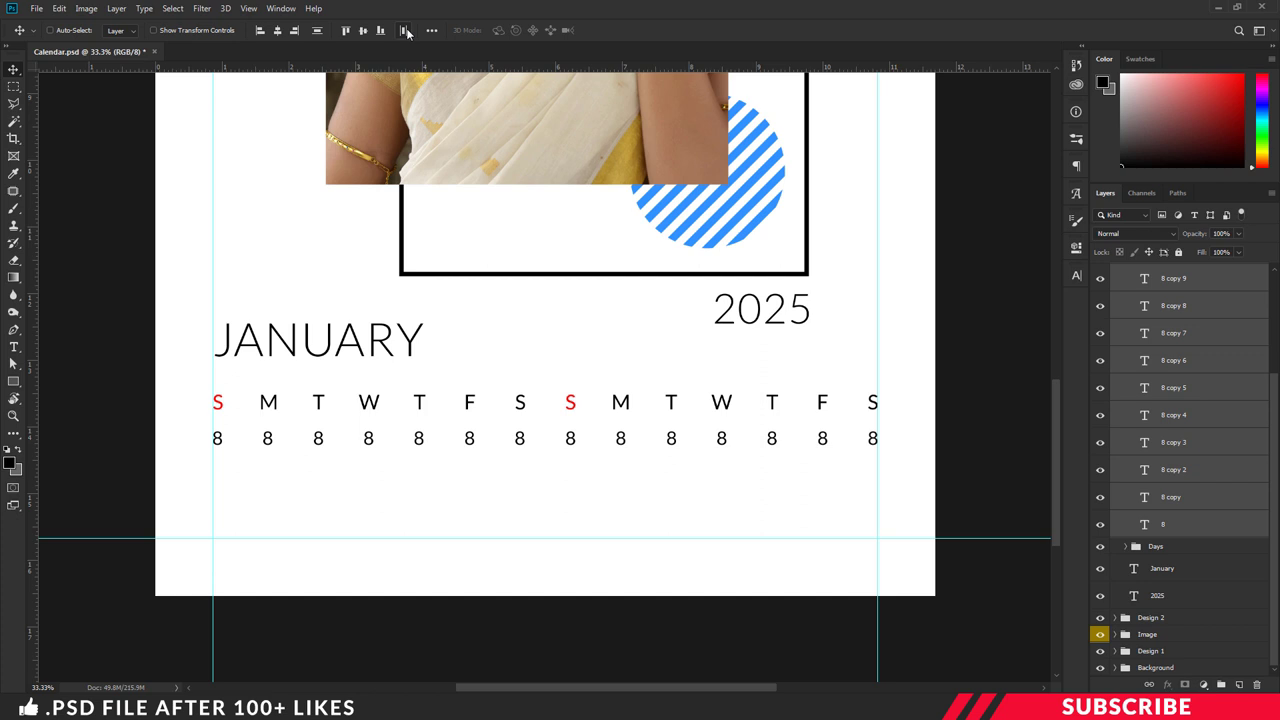
{"action": "scroll", "coordinate": [1112, 400], "scroll_direction": "up", "scroll_amount": 2}
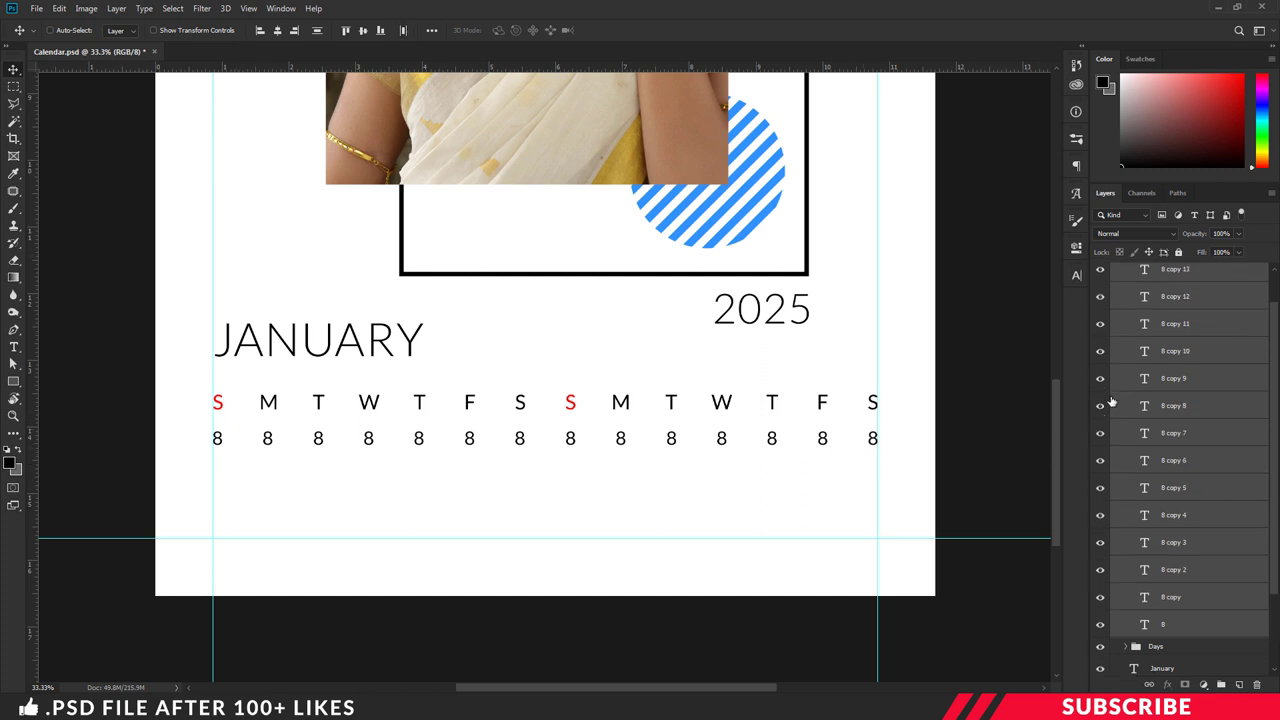
Duplicate the R1 row group as R2 and move it down into a second row
{"action": "key", "text": "ctrl+g"}
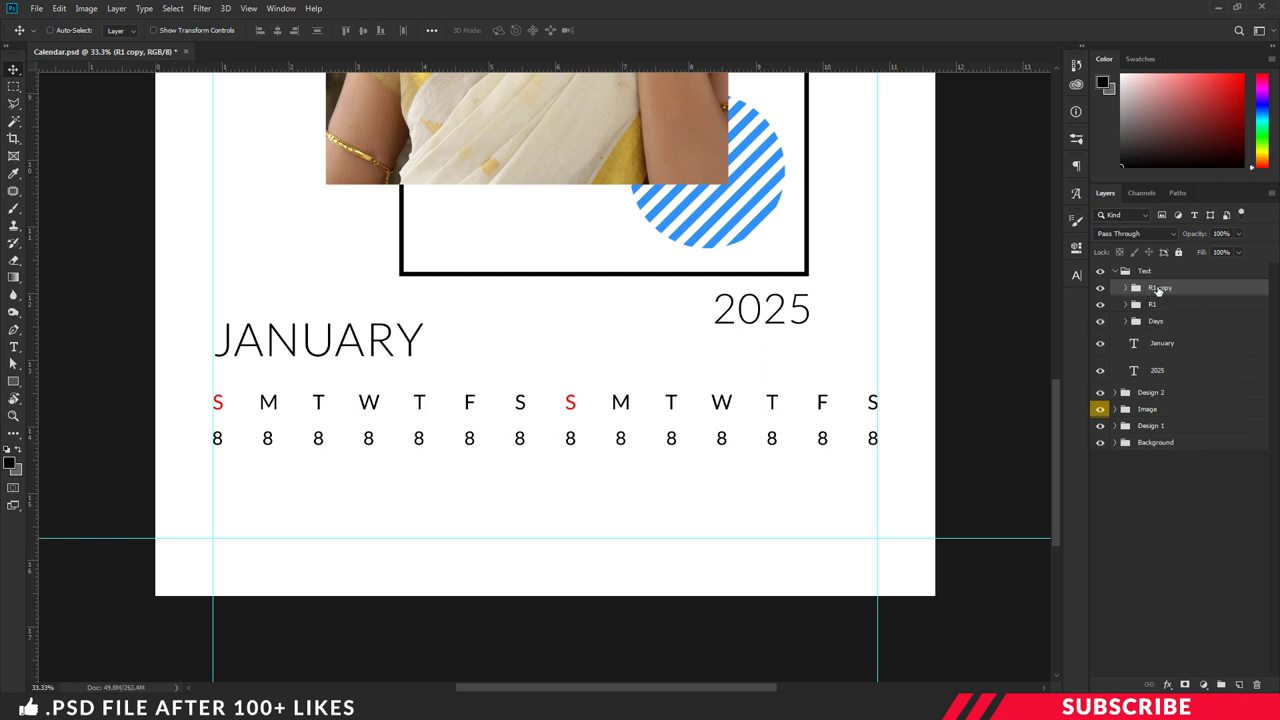
{"action": "double_click", "coordinate": [1160, 287]}
{"action": "type", "text": "R2"}
{"action": "key", "text": "Return"}
{"action": "left_click_drag", "start_coordinate": [632, 443], "coordinate": [620, 473]}
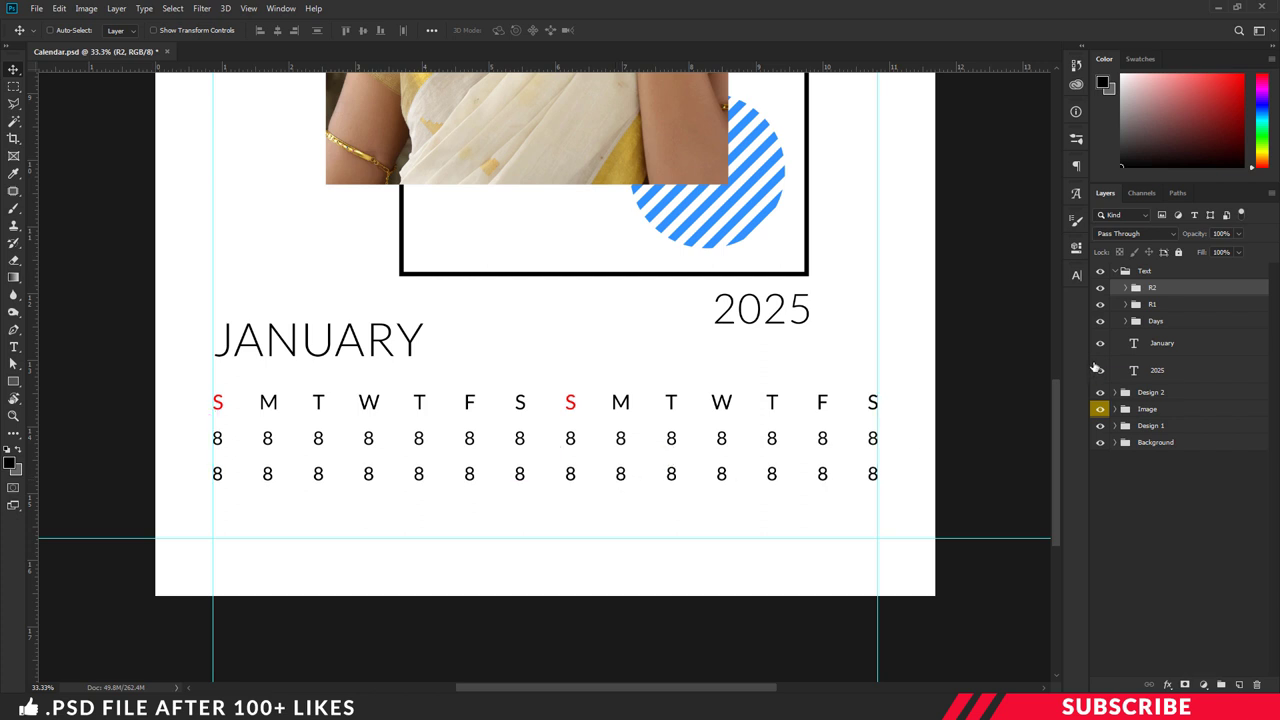
Duplicate R2 as R3 and move it down into a third row
{"action": "key", "text": "ctrl"}
{"action": "key", "text": "ctrl+j"}
{"action": "double_click", "coordinate": [1160, 288]}
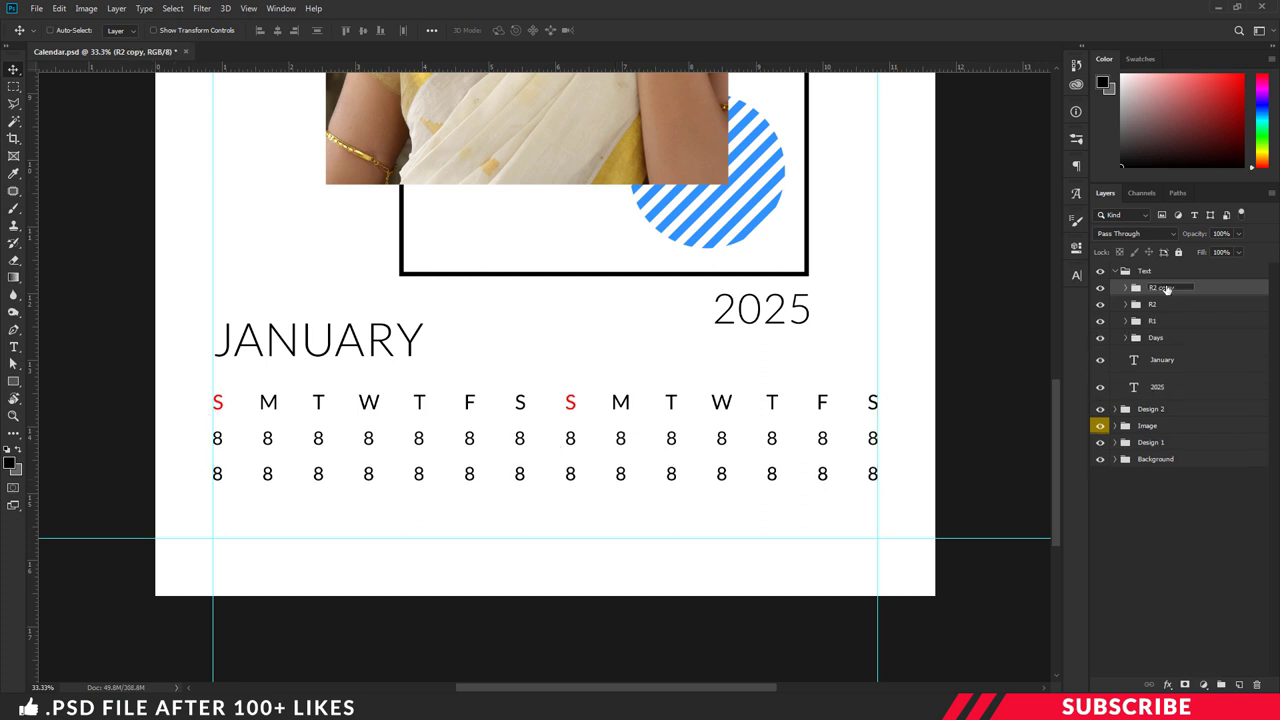
{"action": "double_click", "coordinate": [1166, 288]}
{"action": "key", "text": "BackSpace"}
{"action": "type", "text": "3"}
{"action": "key", "text": "Return"}
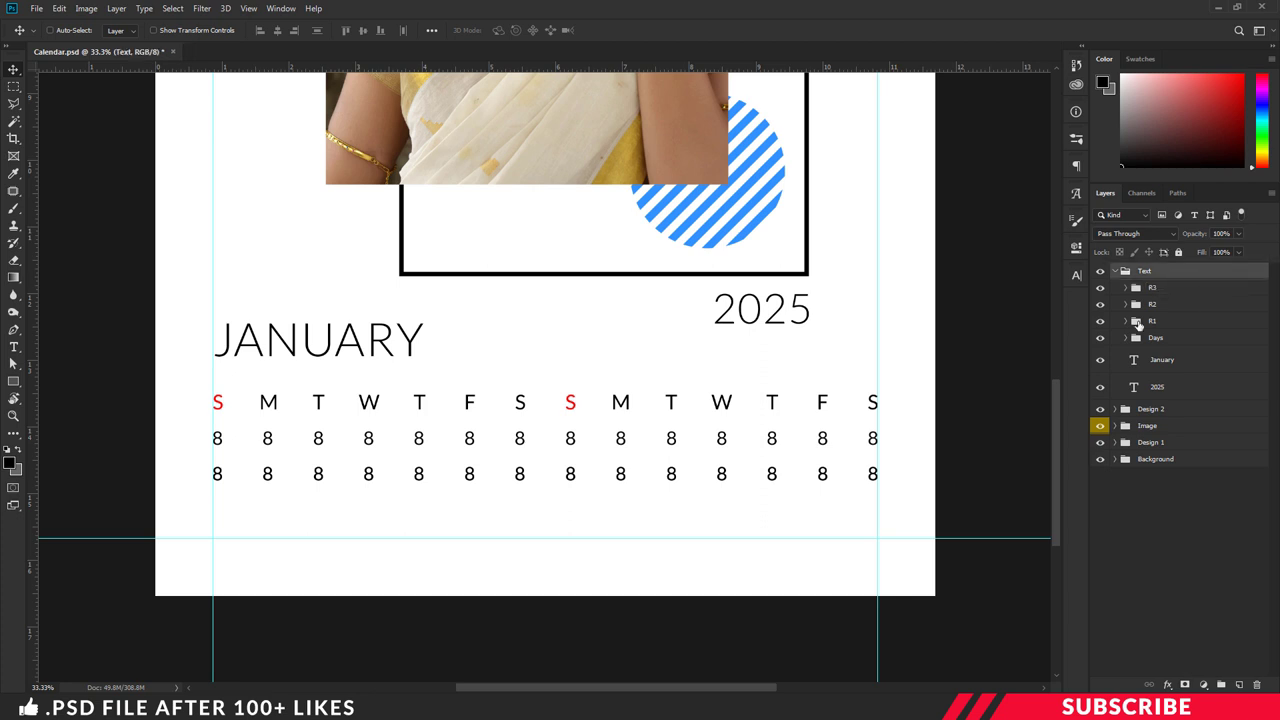
{"action": "left_click", "coordinate": [1176, 290]}
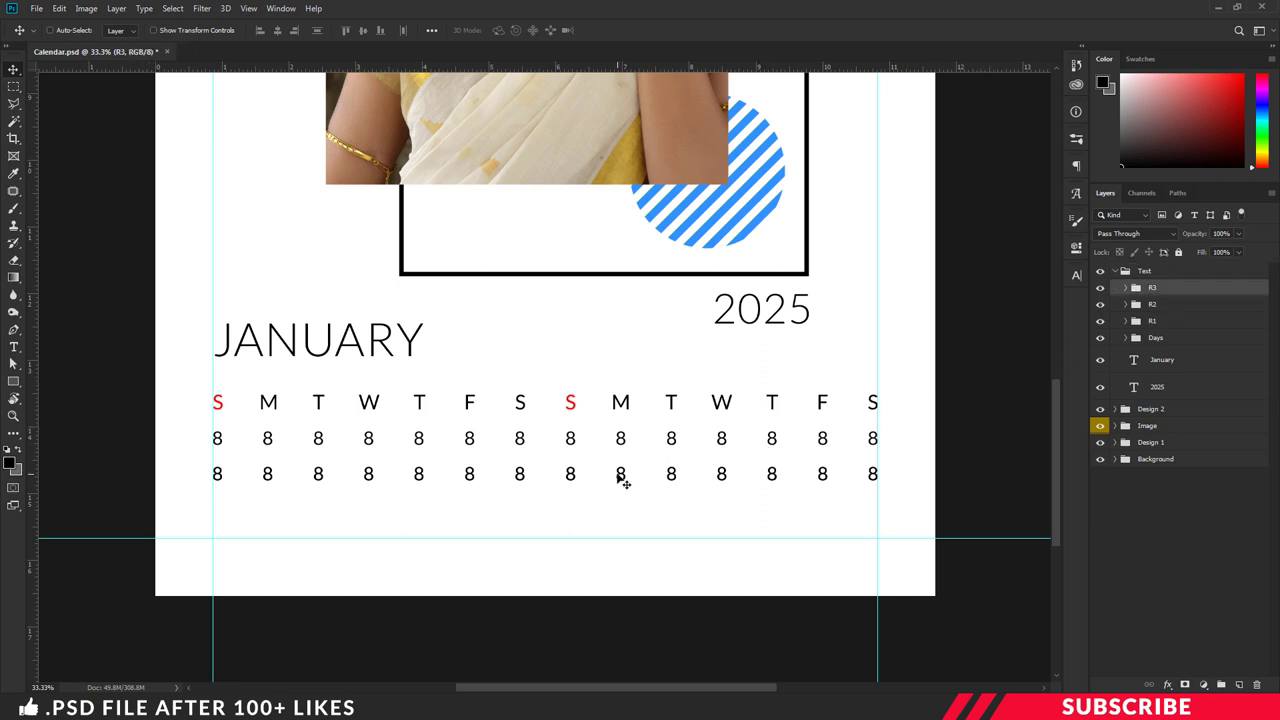
{"action": "left_click_drag", "start_coordinate": [620, 480], "coordinate": [614, 514]}
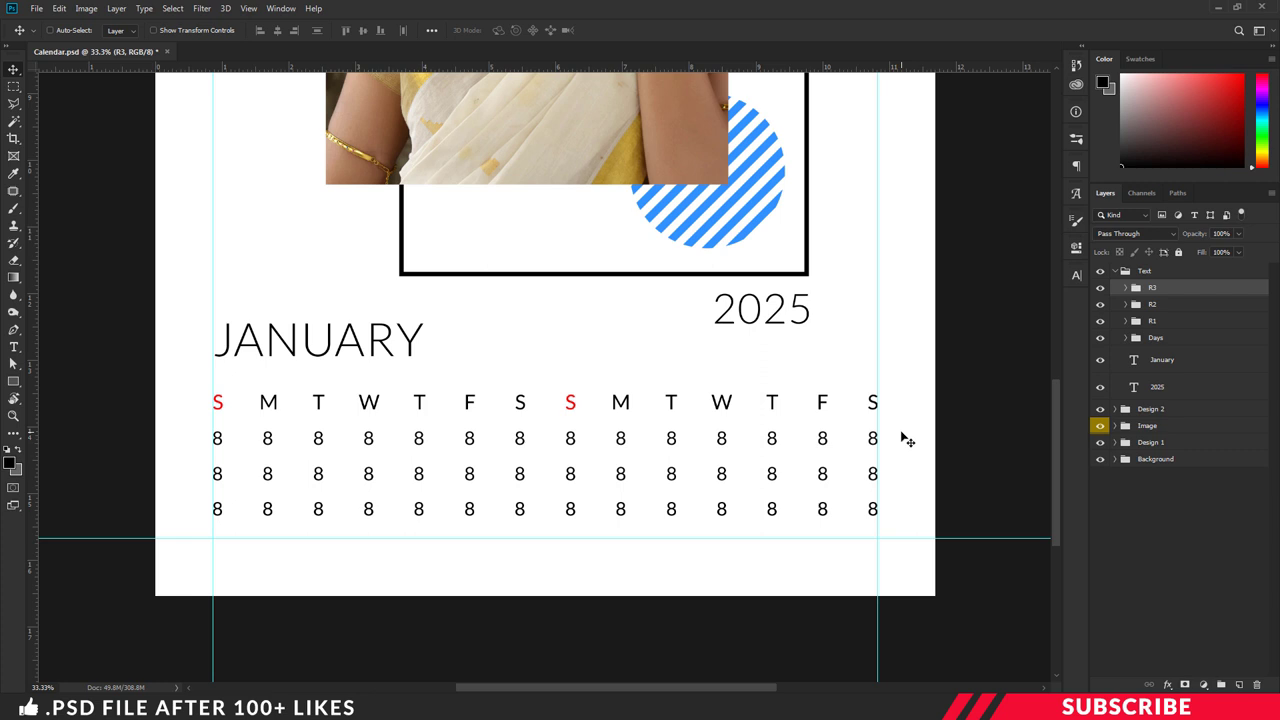
{"action": "key", "text": "t"}
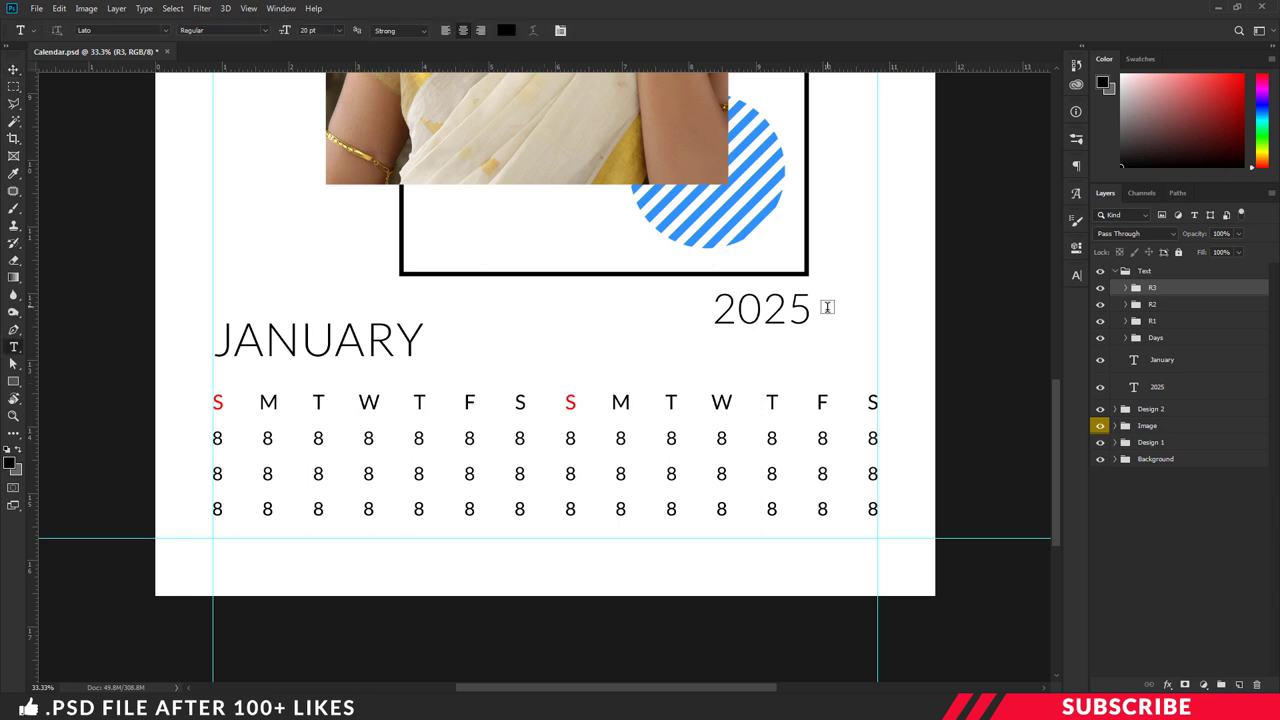
Hide the placeholder 8s under the first S, M and T so January starts on Wednesday
{"action": "left_click", "coordinate": [368, 437]}
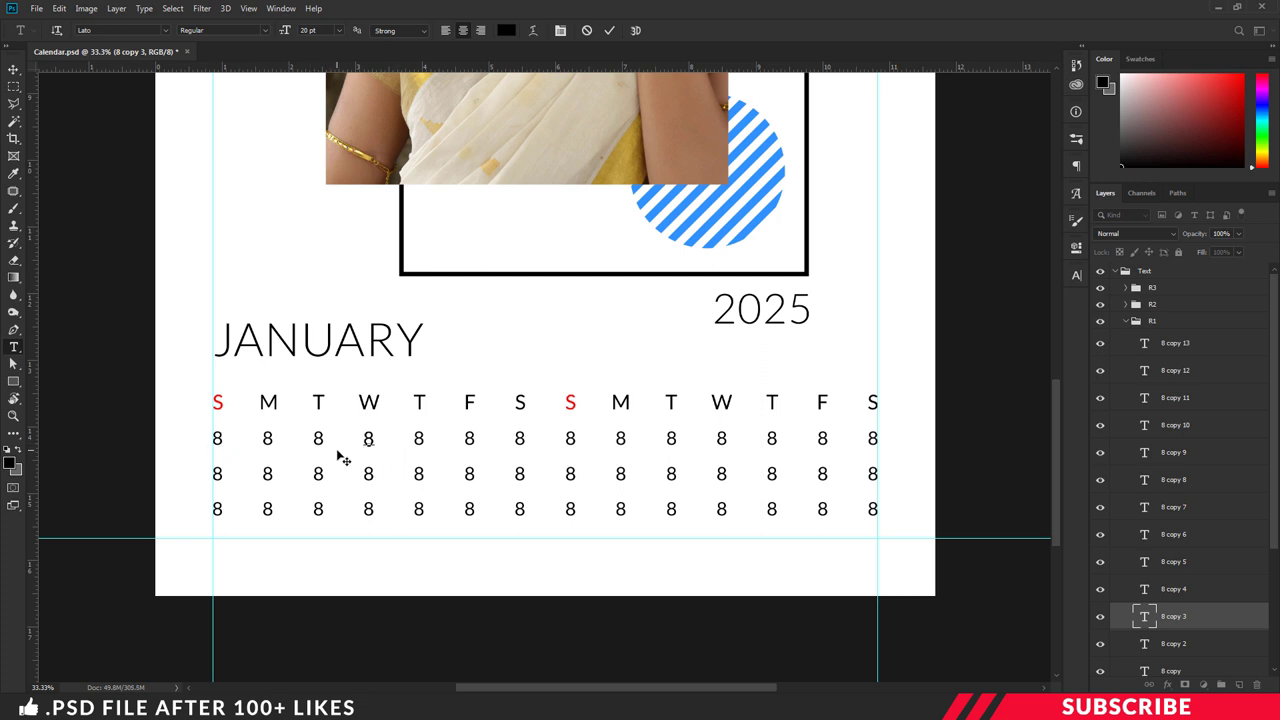
{"action": "left_click", "coordinate": [1100, 616]}
{"action": "left_click", "coordinate": [1100, 589]}
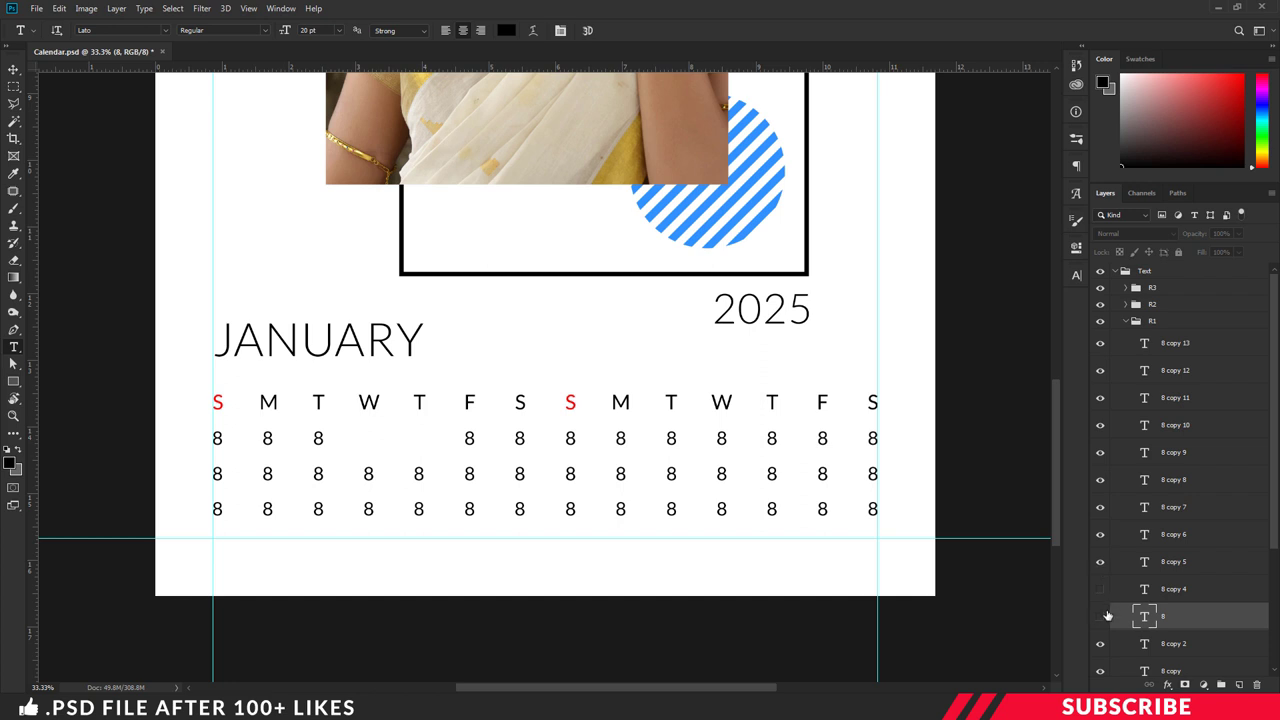
{"action": "left_click", "coordinate": [1100, 589]}
{"action": "left_click", "coordinate": [1100, 616]}
{"action": "scroll", "coordinate": [1150, 562], "scroll_direction": "down", "scroll_amount": 2}
{"action": "left_click", "coordinate": [1100, 598]}
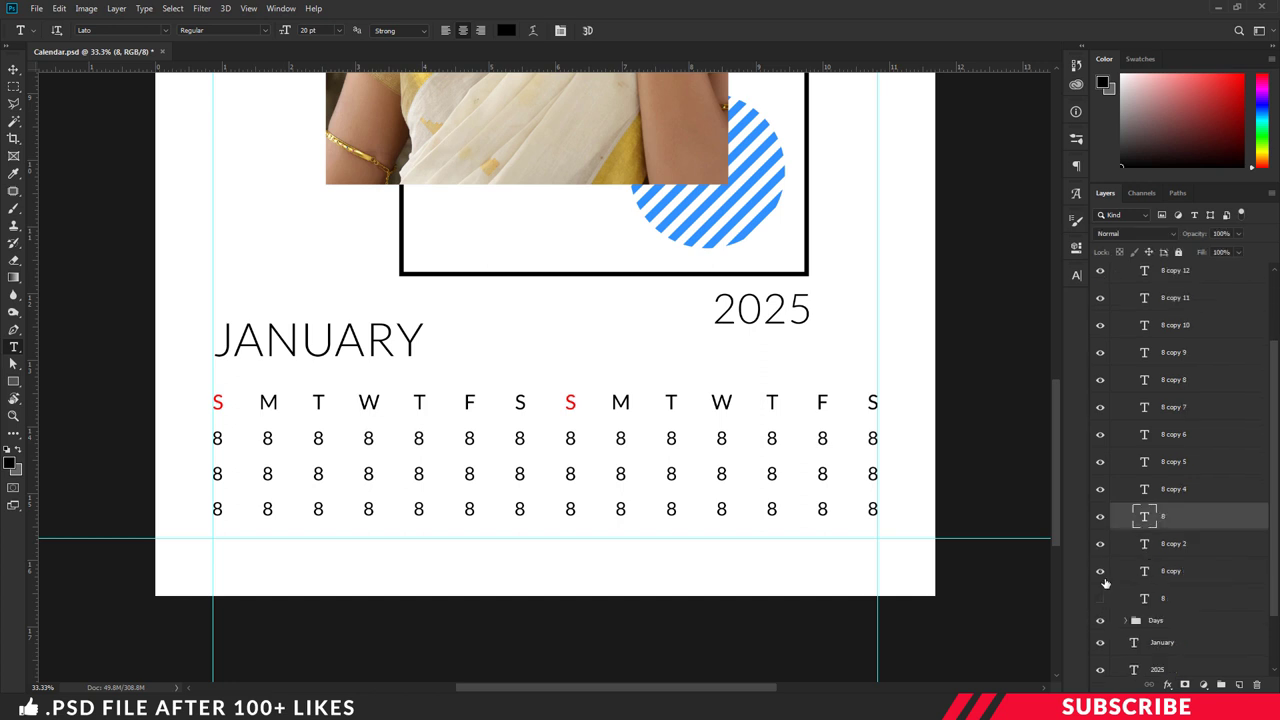
{"action": "left_click", "coordinate": [1100, 570]}
{"action": "left_click", "coordinate": [1100, 543]}
Number the first date row 1 through 7 and 9, leaving the existing 8 in place
{"action": "left_click", "coordinate": [368, 438]}
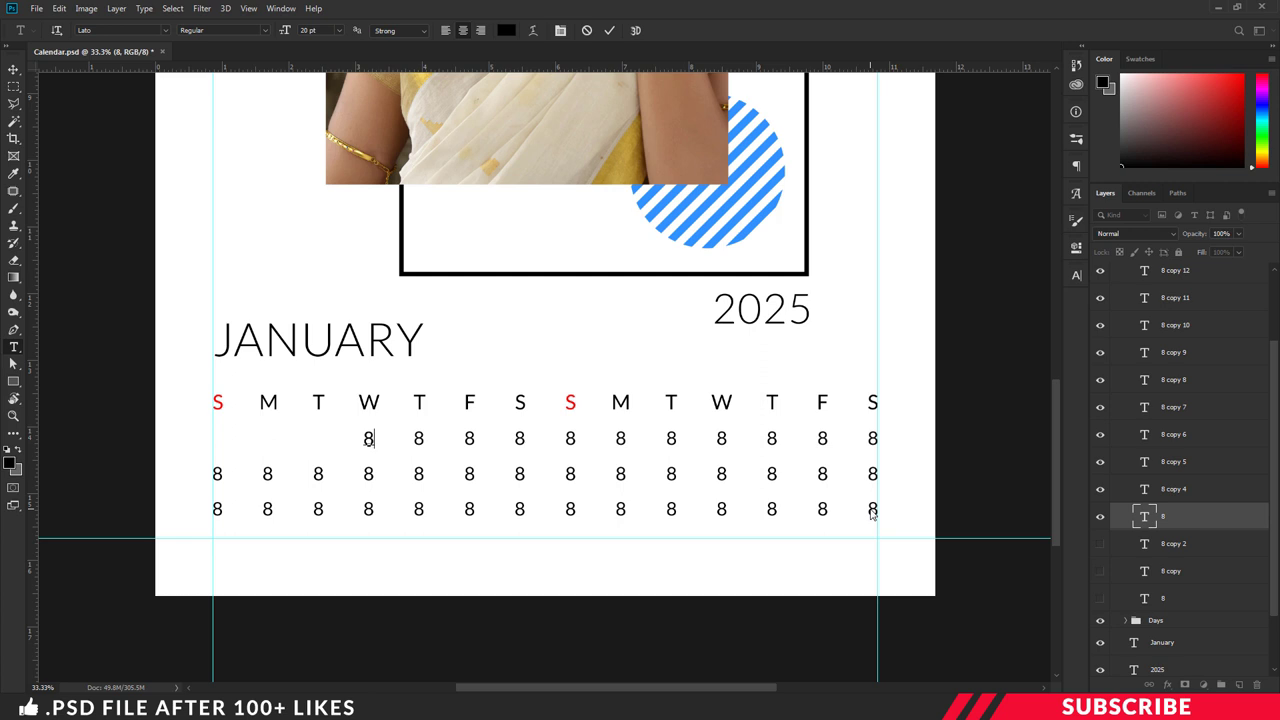
{"action": "key", "text": "ctrl+a"}
{"action": "type", "text": "1"}
{"action": "key", "text": "ctrl+Return"}
{"action": "left_click", "coordinate": [419, 438]}
{"action": "type", "text": "2"}
{"action": "left_click", "coordinate": [469, 438]}
{"action": "type", "text": "3"}
{"action": "left_click", "coordinate": [520, 438]}
{"action": "type", "text": "4"}
{"action": "left_click", "coordinate": [570, 438]}
{"action": "type", "text": "5"}
{"action": "left_click", "coordinate": [620, 438]}
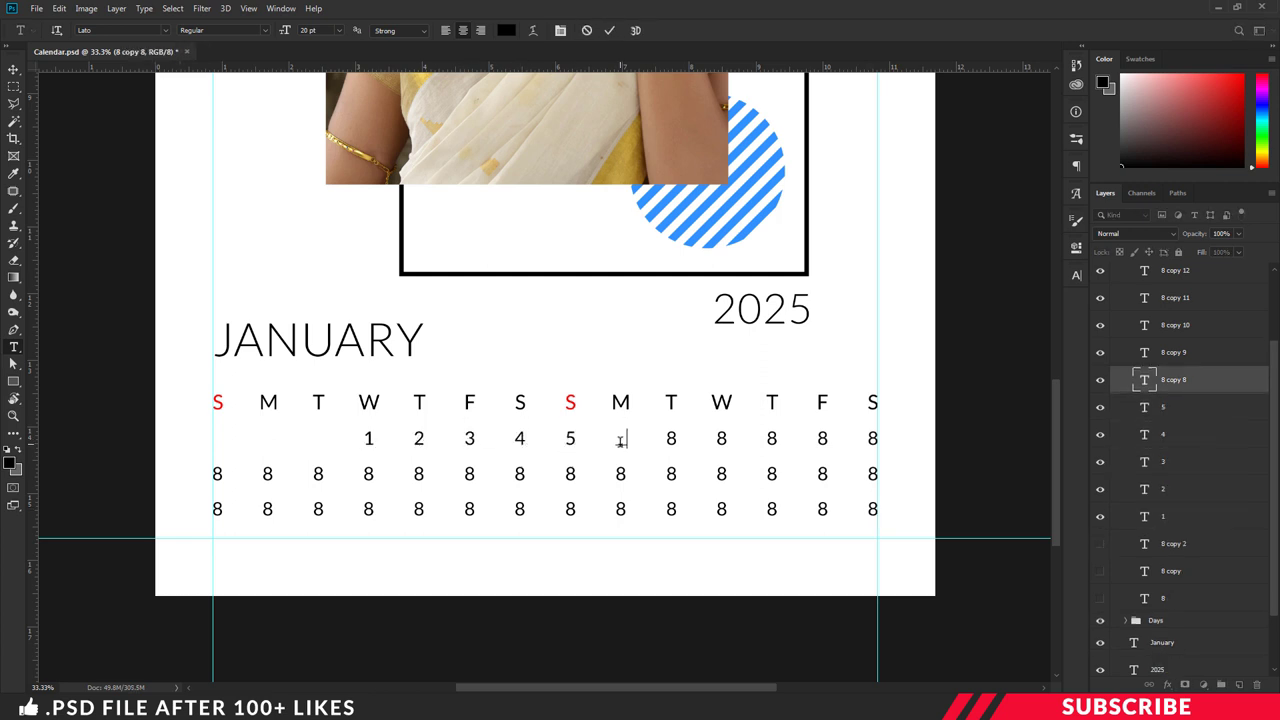
{"action": "type", "text": "6"}
{"action": "left_click", "coordinate": [671, 438]}
{"action": "type", "text": "7"}
{"action": "left_click", "coordinate": [771, 438]}
{"action": "type", "text": "9"}
Retype row-two placeholders as 13–16 and 23–25, and the first row-three cell as 26
{"action": "left_click", "coordinate": [268, 473]}
{"action": "type", "text": "13"}
{"action": "left_click", "coordinate": [318, 473]}
{"action": "type", "text": "14"}
{"action": "left_click", "coordinate": [369, 473]}
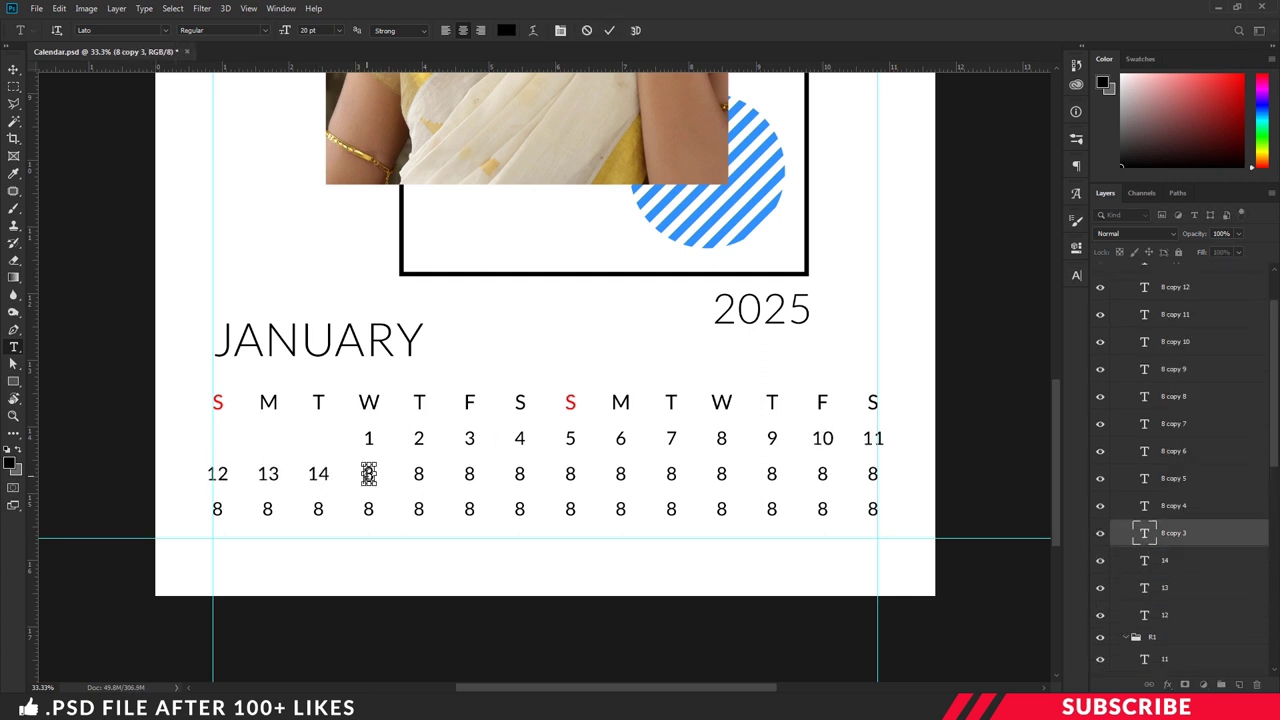
{"action": "type", "text": "15"}
{"action": "left_click", "coordinate": [419, 473]}
{"action": "type", "text": "16"}
{"action": "left_click", "coordinate": [771, 473]}
{"action": "type", "text": "23"}
{"action": "left_click", "coordinate": [822, 473]}
{"action": "type", "text": "24"}
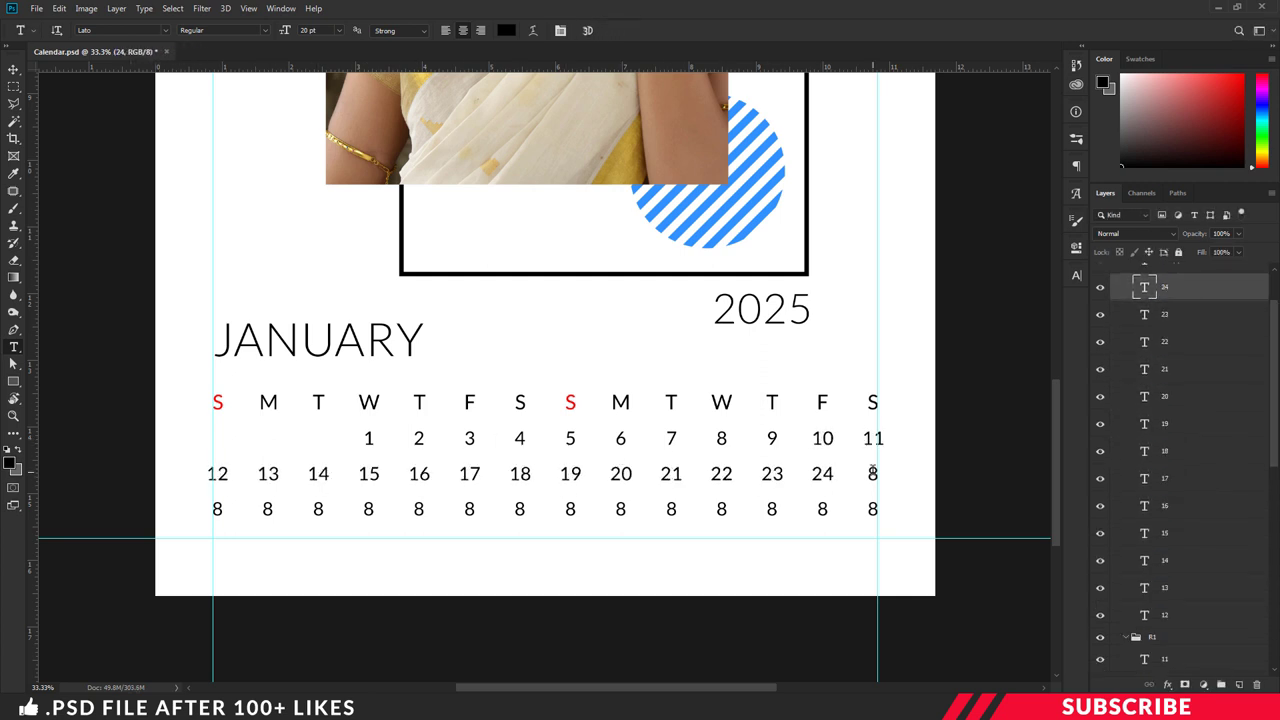
{"action": "left_click", "coordinate": [873, 473]}
{"action": "type", "text": "25"}
{"action": "left_click", "coordinate": [217, 509]}
{"action": "type", "text": "26"}
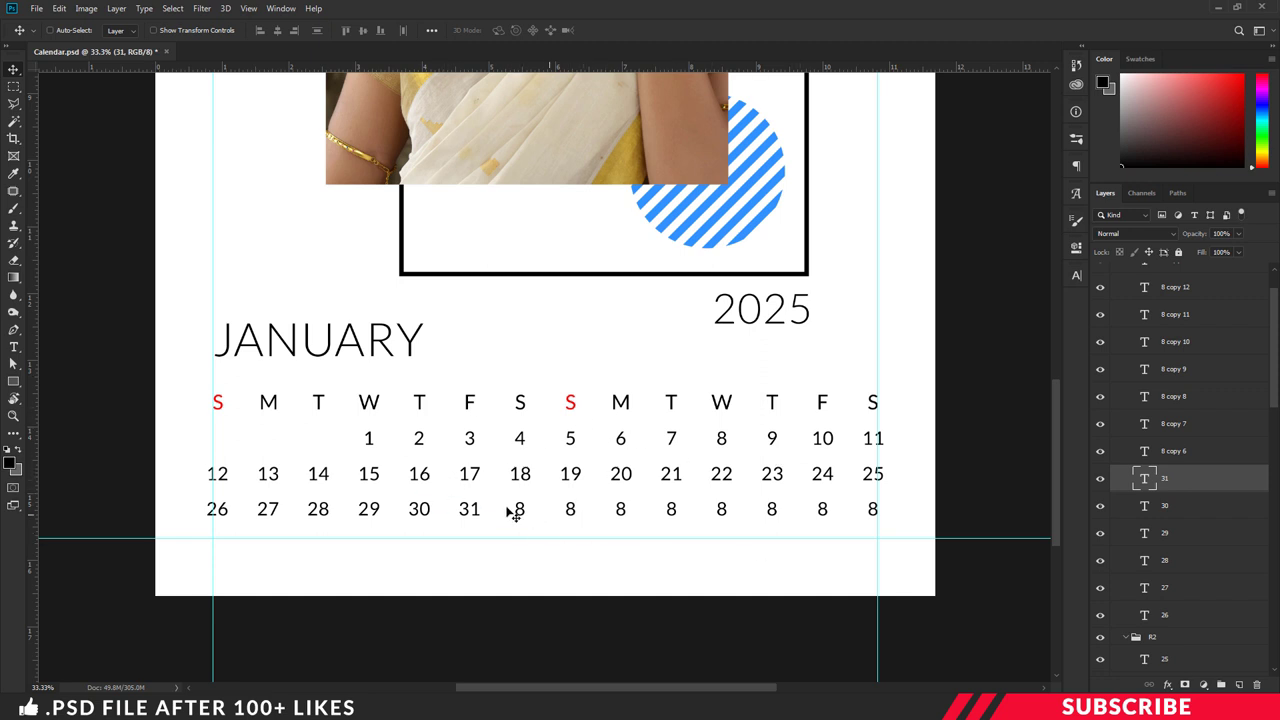
Hide the leftover 8 layers '8 copy 6' through '8 copy 12' and the final 8
{"action": "left_click", "coordinate": [1100, 451]}
{"action": "left_click_drag", "start_coordinate": [1100, 428], "coordinate": [1101, 289]}
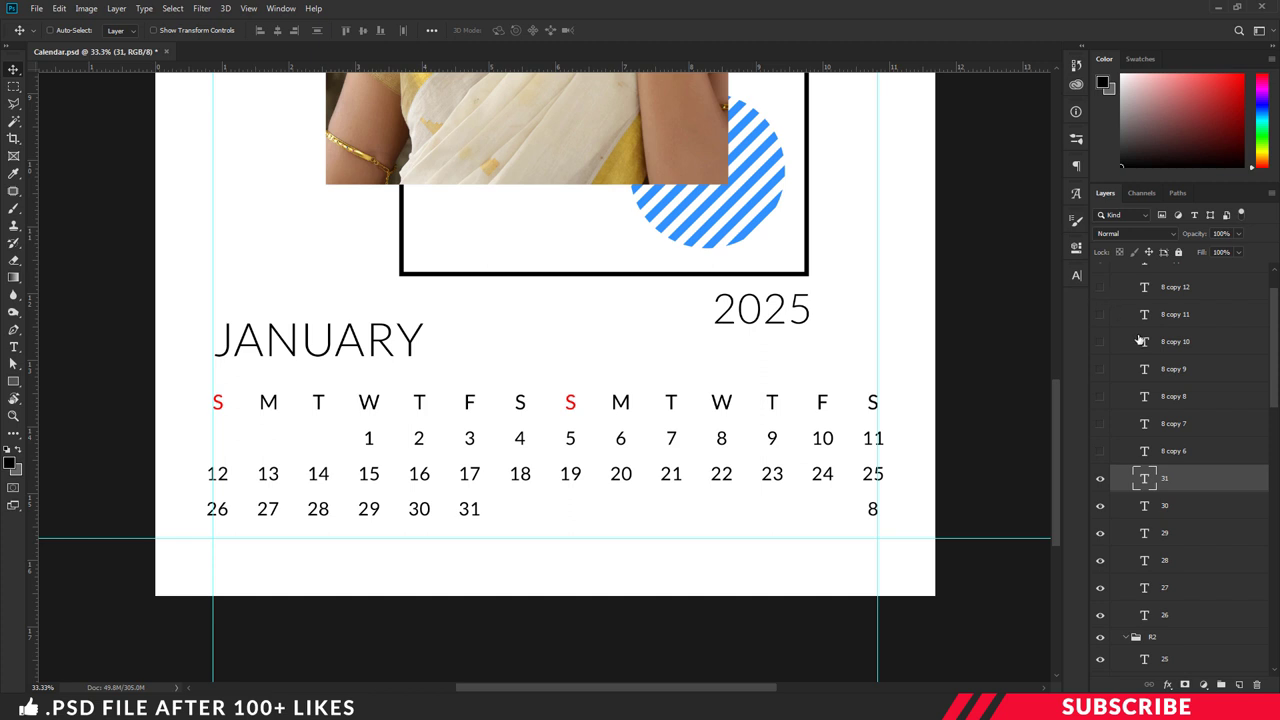
{"action": "scroll", "coordinate": [1140, 341], "scroll_direction": "up", "scroll_amount": 2}
{"action": "left_click", "coordinate": [1101, 314]}
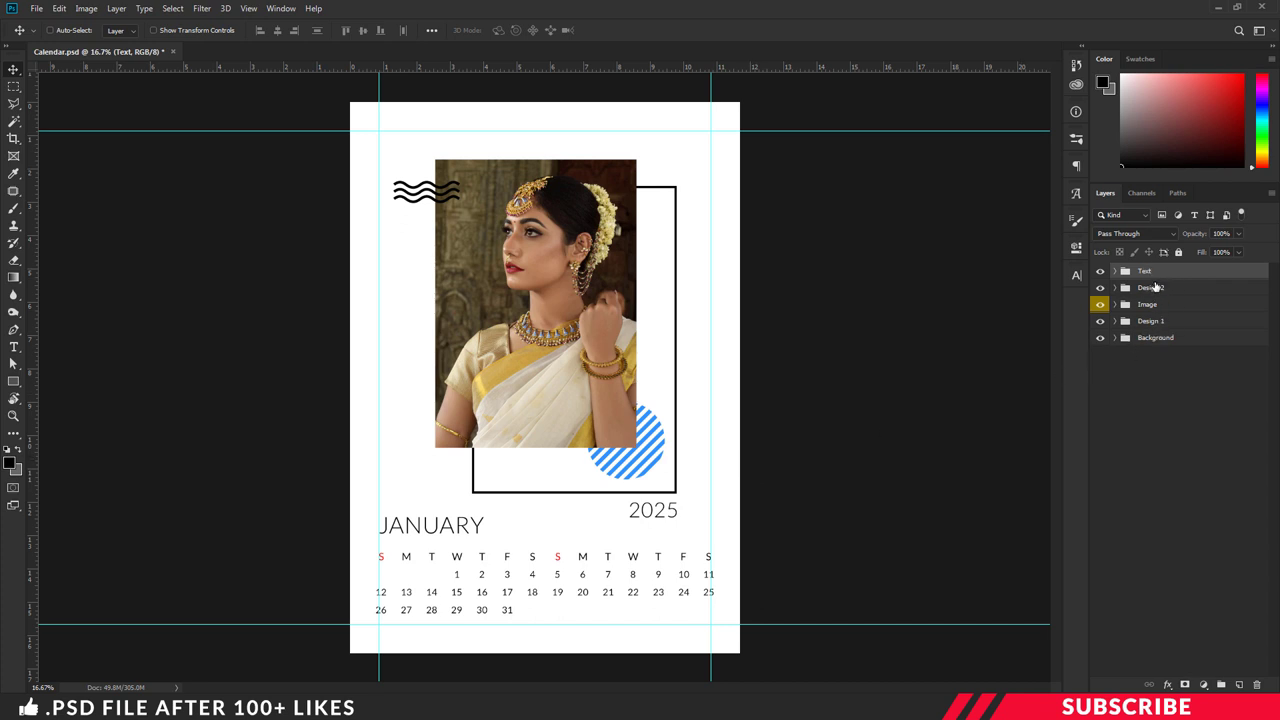
Group all five page groups into a single group named Jan
{"action": "left_click", "coordinate": [1163, 339], "text": "shift"}
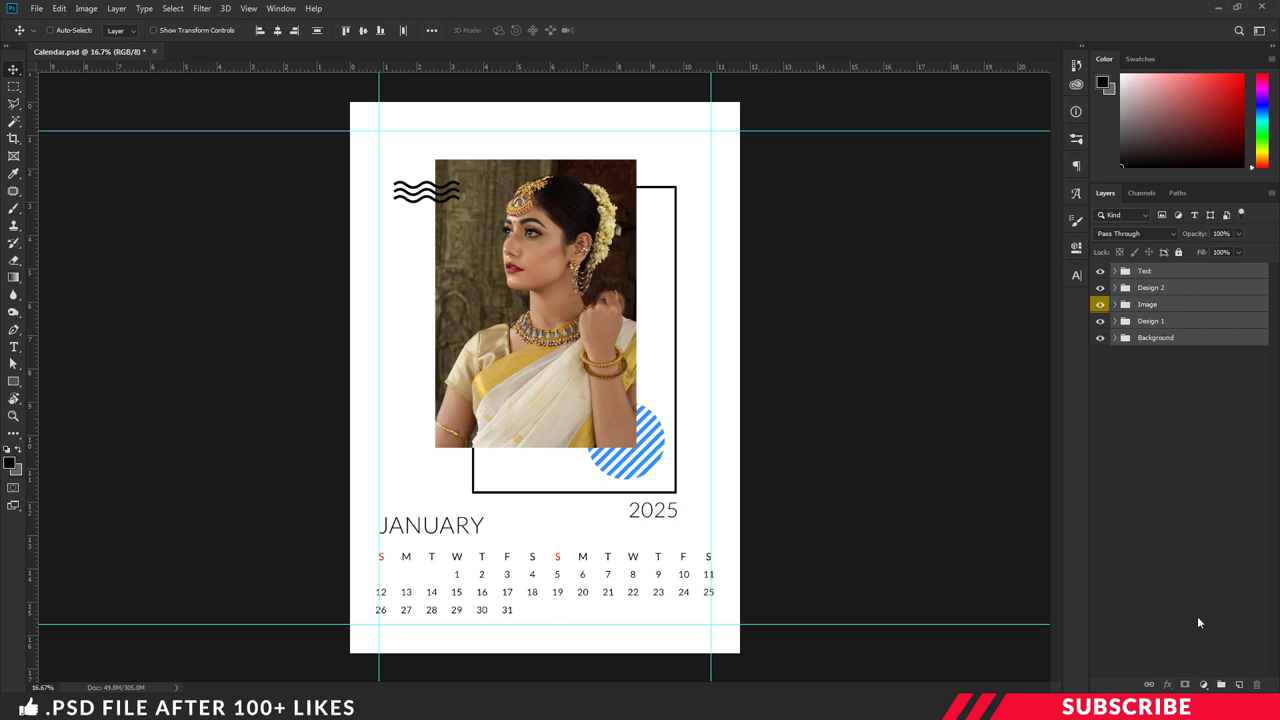
{"action": "left_click", "coordinate": [1221, 685]}
{"action": "double_click", "coordinate": [1148, 271]}
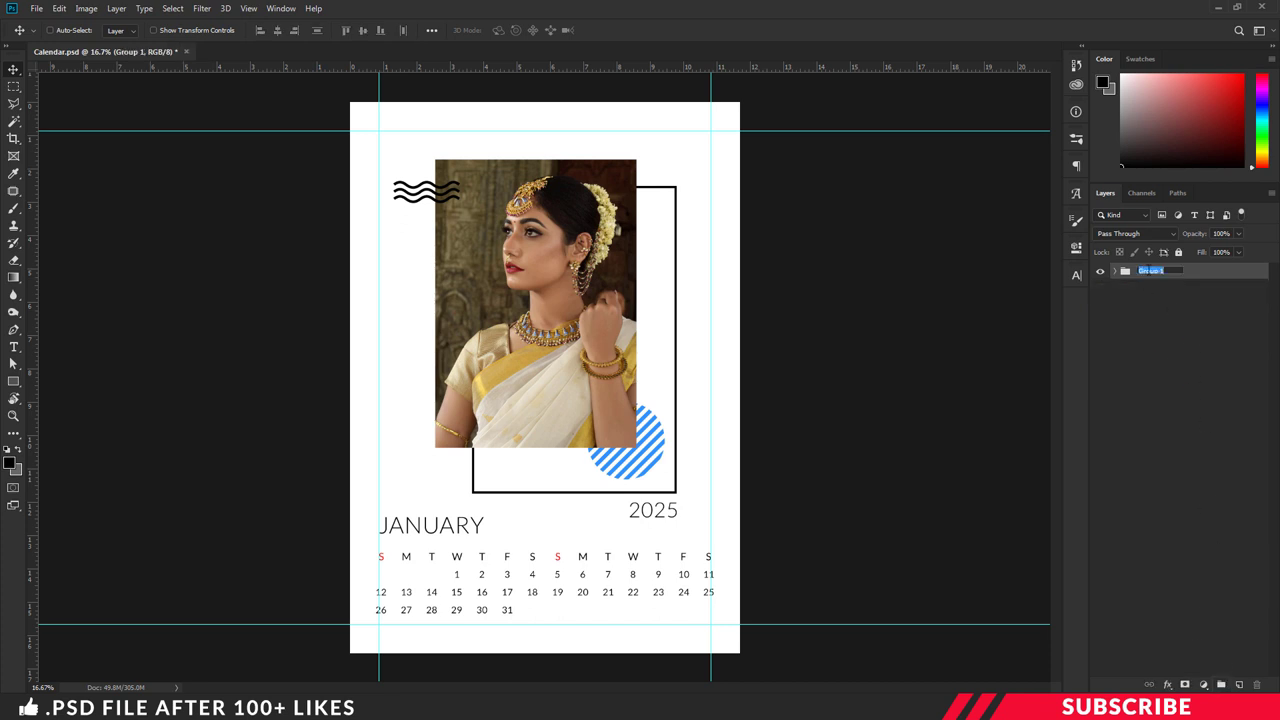
{"action": "type", "text": "Jan"}
{"action": "key", "text": "Return"}
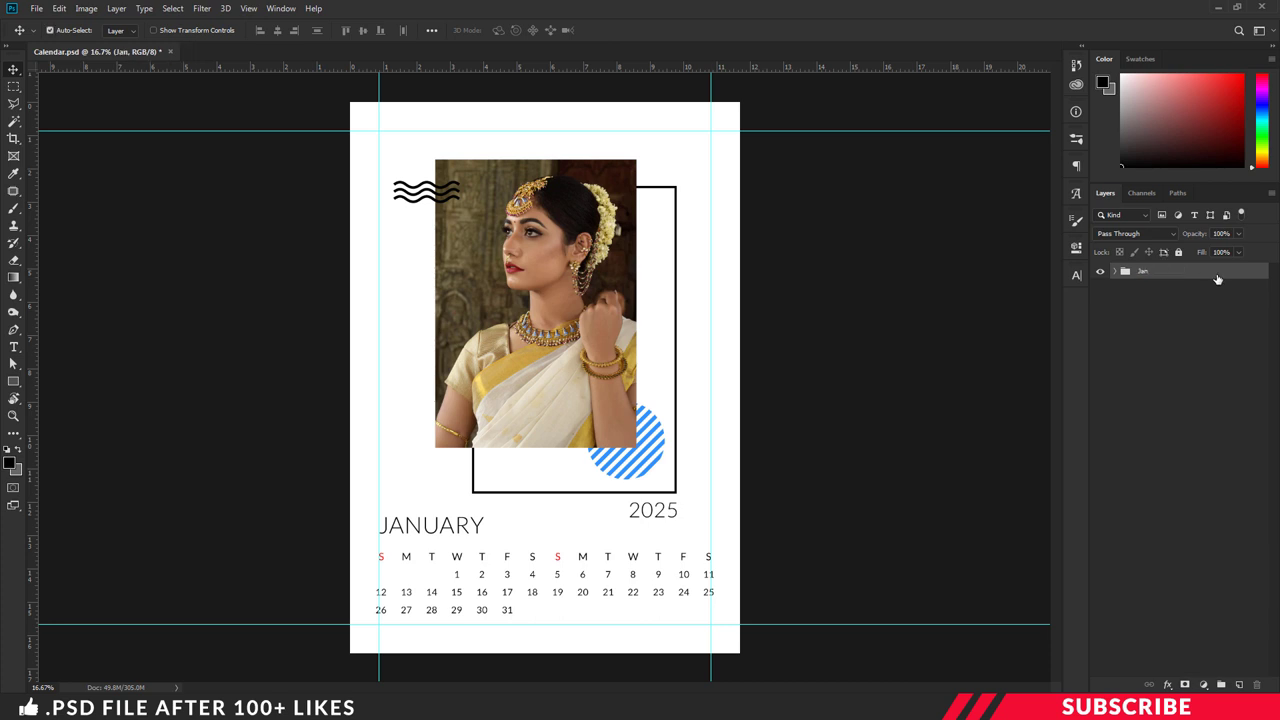
Duplicate the Jan group as a group named FEB and hide Jan
{"action": "key", "text": "ctrl+j"}
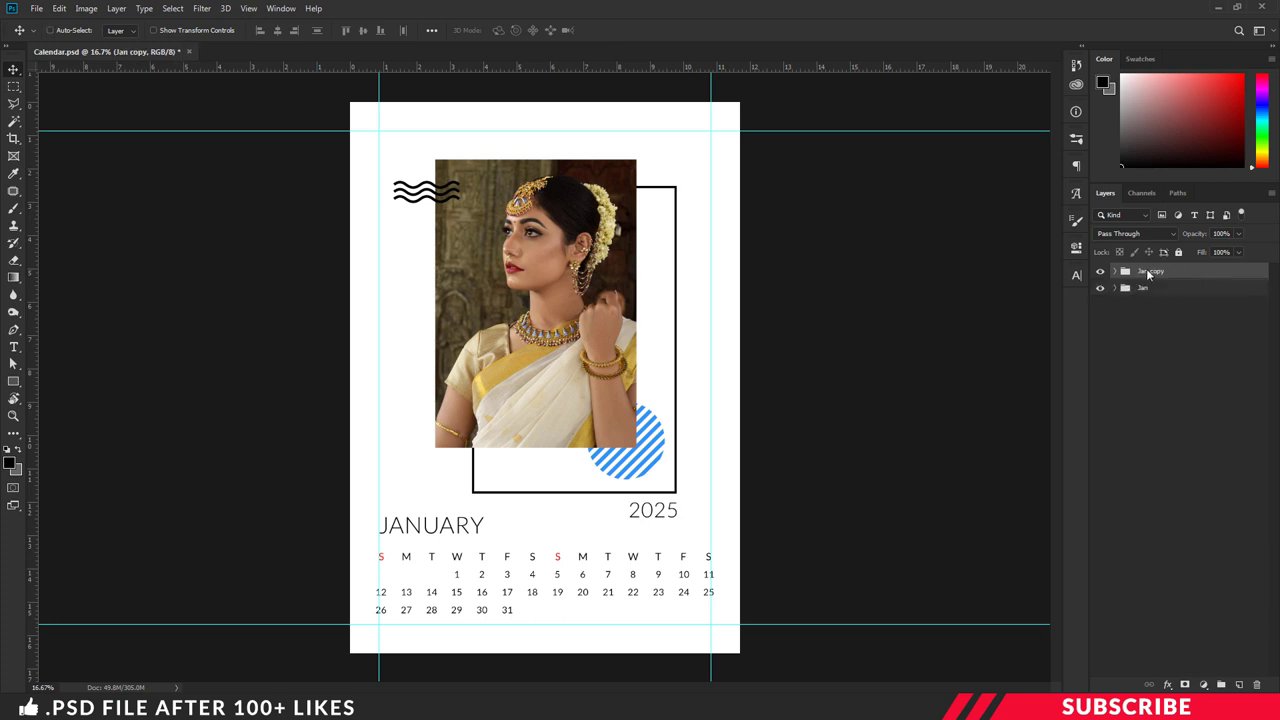
{"action": "double_click", "coordinate": [1150, 271]}
{"action": "type", "text": "Feb"}
{"action": "key", "text": "Return"}
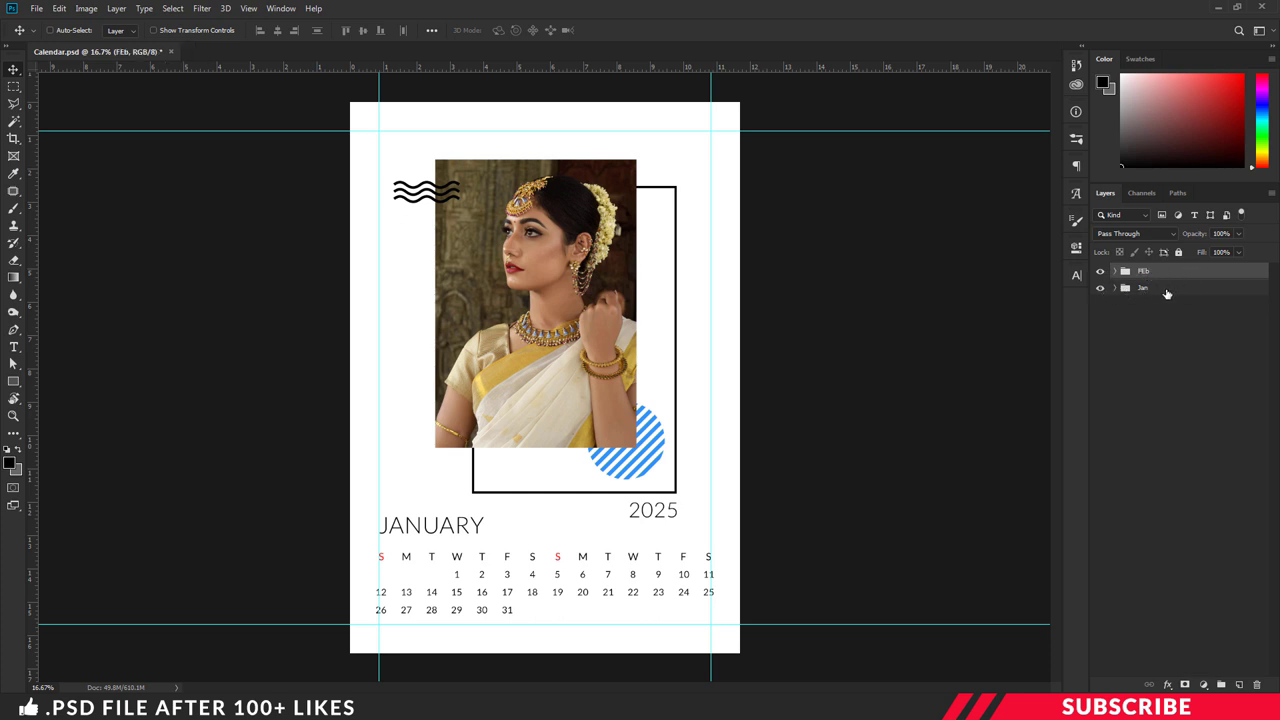
{"action": "left_click", "coordinate": [1102, 288]}
{"action": "left_click", "coordinate": [1115, 271]}
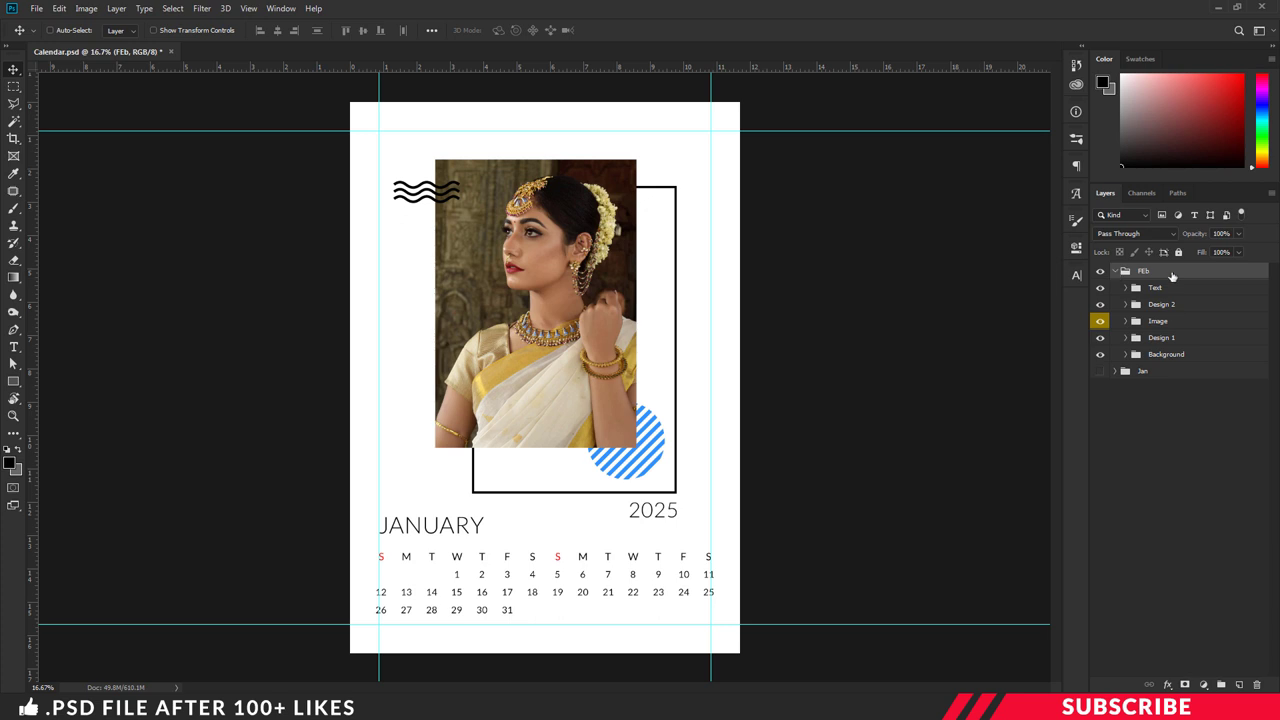
{"action": "double_click", "coordinate": [1145, 272]}
{"action": "type", "text": "FEB"}
{"action": "key", "text": "Return"}
Delete the old photo layer from FEB's Image group
{"action": "left_click", "coordinate": [1125, 321]}
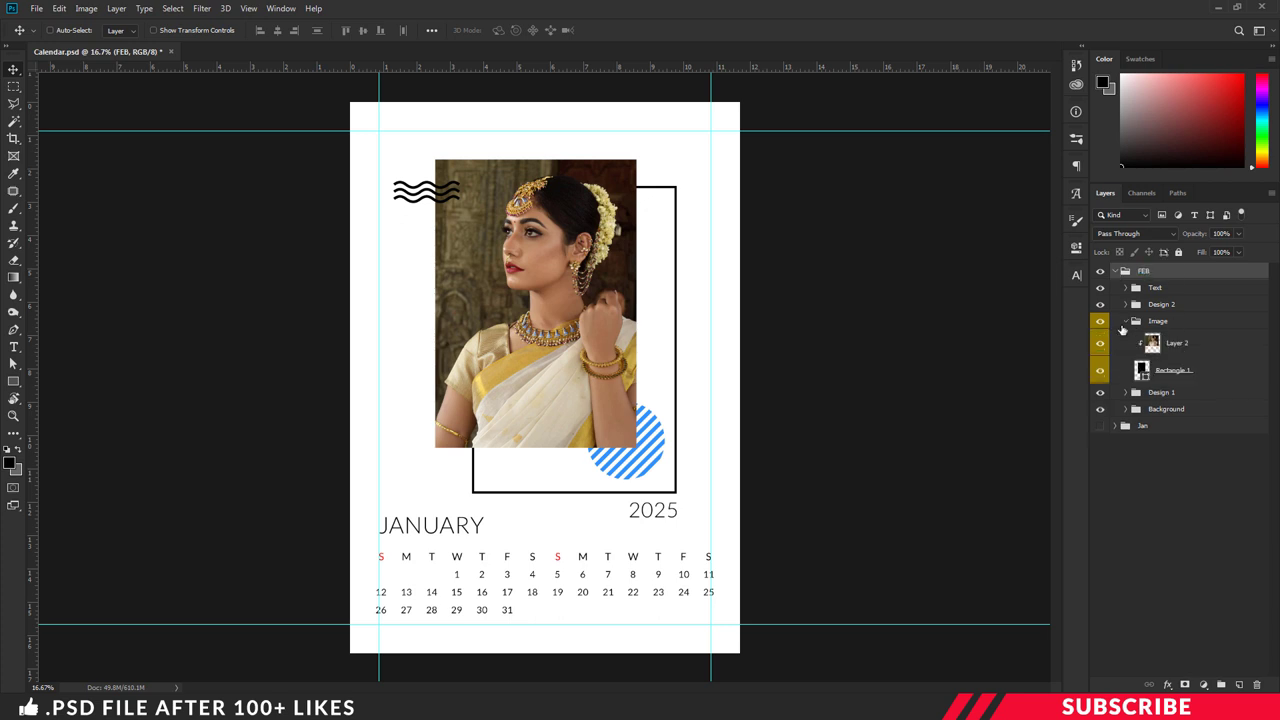
{"action": "left_click", "coordinate": [1199, 345]}
{"action": "key", "text": "Delete"}
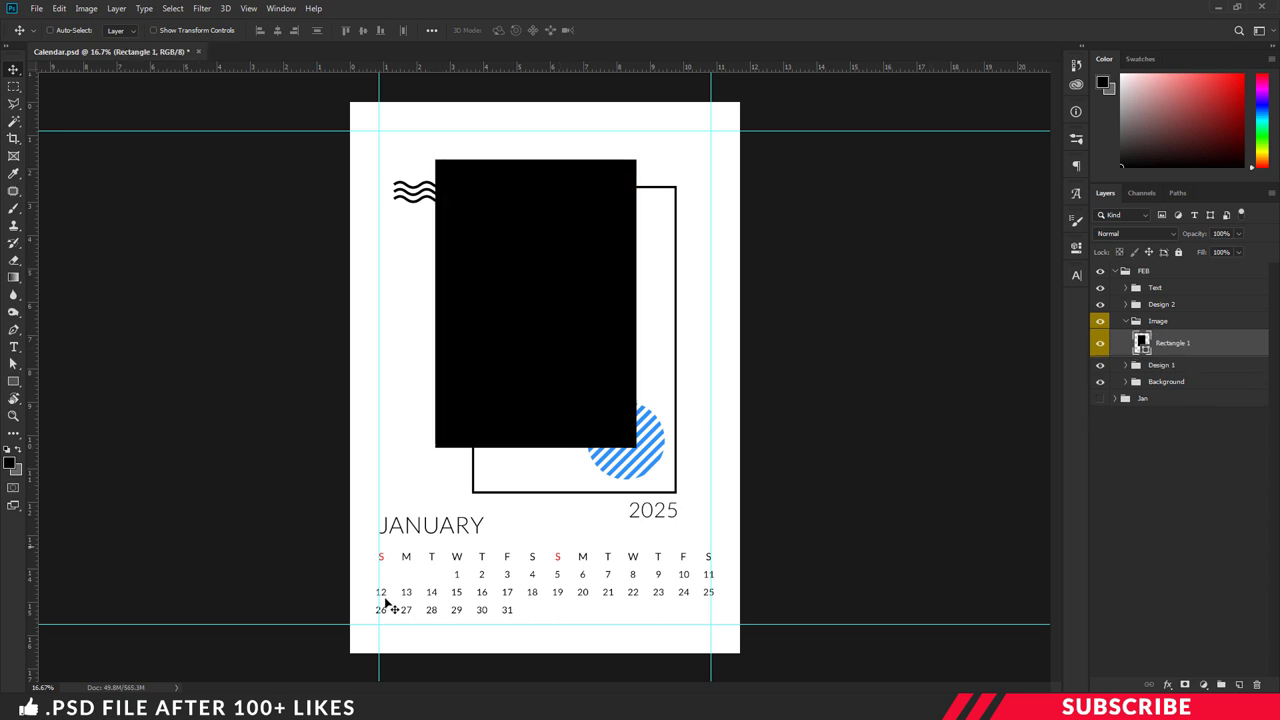
{"action": "key", "text": "ctrl+o"}
{"action": "left_click", "coordinate": [527, 220]}
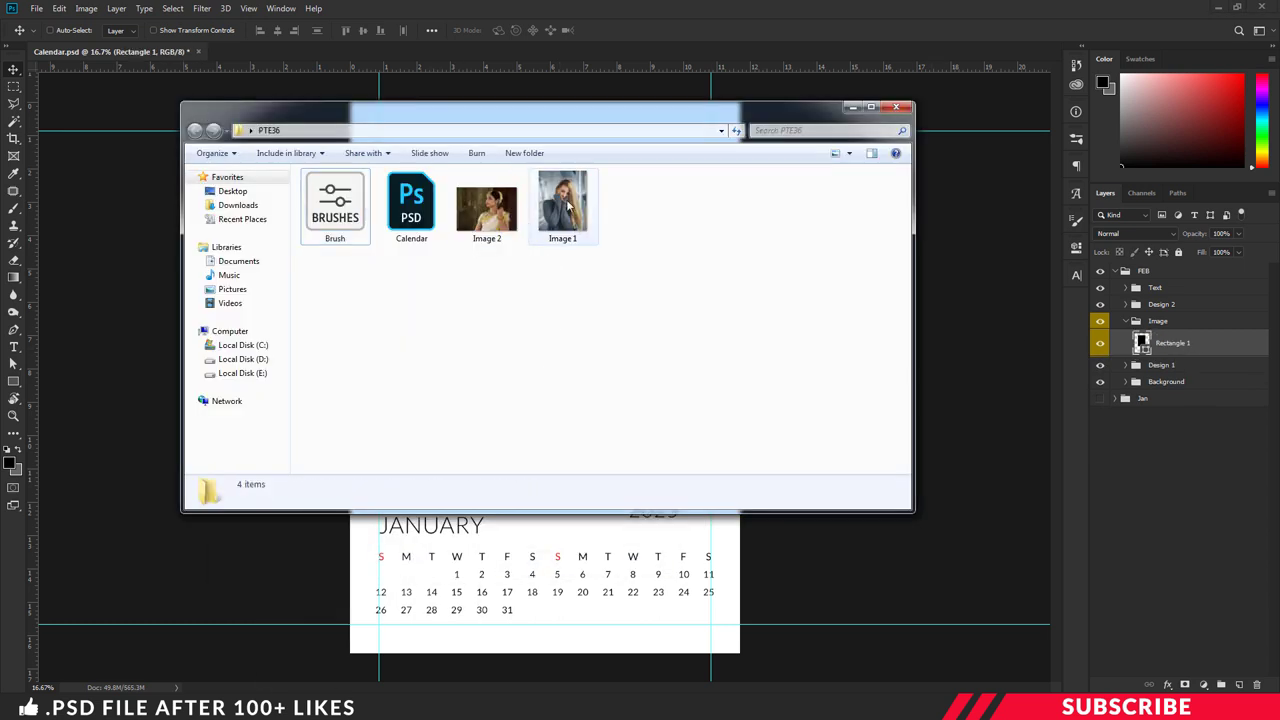
Bring Image 1 into Calendar.psd, clip it to the frame rectangle and scale it to about 61%
{"action": "right_click", "coordinate": [566, 203]}
{"action": "mouse_move", "coordinate": [645, 352]}
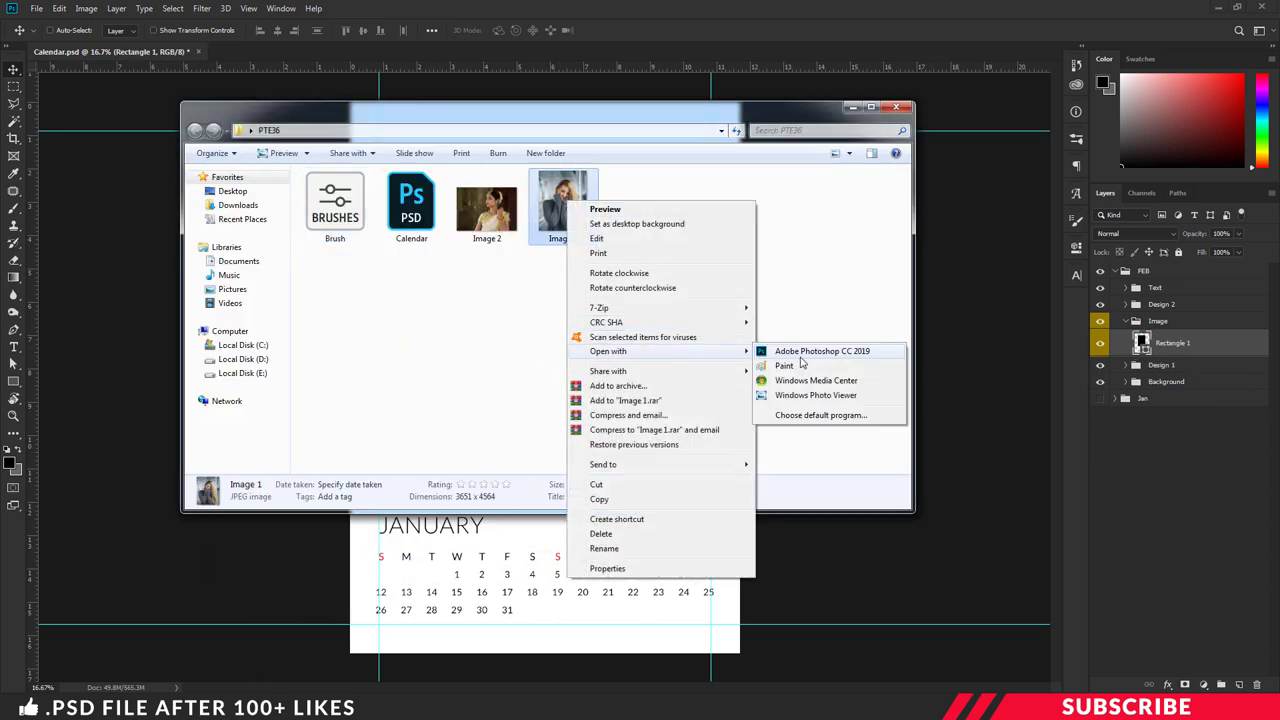
{"action": "left_click", "coordinate": [806, 355]}
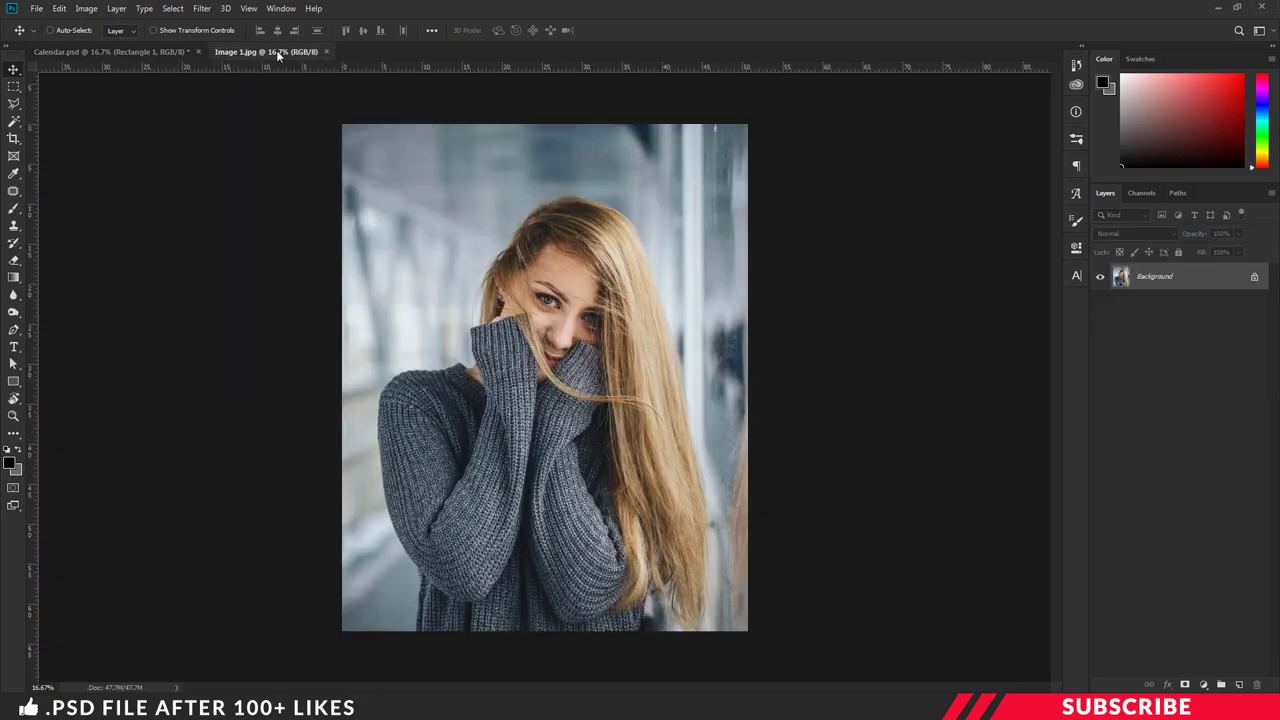
{"action": "left_click_drag", "start_coordinate": [281, 56], "coordinate": [283, 116]}
{"action": "left_click_drag", "start_coordinate": [601, 268], "coordinate": [690, 330]}
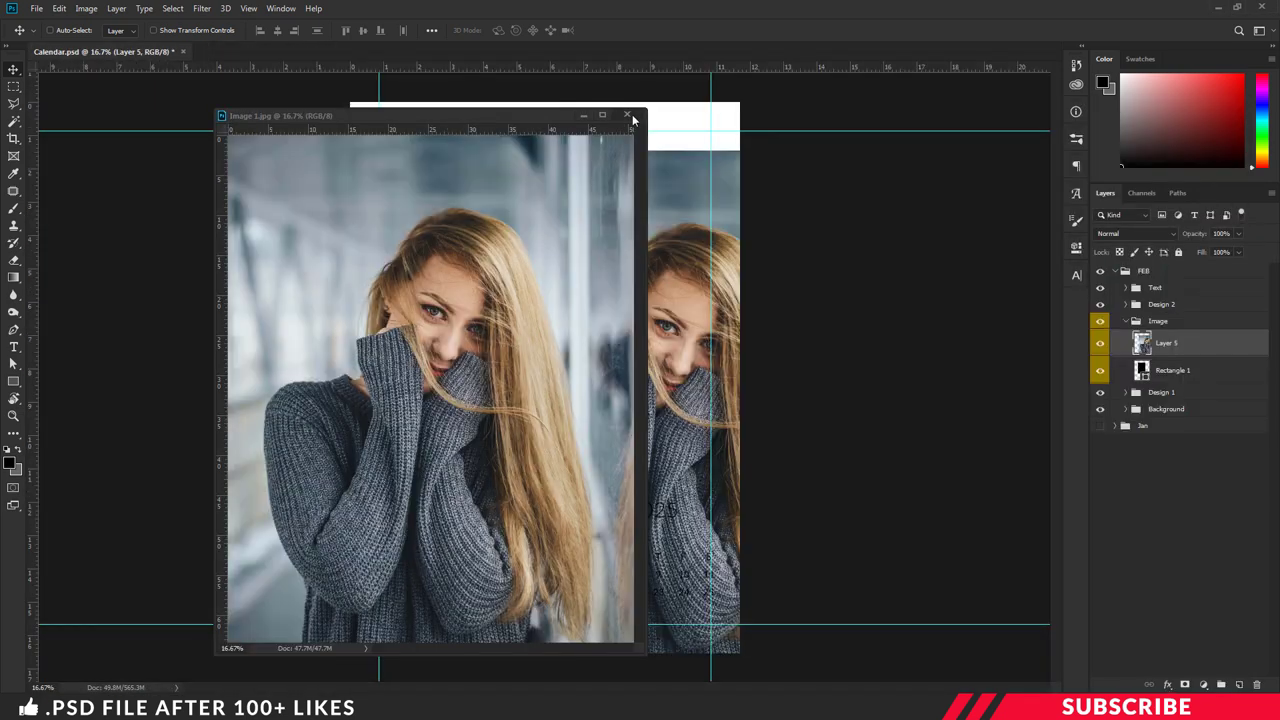
{"action": "left_click", "coordinate": [1222, 349], "text": "alt"}
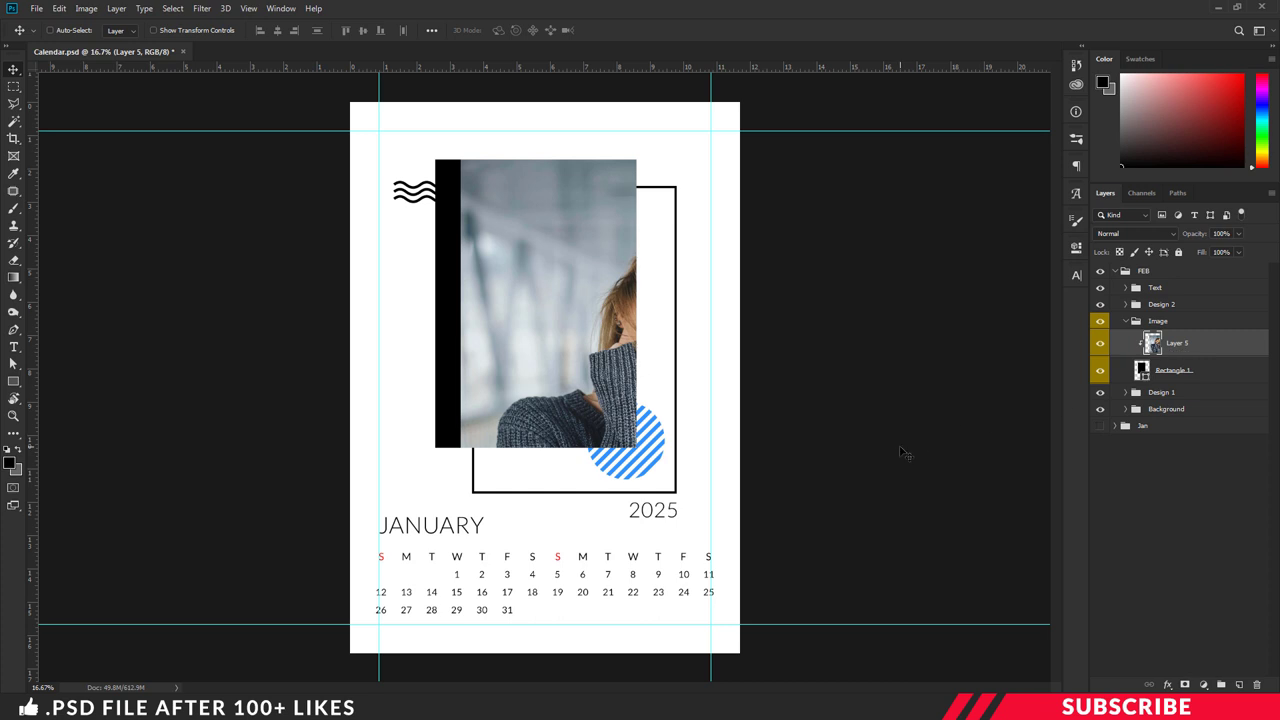
{"action": "key", "text": "ctrl+t"}
{"action": "left_click_drag", "start_coordinate": [862, 650], "coordinate": [697, 443]}
{"action": "left_click_drag", "start_coordinate": [655, 365], "coordinate": [615, 360]}
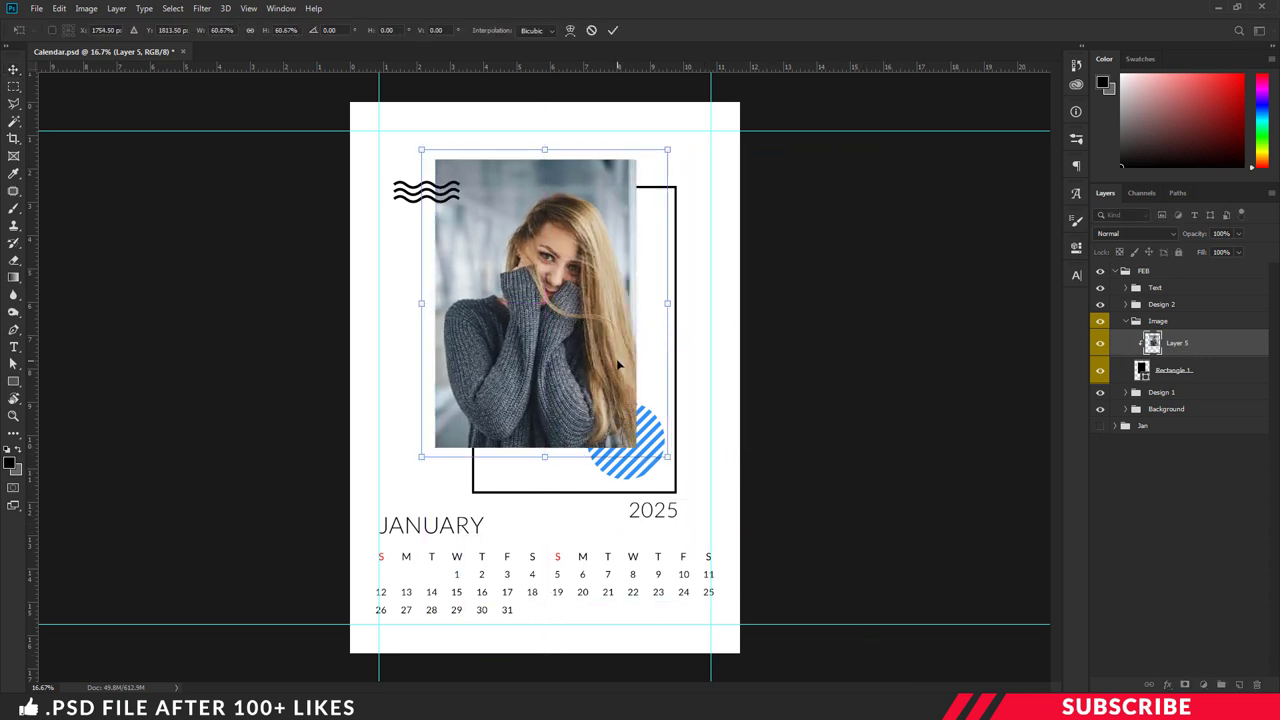
{"action": "key", "text": "Return"}
Retype the JANUARY heading as FEBRUARY, then collapse the Text and FEB groups
{"action": "key", "text": "t"}
{"action": "left_click", "coordinate": [452, 528]}
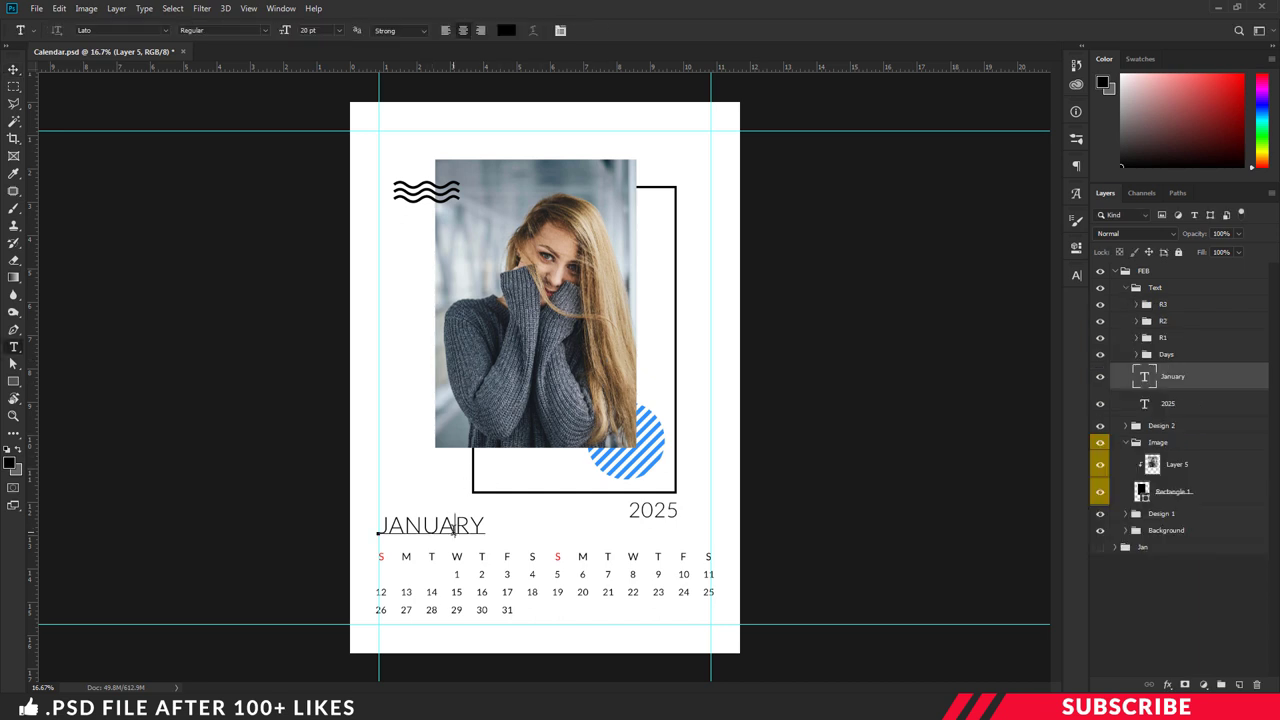
{"action": "key", "text": "ctrl+a"}
{"action": "type", "text": "FE"}
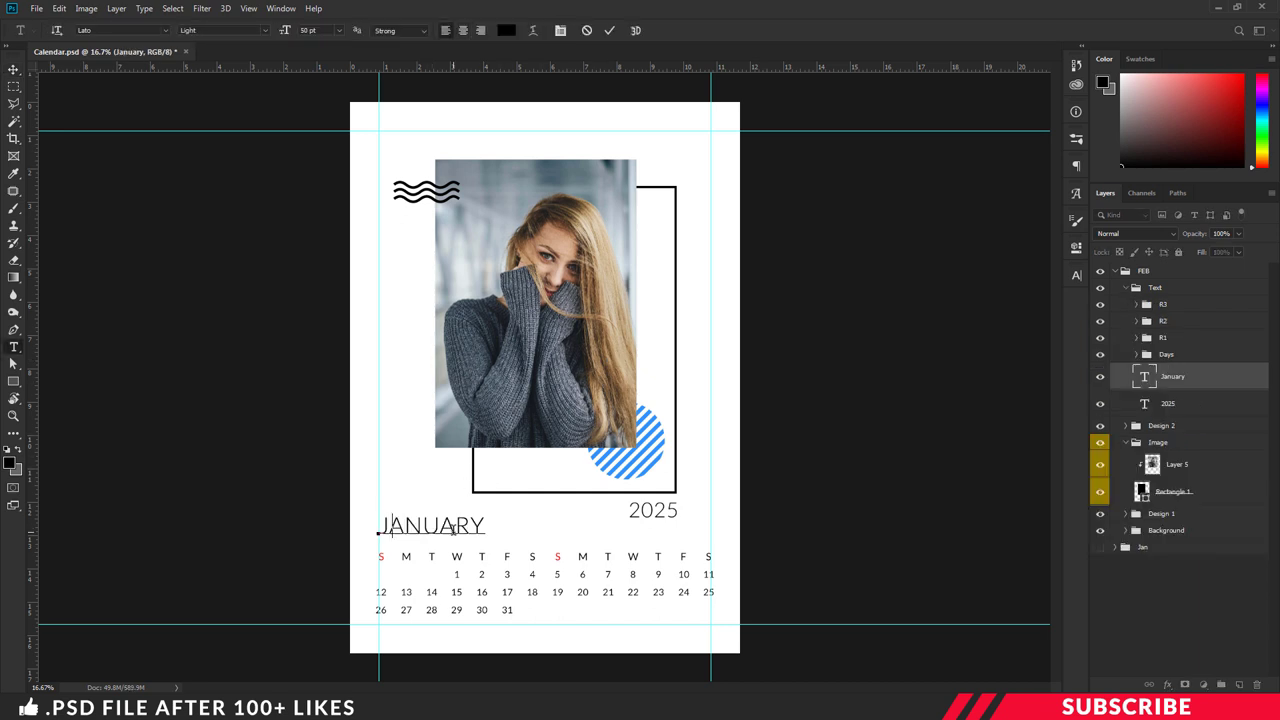
{"action": "type", "text": "bruary"}
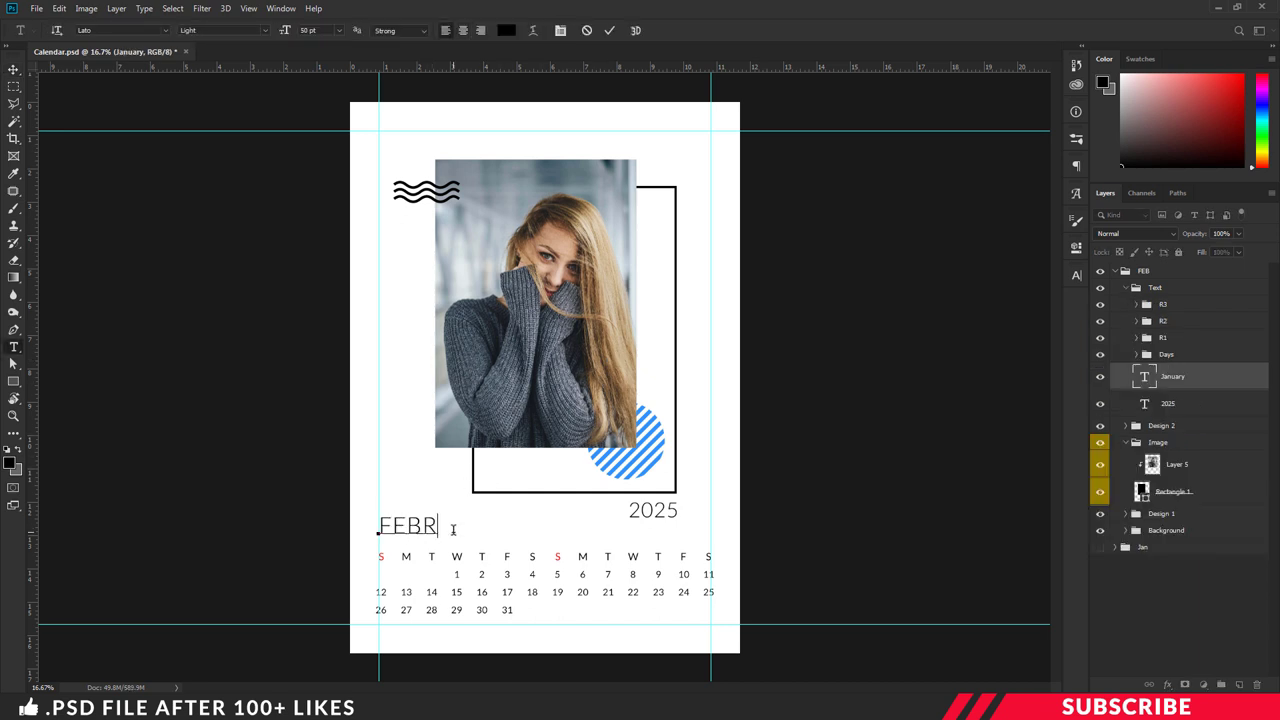
{"action": "key", "text": "ctrl+Return"}
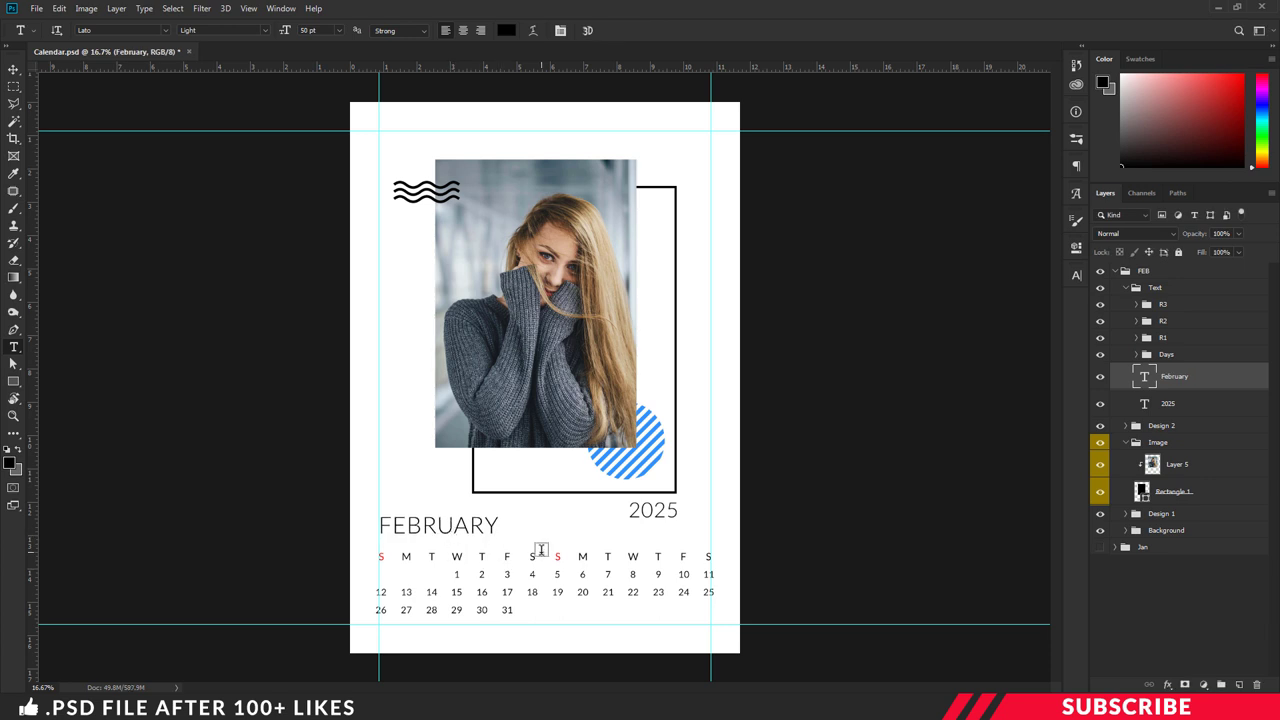
{"action": "left_click", "coordinate": [1125, 288]}
{"action": "left_click", "coordinate": [1115, 272]}
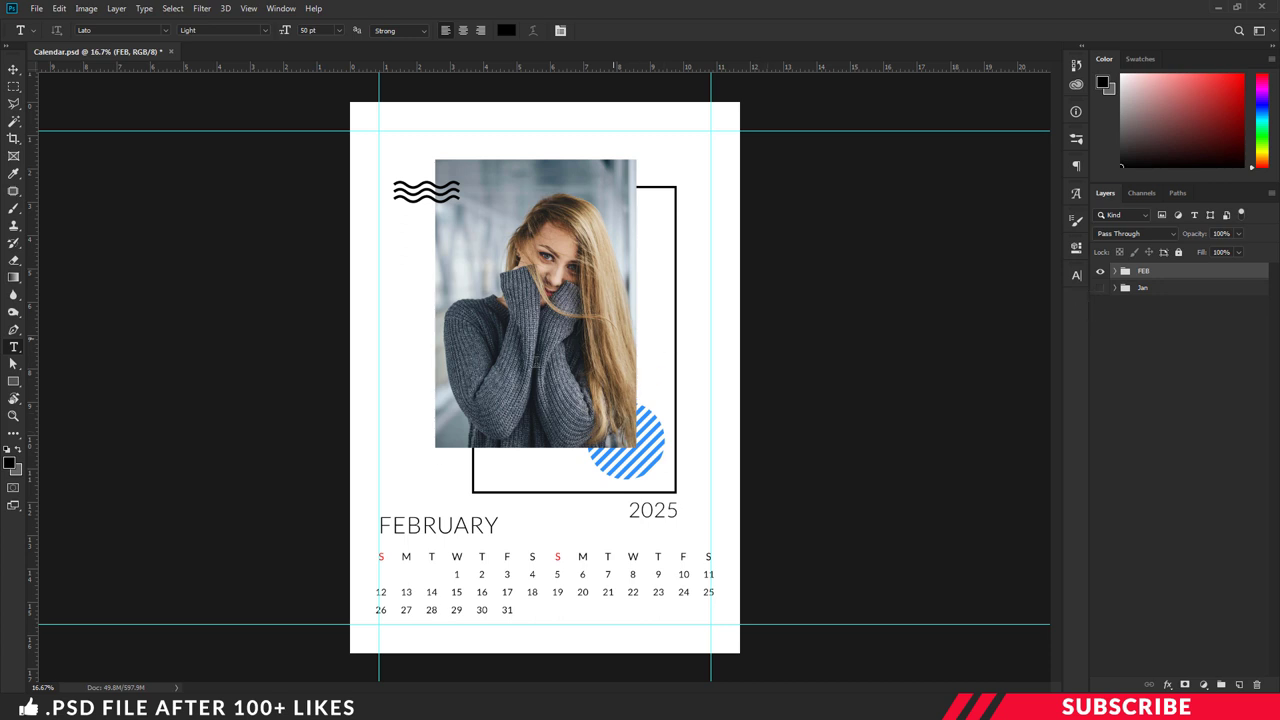
Maximize the PTE36 folder window and duplicate the Calendar PSD file
{"action": "mouse_move", "coordinate": [283, 705]}
{"action": "left_click", "coordinate": [334, 653]}
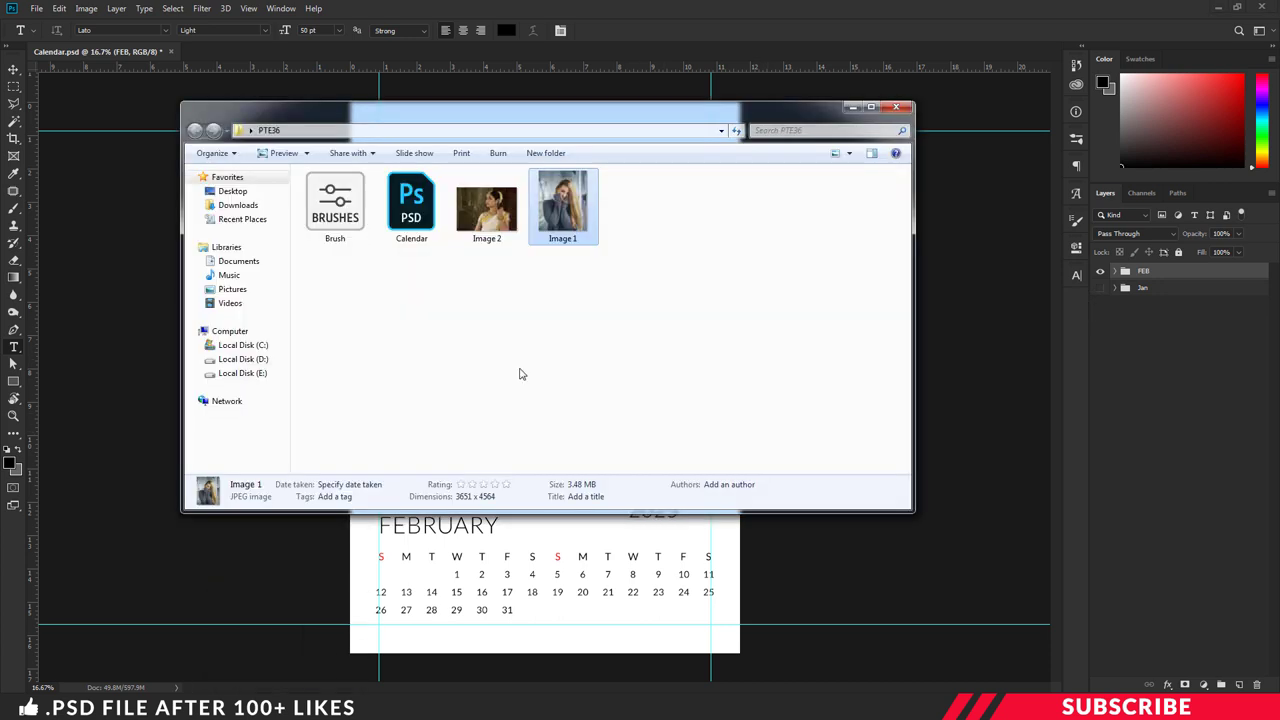
{"action": "double_click", "coordinate": [525, 124]}
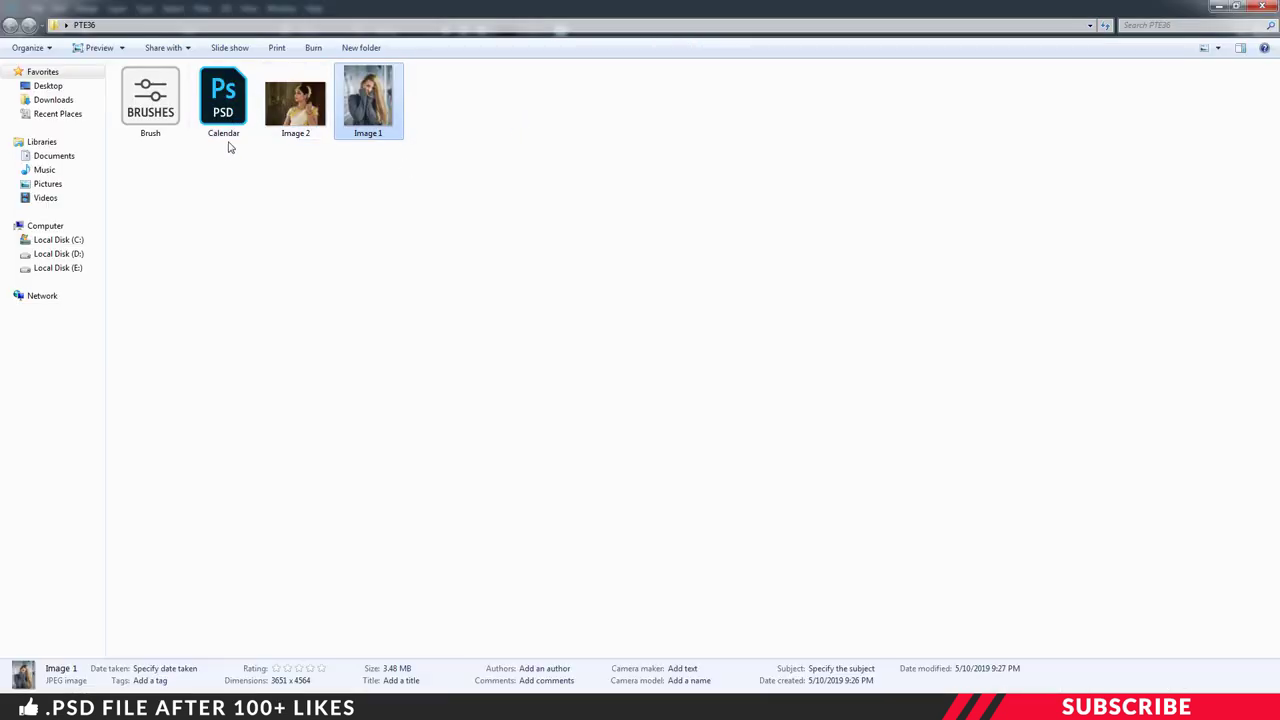
{"action": "left_click", "coordinate": [228, 113]}
{"action": "key", "text": "ctrl+c"}
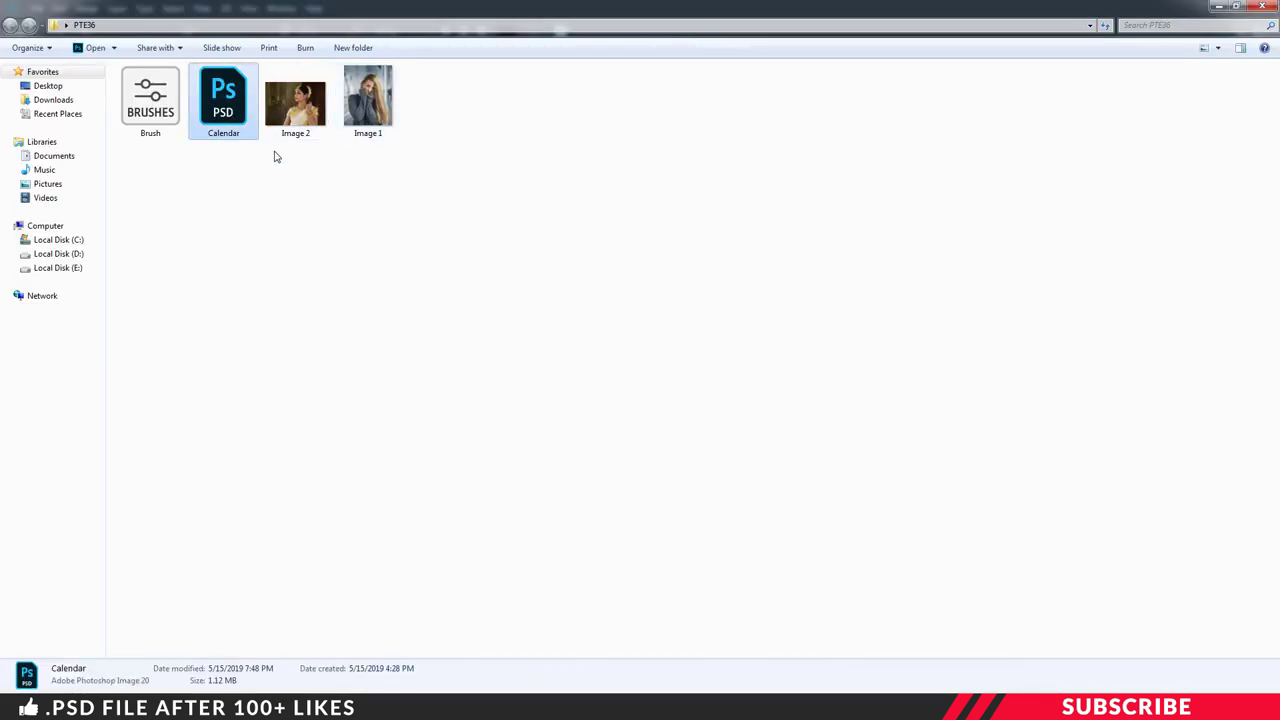
{"action": "key", "text": "ctrl+v"}
Rename the 'Calendar - Copy' file to FEB
{"action": "left_click", "coordinate": [247, 136]}
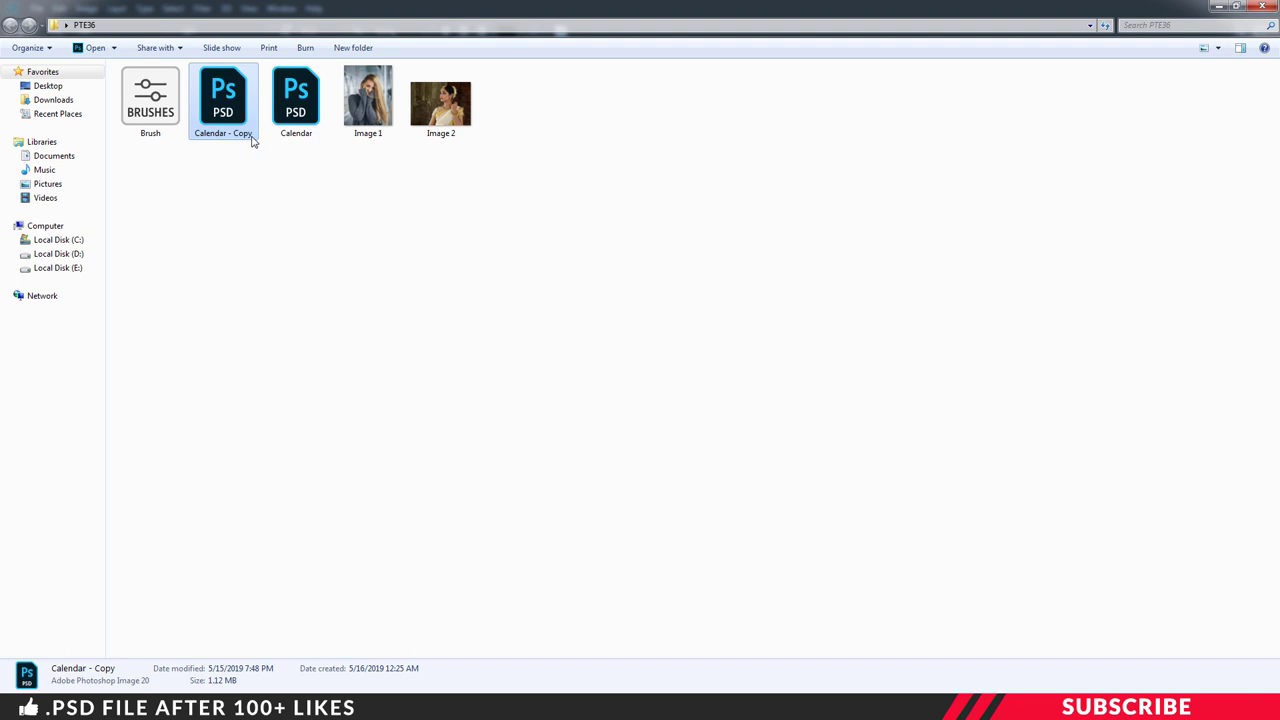
{"action": "type", "text": "FEb"}
{"action": "key", "text": "BackSpace"}
{"action": "type", "text": "B"}
{"action": "left_click", "coordinate": [271, 197]}
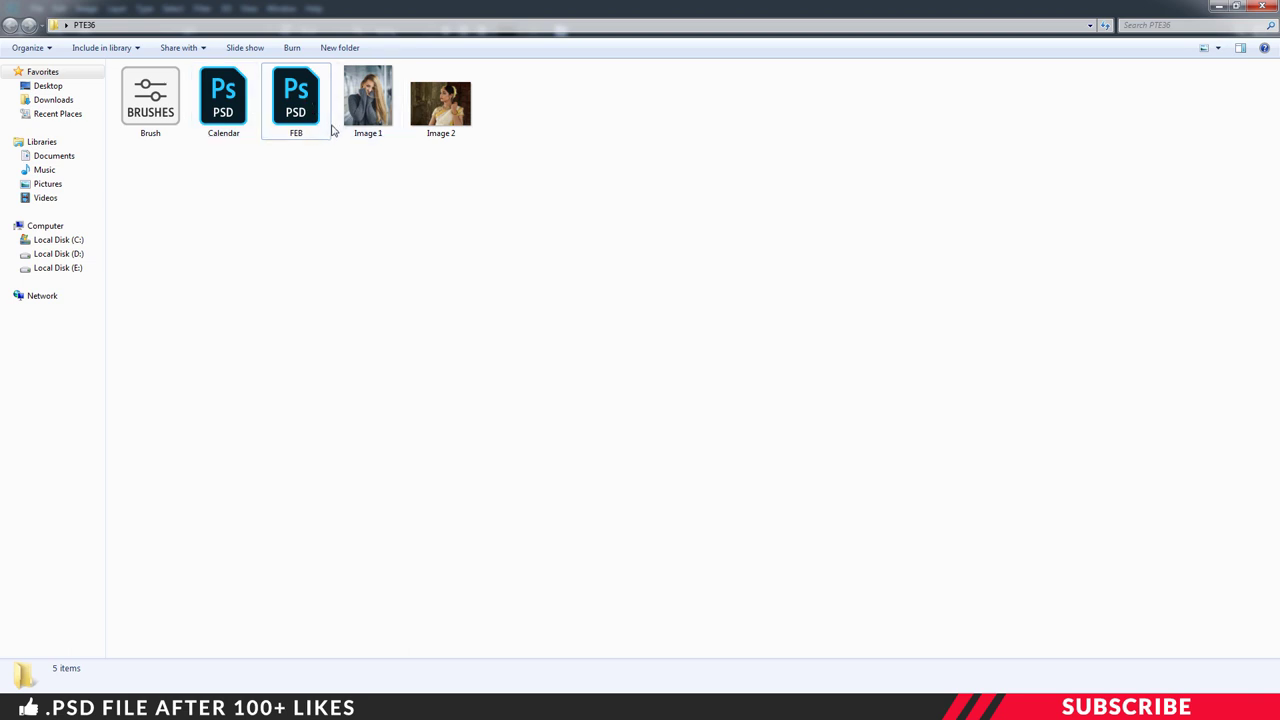